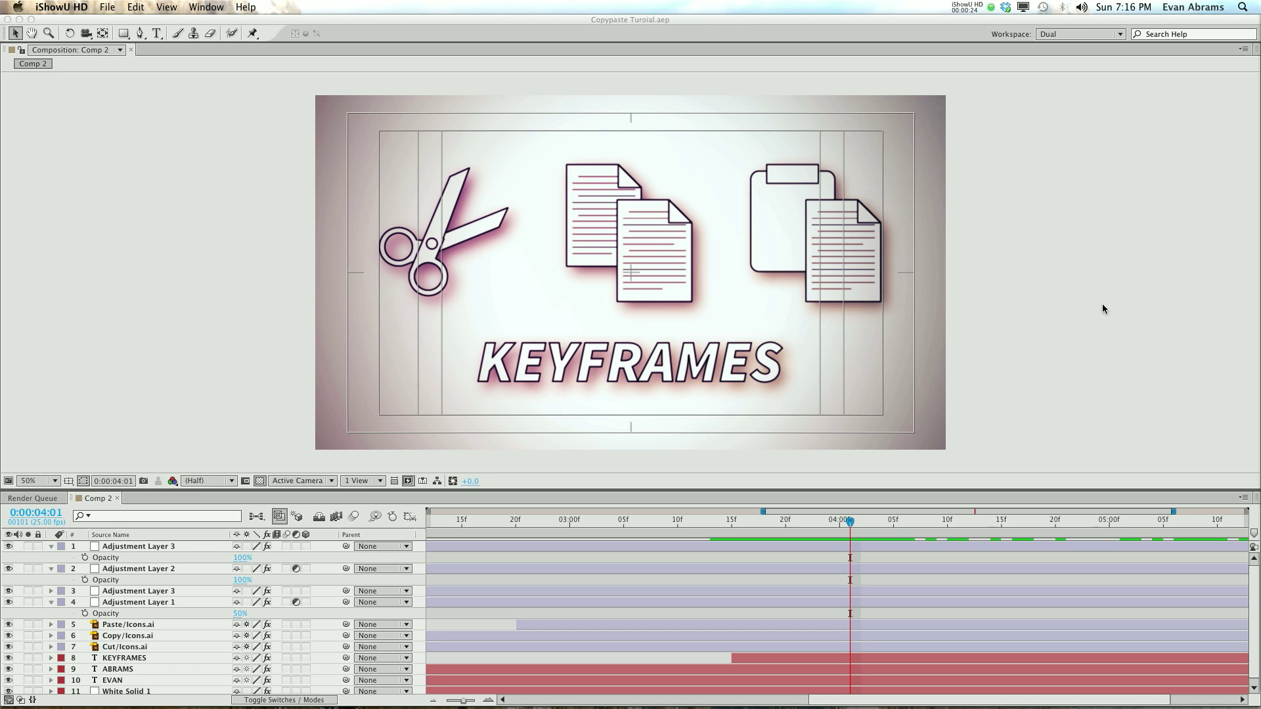
- Bring After Effects forward and raise the viewer/timeline divider so all Comp 2 layers fit
{"action": "left_click", "coordinate": [829, 490]}
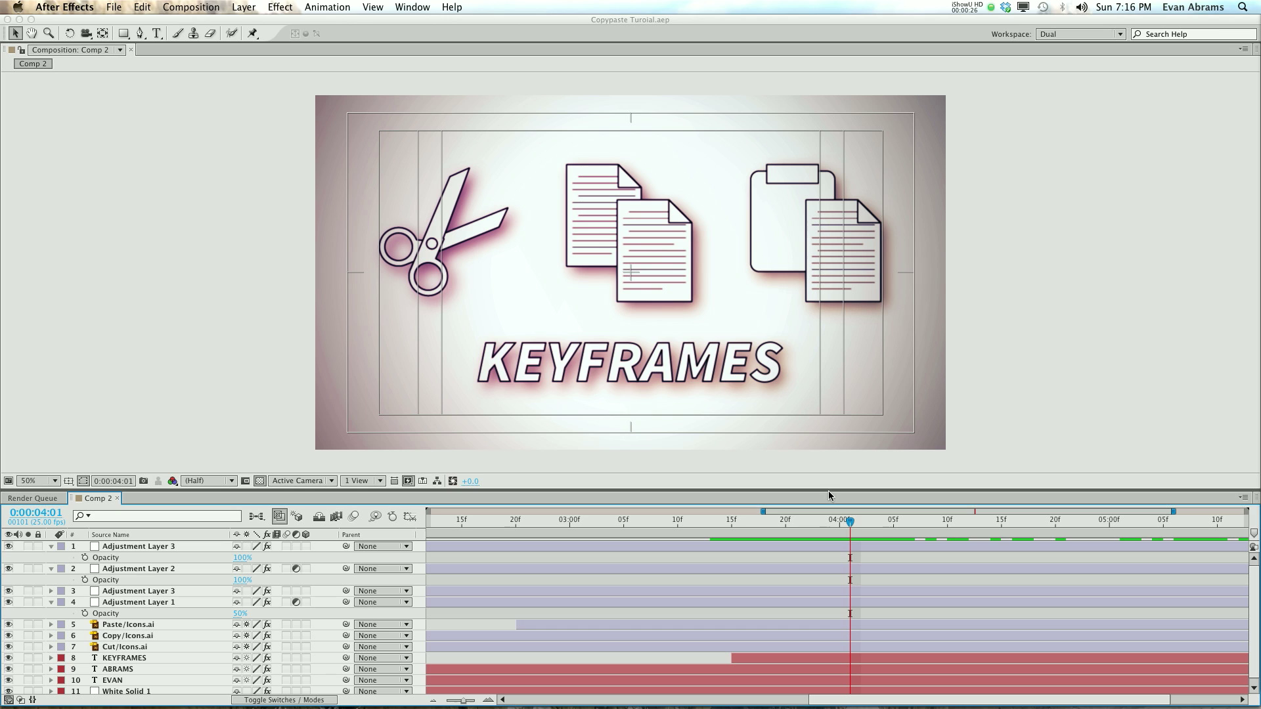
{"action": "left_click_drag", "start_coordinate": [827, 487], "coordinate": [829, 407]}
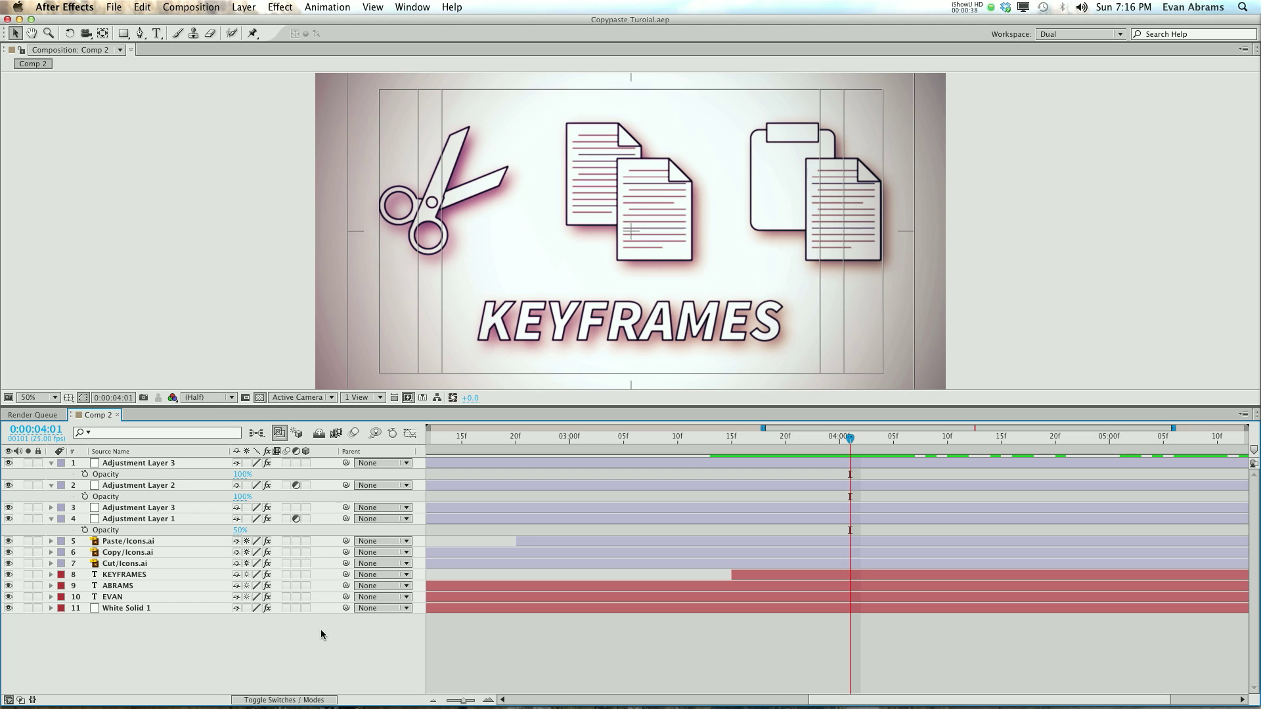
- Zoom the timeline out to the full comp and preview Comp 2's title animation from the start
{"action": "left_click", "coordinate": [579, 701]}
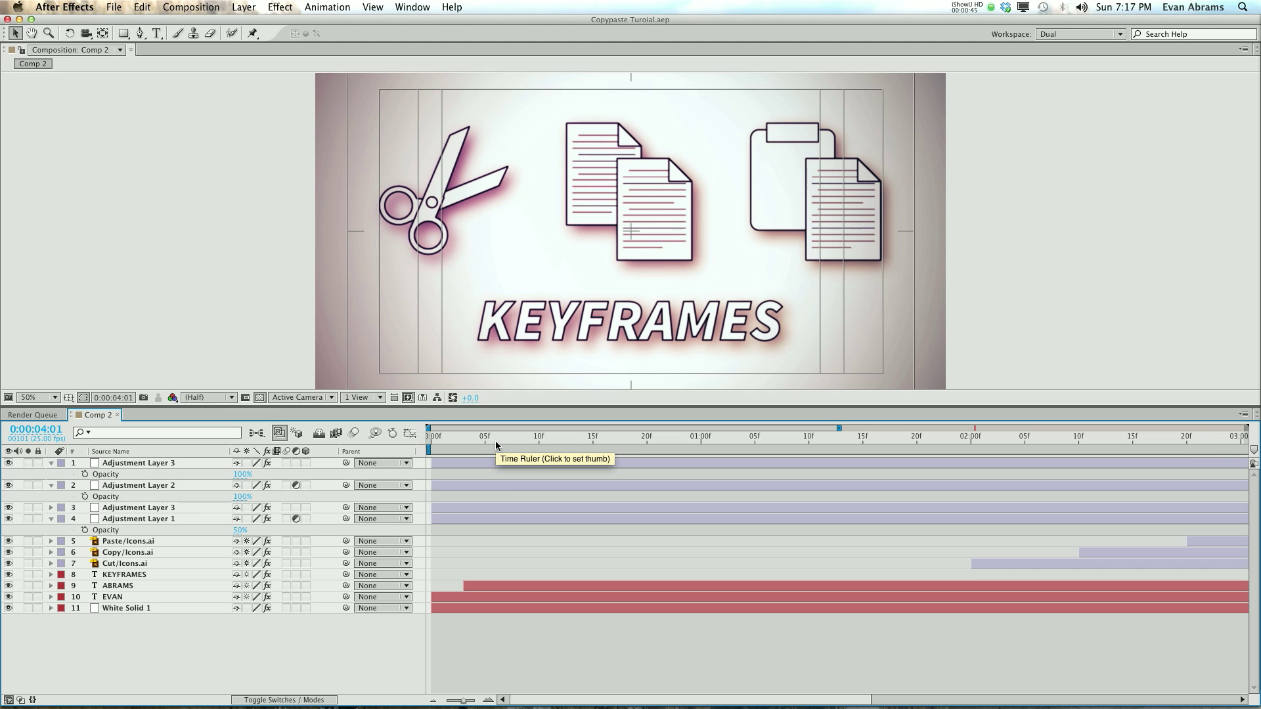
{"action": "key", "text": ";"}
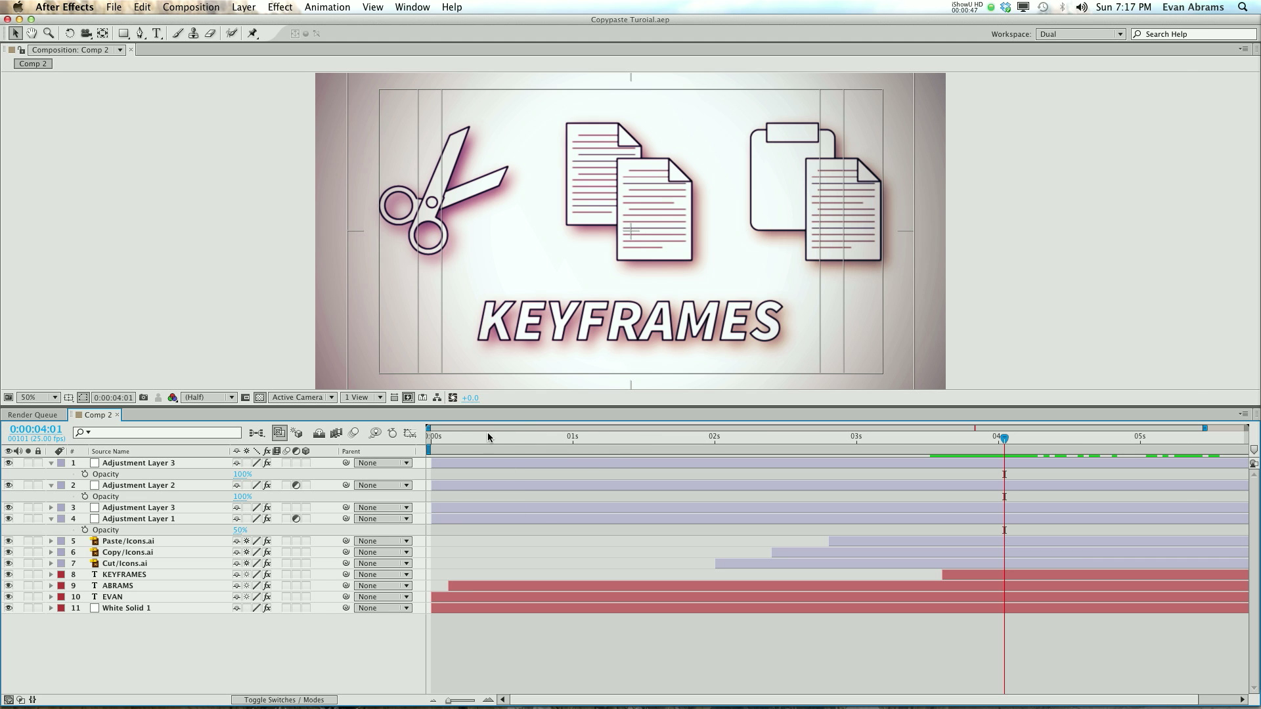
{"action": "left_click", "coordinate": [459, 436]}
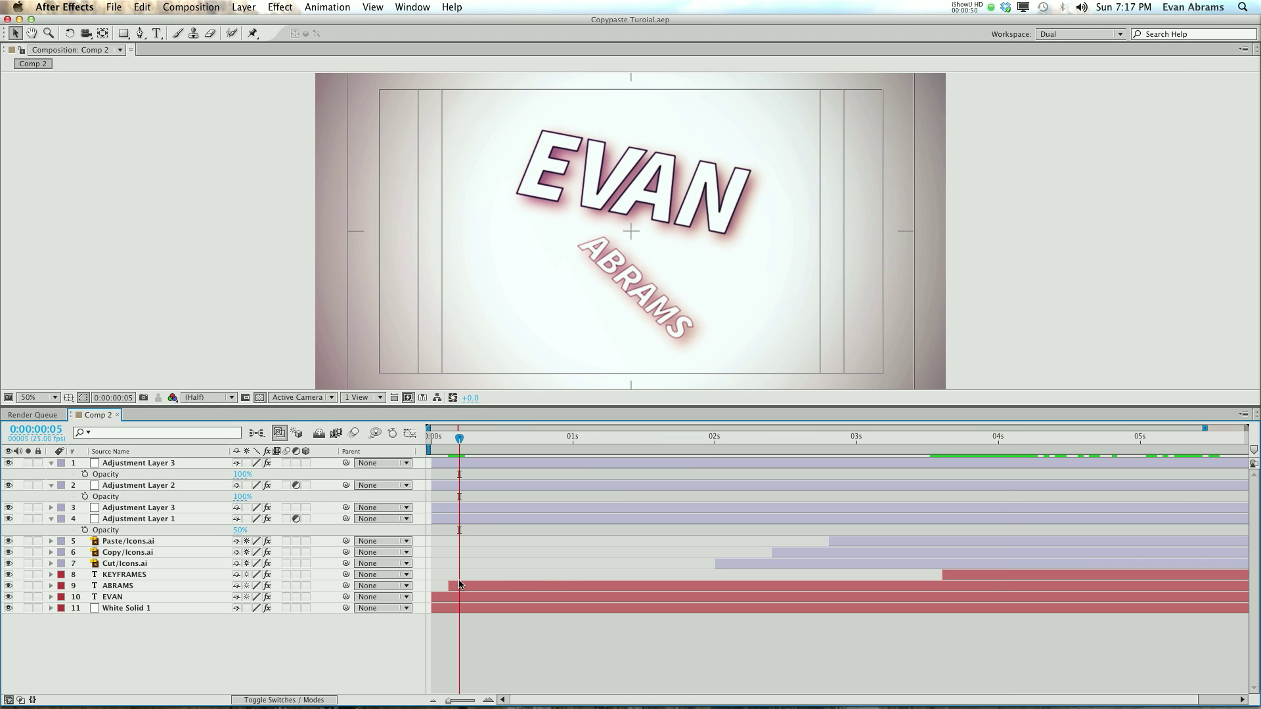
{"action": "key", "text": "space"}
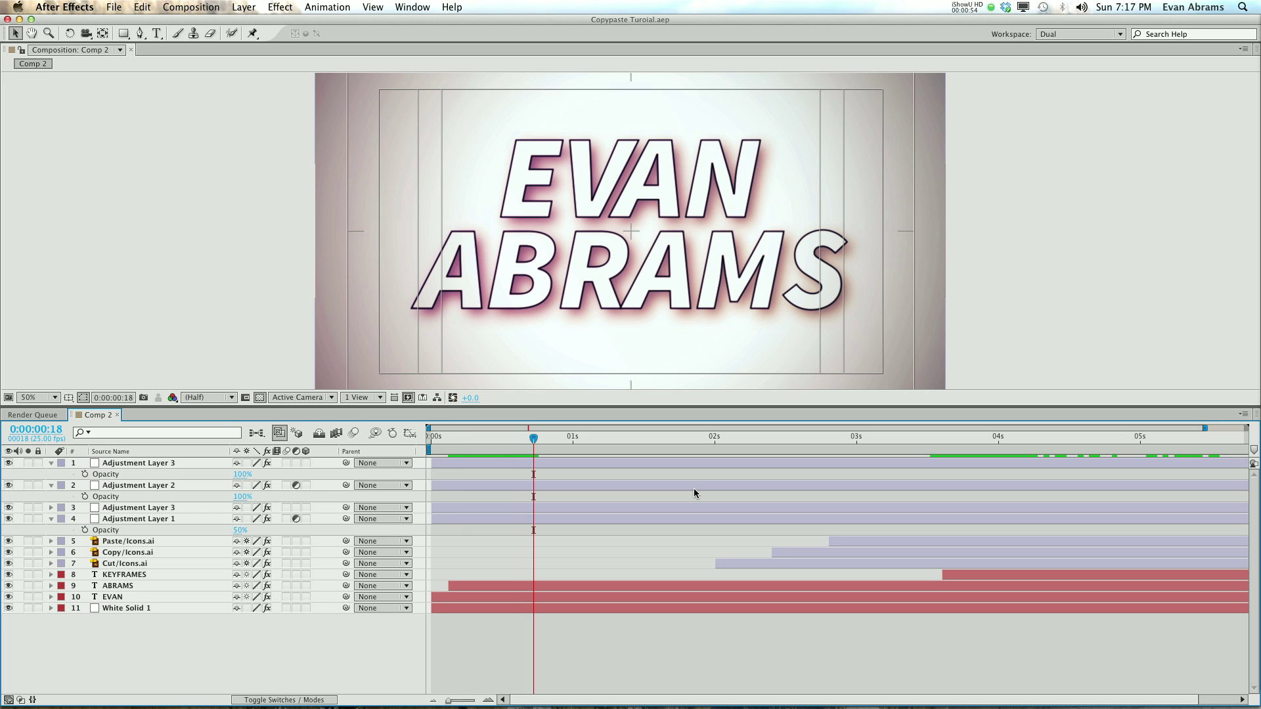
{"action": "left_click", "coordinate": [721, 437]}
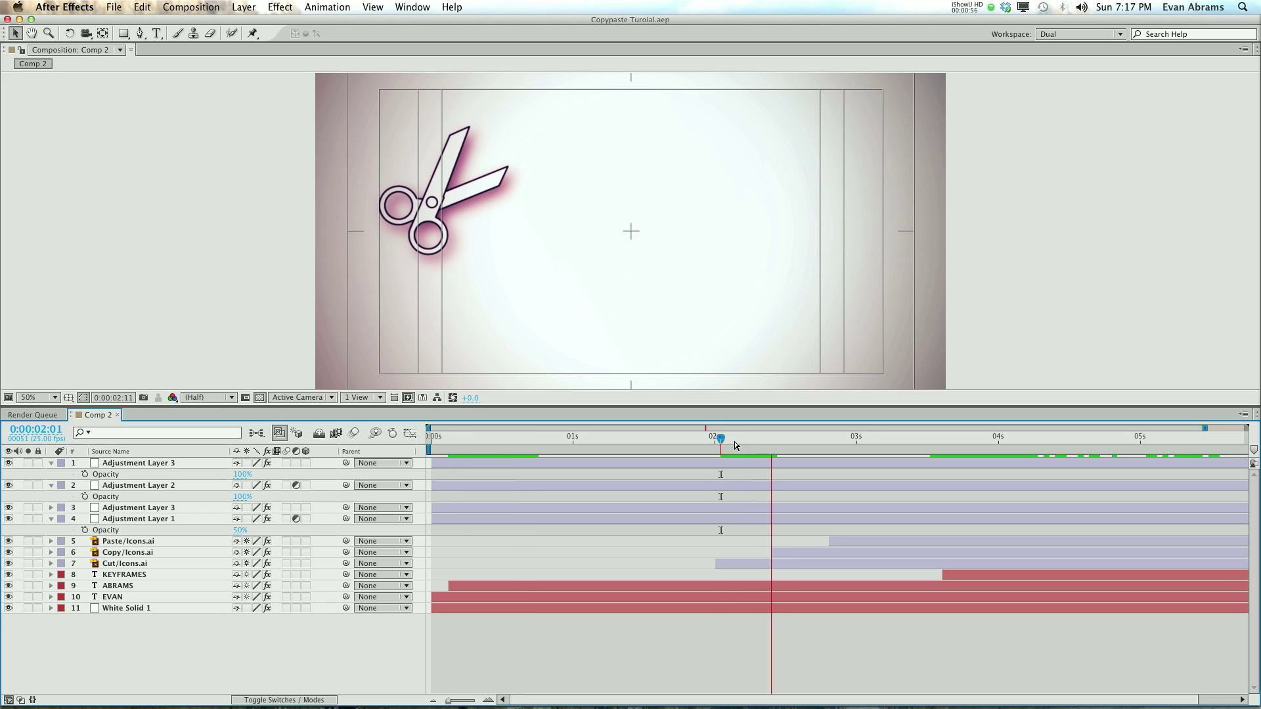
{"action": "key", "text": "space"}
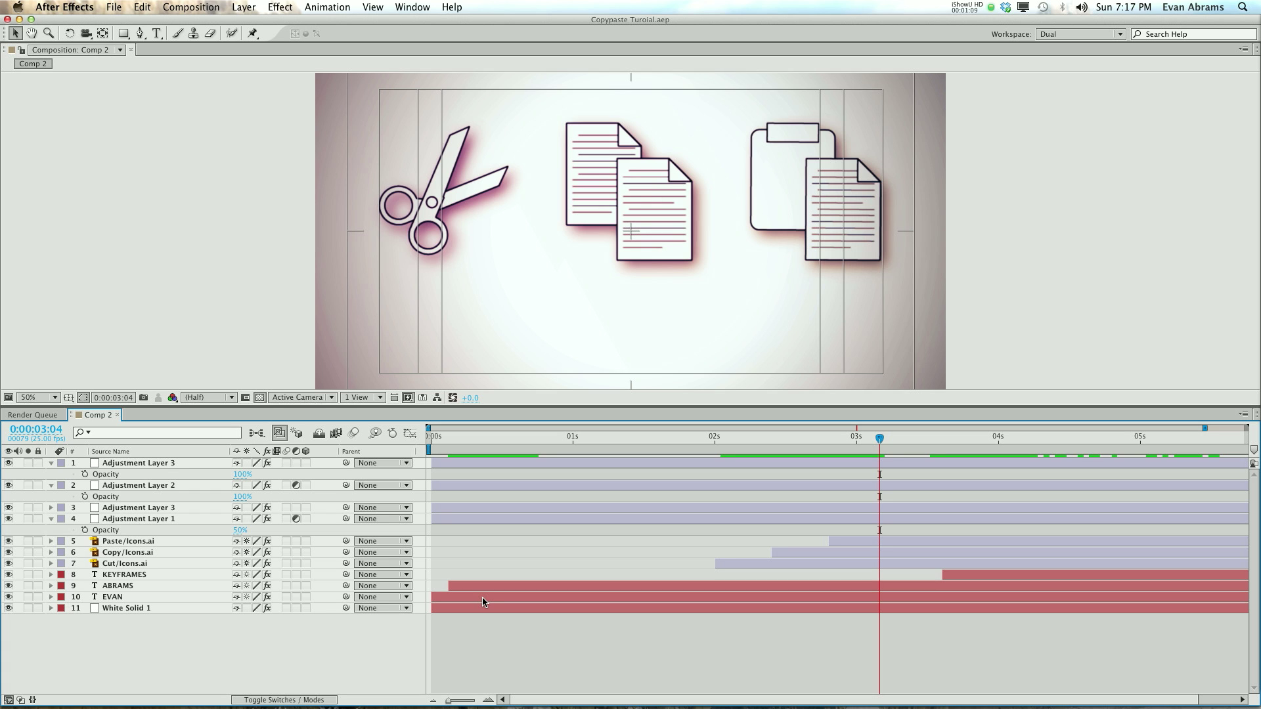
{"action": "left_click_drag", "start_coordinate": [460, 439], "coordinate": [1063, 467]}
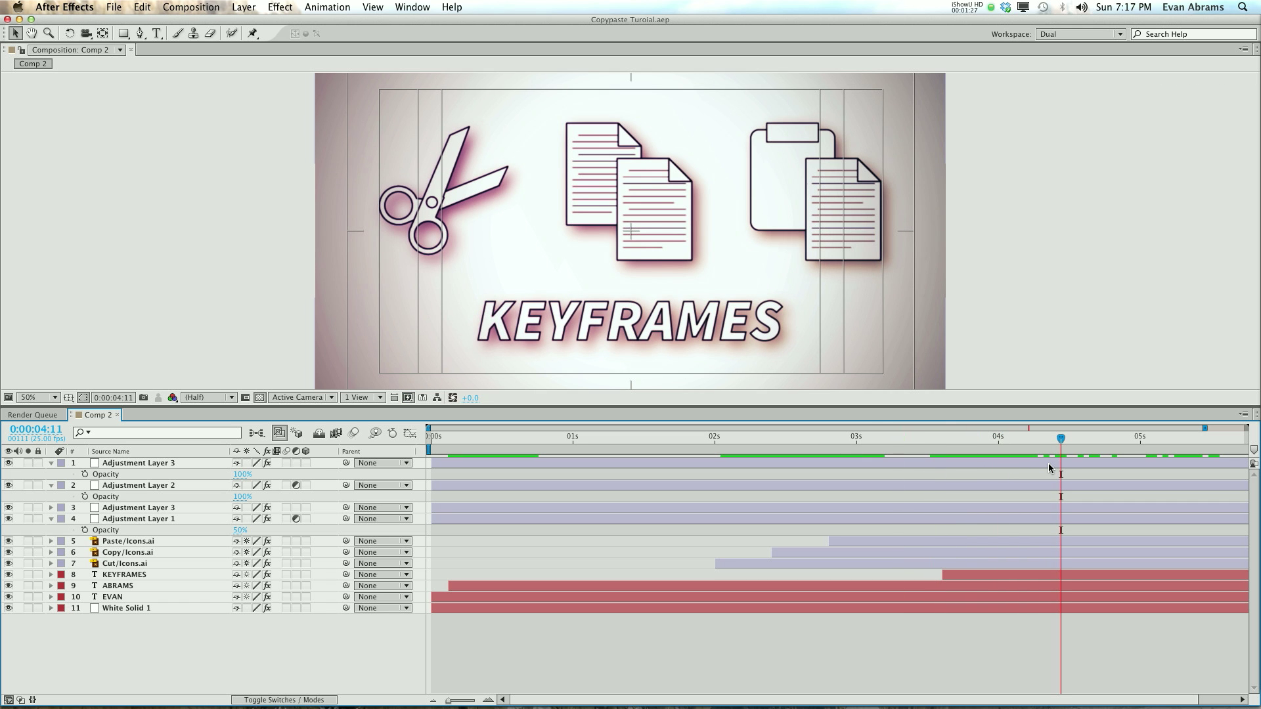
{"action": "left_click", "coordinate": [470, 469]}
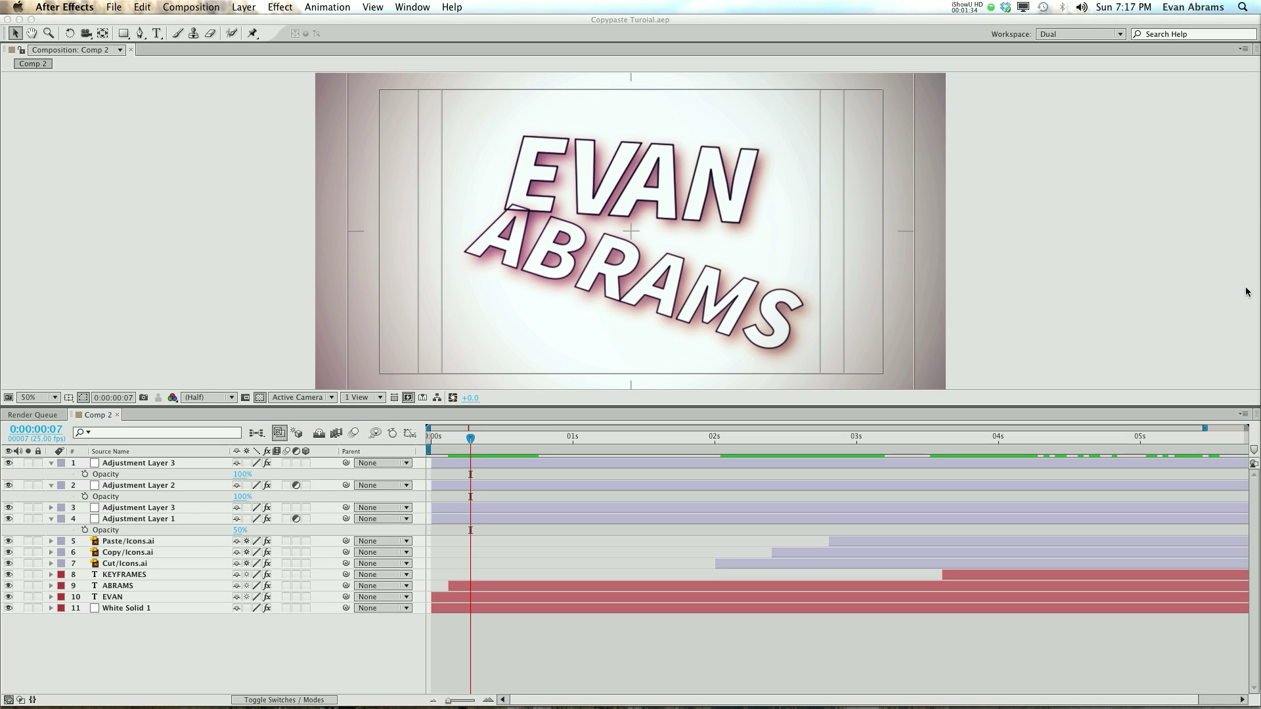
- Create the 1920×1080 Comp 3 and add a white solid as its background
{"action": "key", "text": "super+n"}
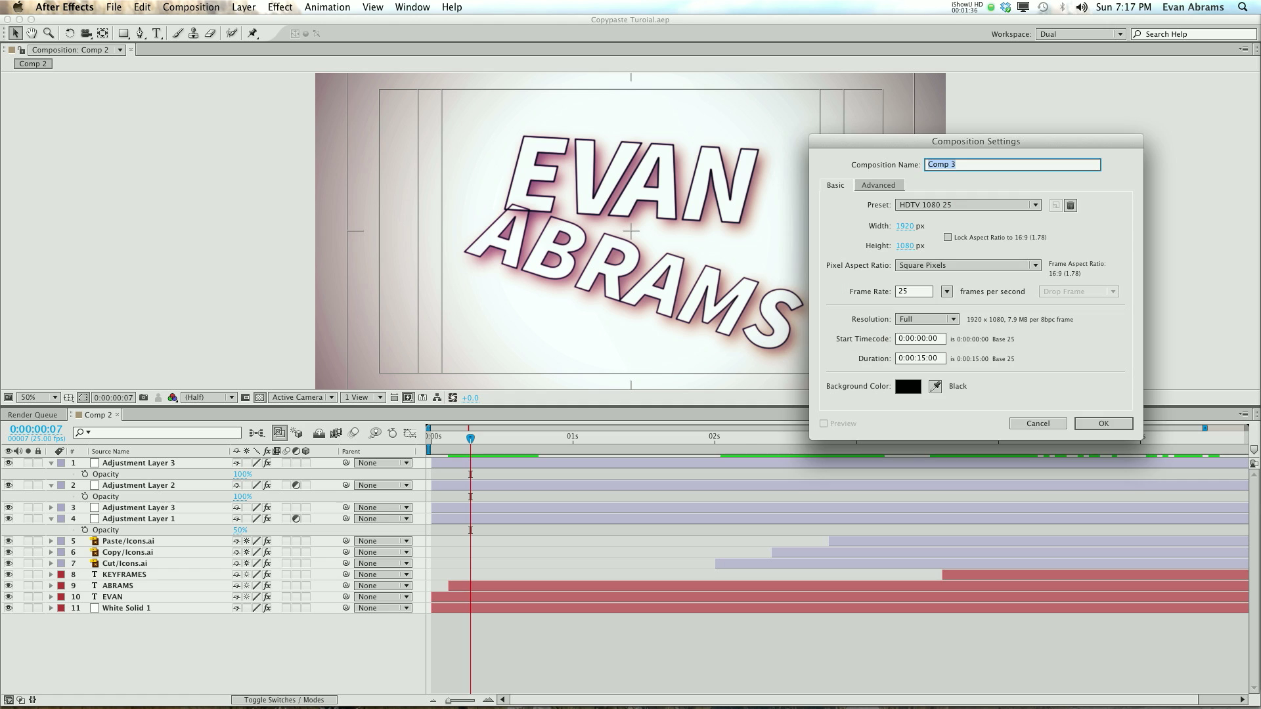
{"action": "key", "text": "Return"}
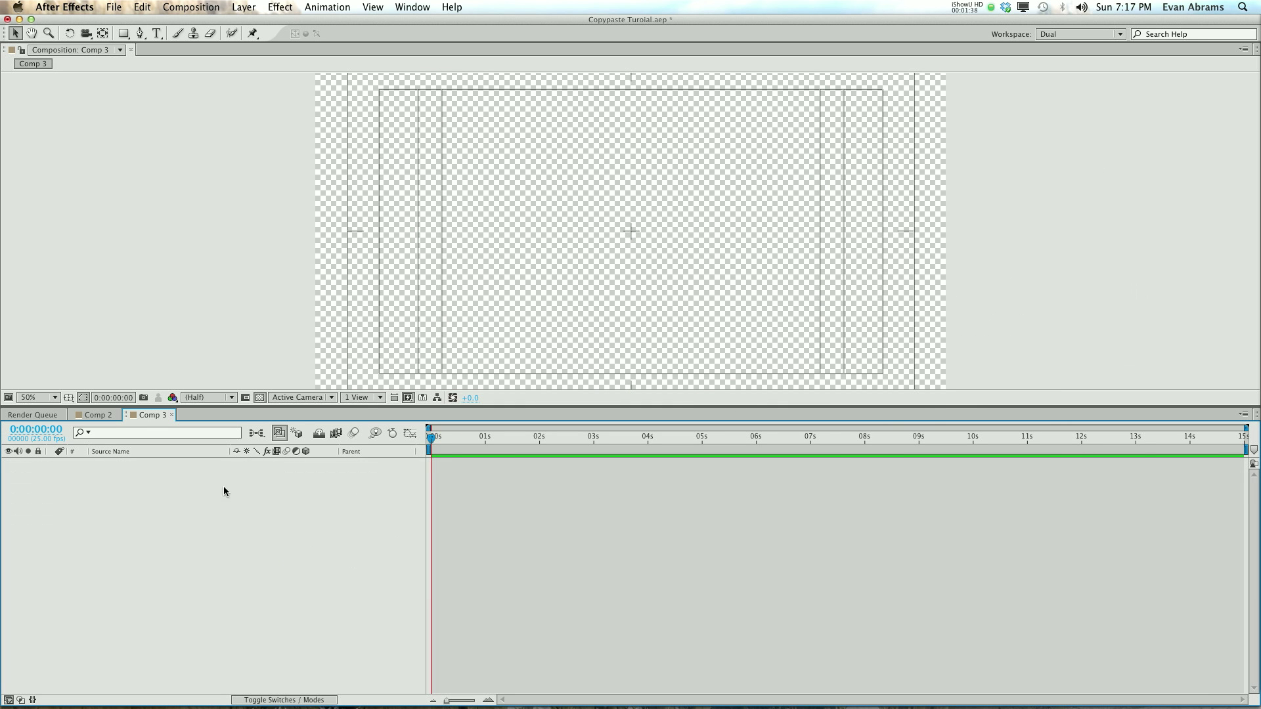
{"action": "right_click", "coordinate": [173, 531]}
{"action": "mouse_move", "coordinate": [203, 535]}
{"action": "left_click", "coordinate": [414, 570]}
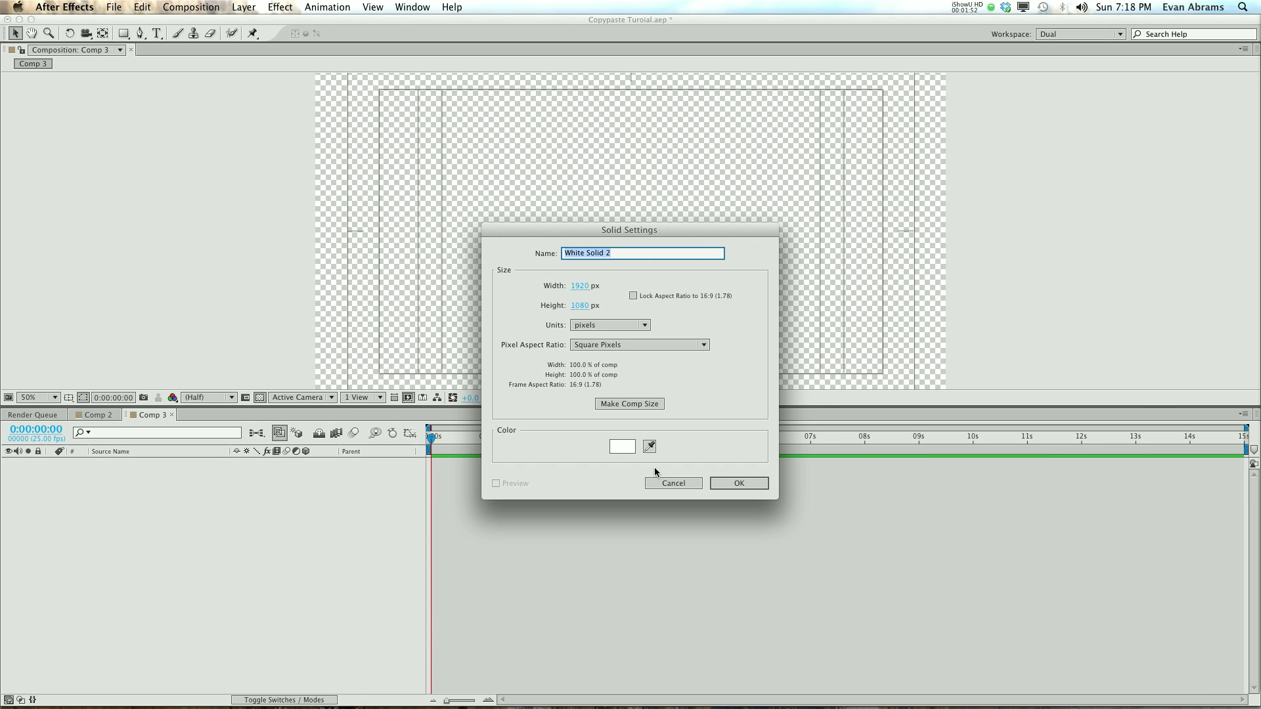
{"action": "left_click", "coordinate": [757, 484]}
- Add a new empty text layer above the white solid
{"action": "right_click", "coordinate": [212, 510]}
{"action": "mouse_move", "coordinate": [293, 518]}
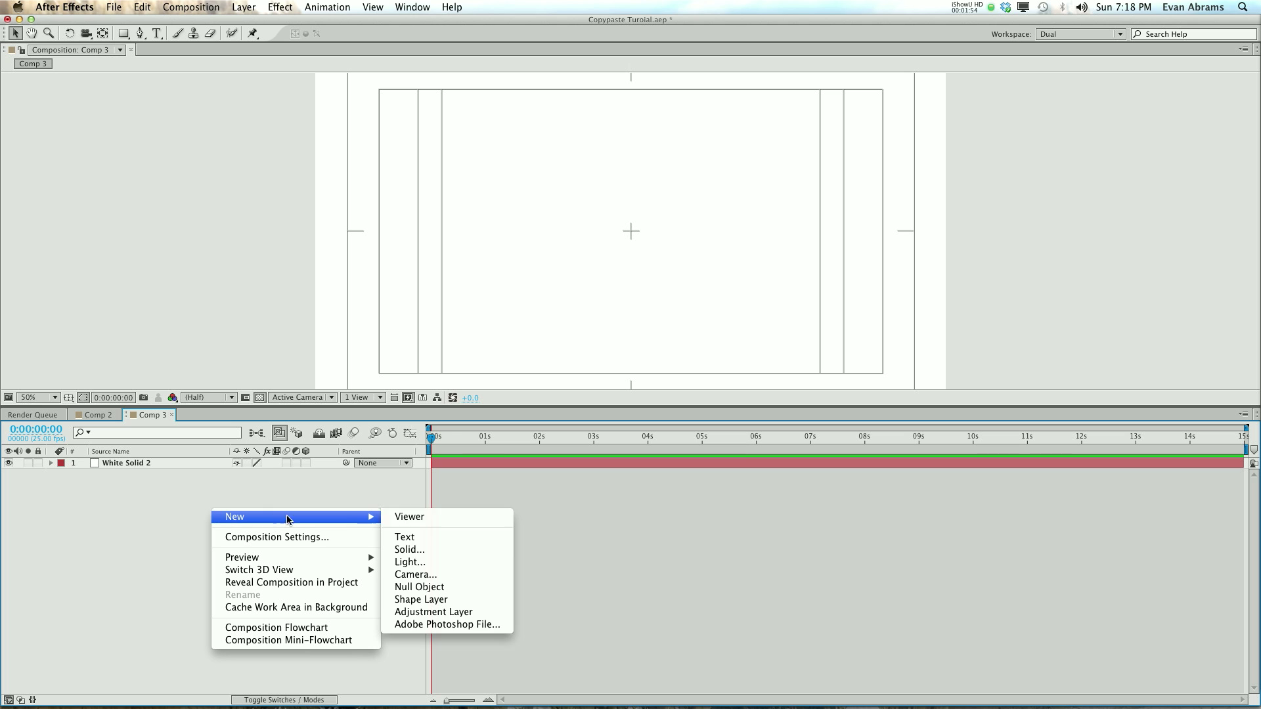
{"action": "left_click", "coordinate": [444, 537]}
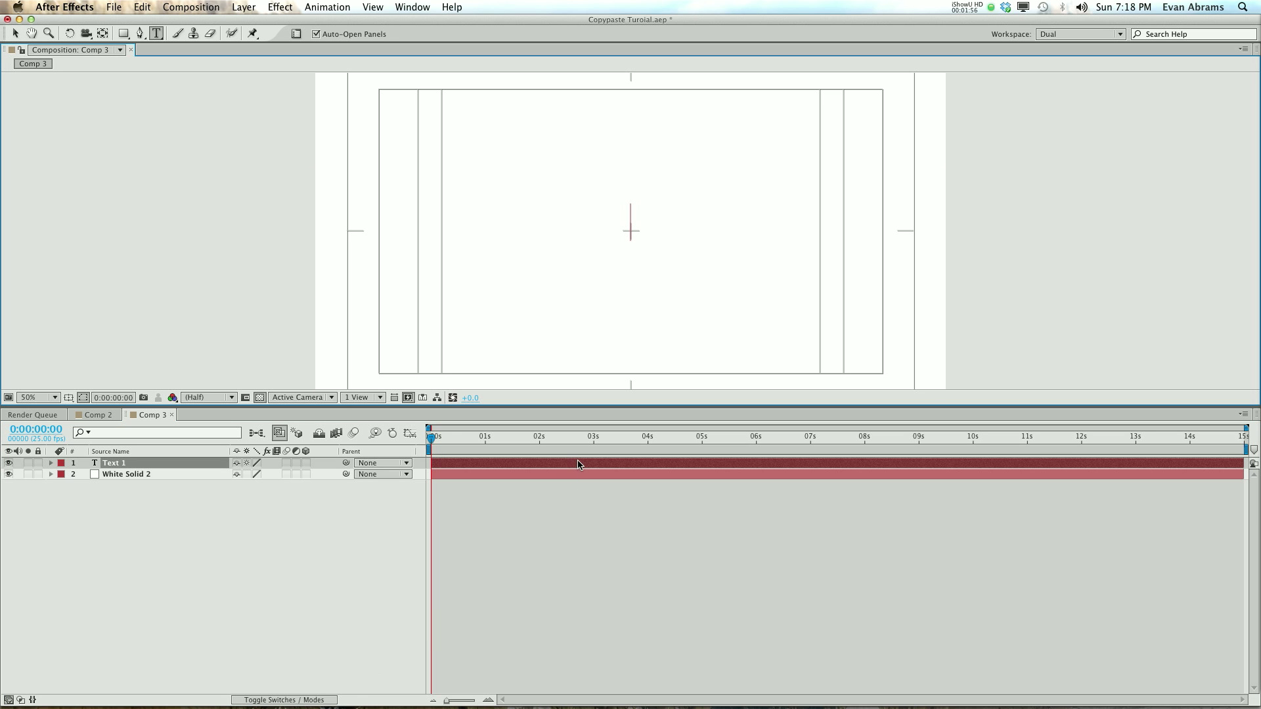
{"action": "left_click", "coordinate": [574, 201]}
{"action": "type", "text": "@E"}
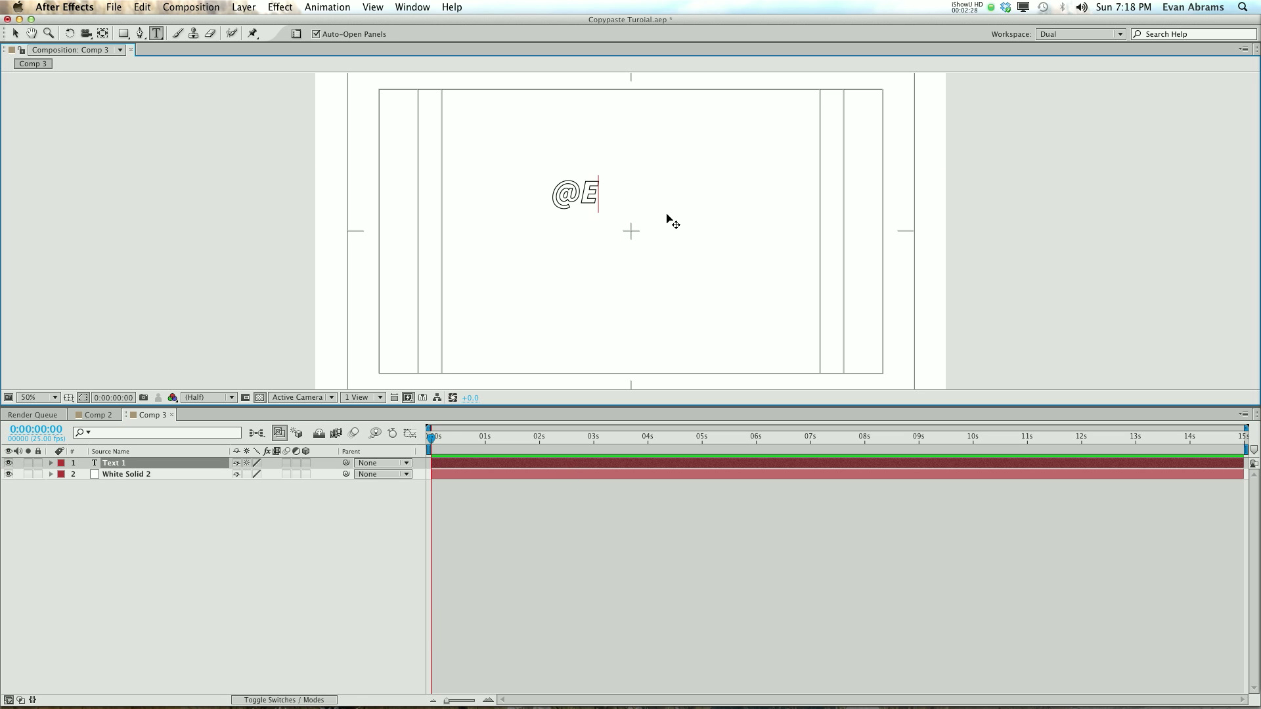
{"action": "type", "text": "CAbrams"}
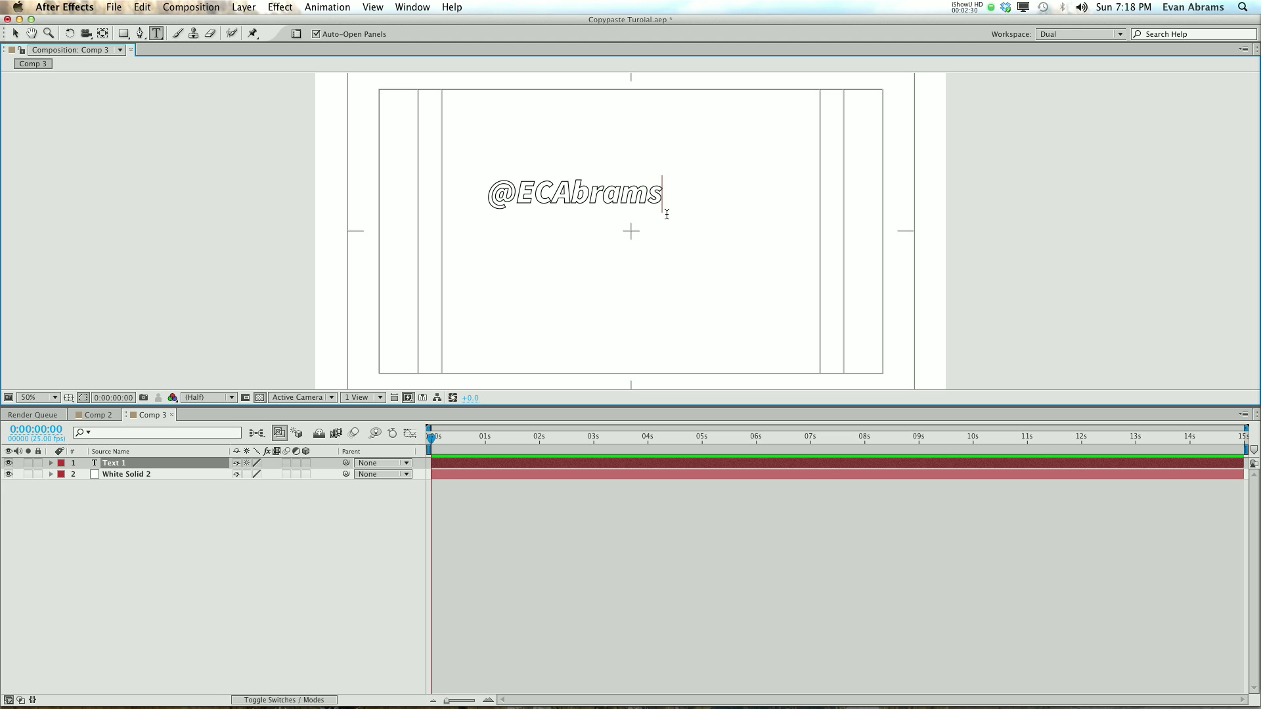
{"action": "key", "text": "Escape"}
{"action": "key", "text": "v"}
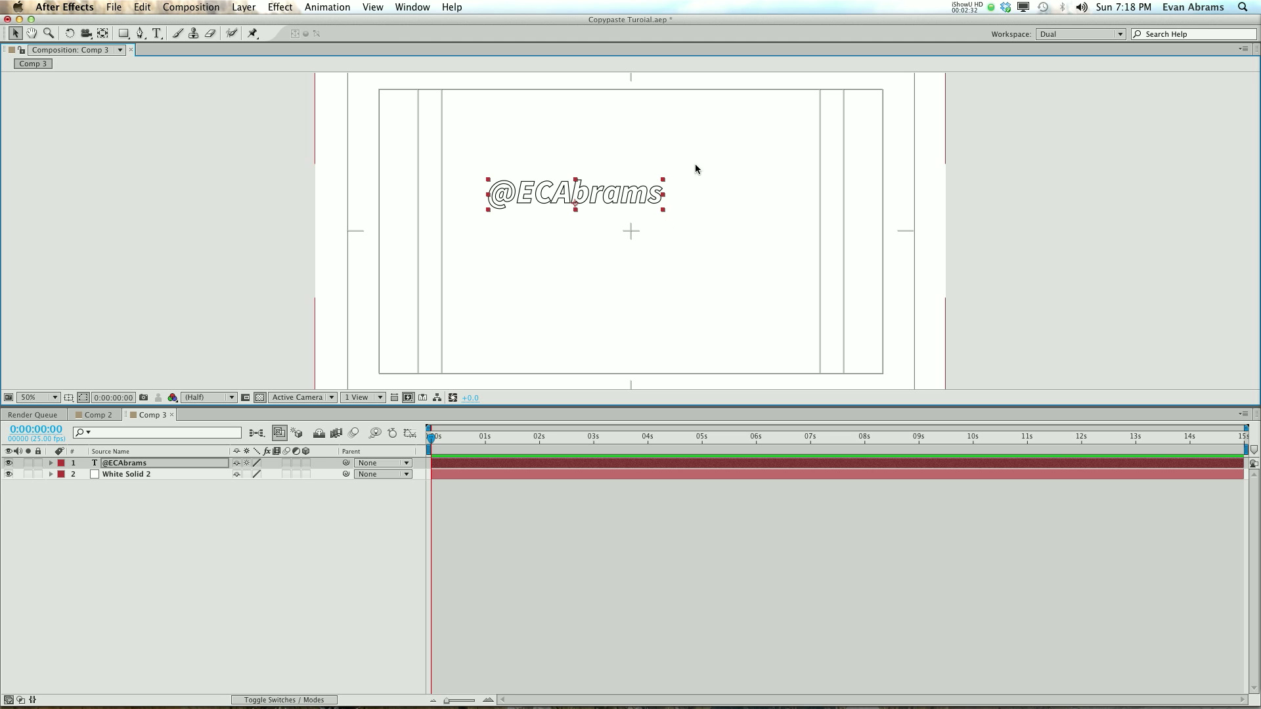
{"action": "left_click_drag", "start_coordinate": [663, 179], "coordinate": [754, 155]}
{"action": "left_click_drag", "start_coordinate": [635, 195], "coordinate": [683, 239]}
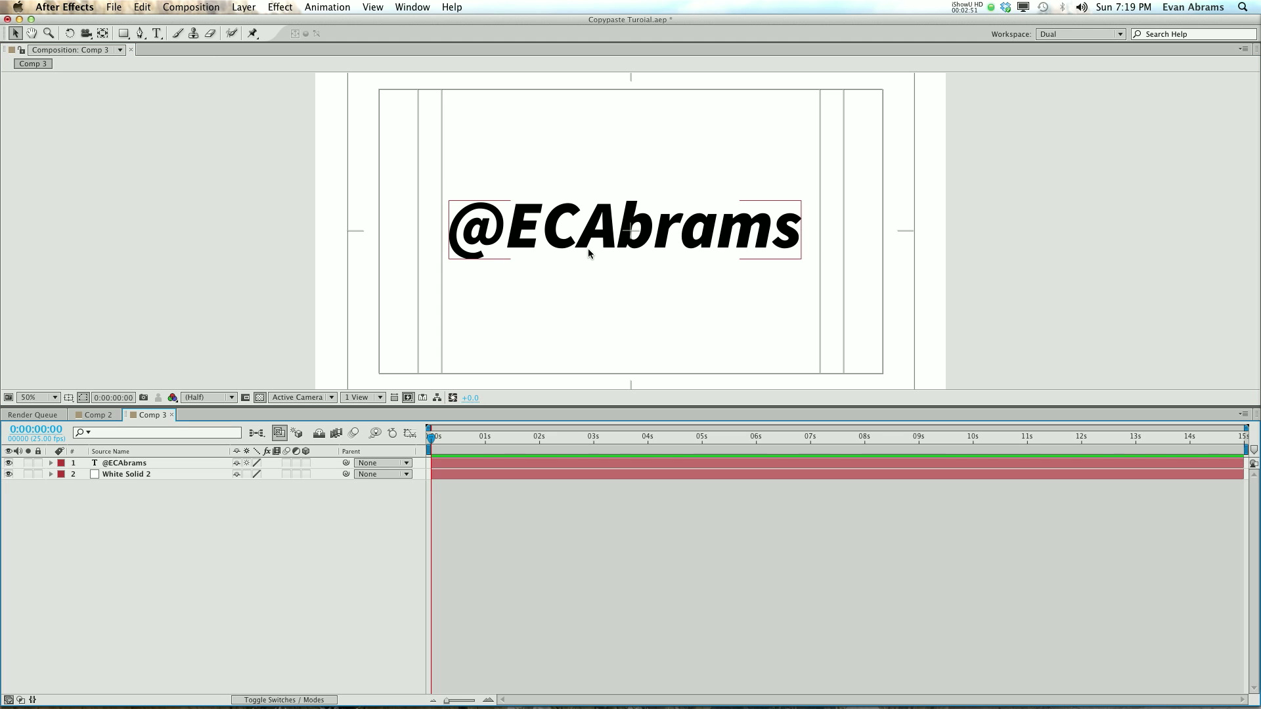
{"action": "left_click", "coordinate": [276, 111]}
{"action": "left_click_drag", "start_coordinate": [234, 410], "coordinate": [237, 469]}
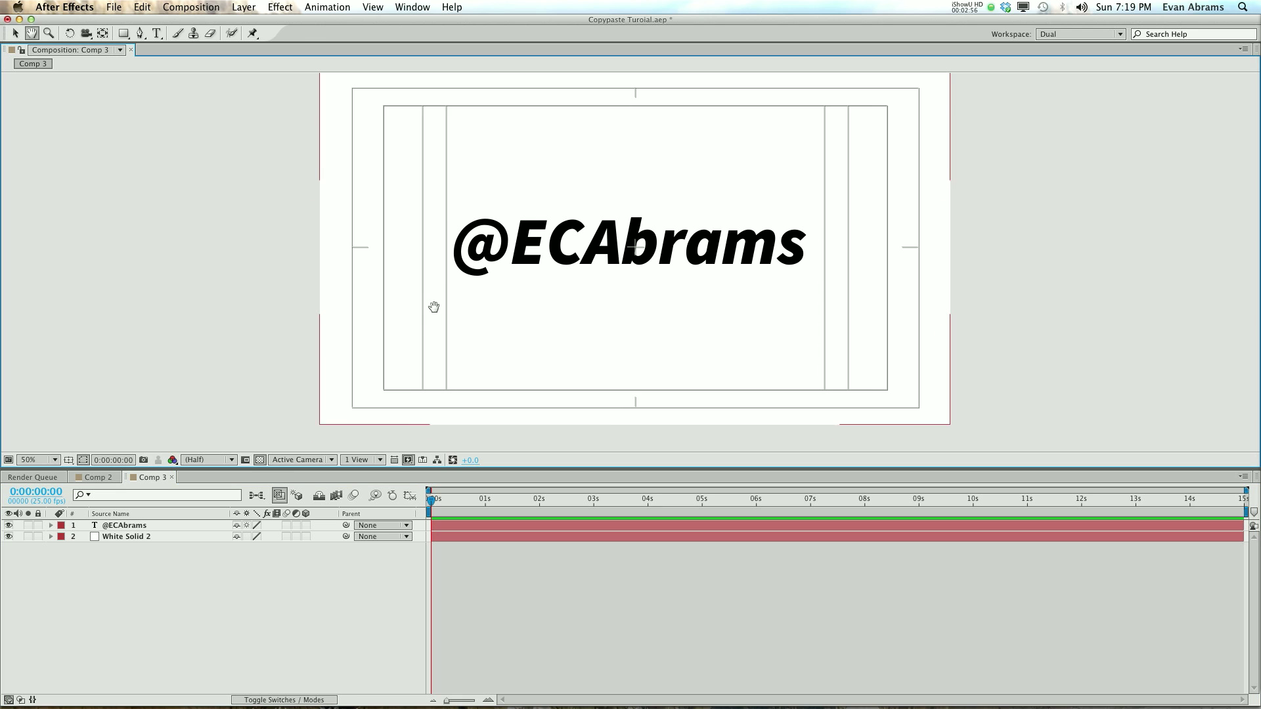
{"action": "left_click", "coordinate": [736, 270]}
{"action": "left_click", "coordinate": [532, 578]}
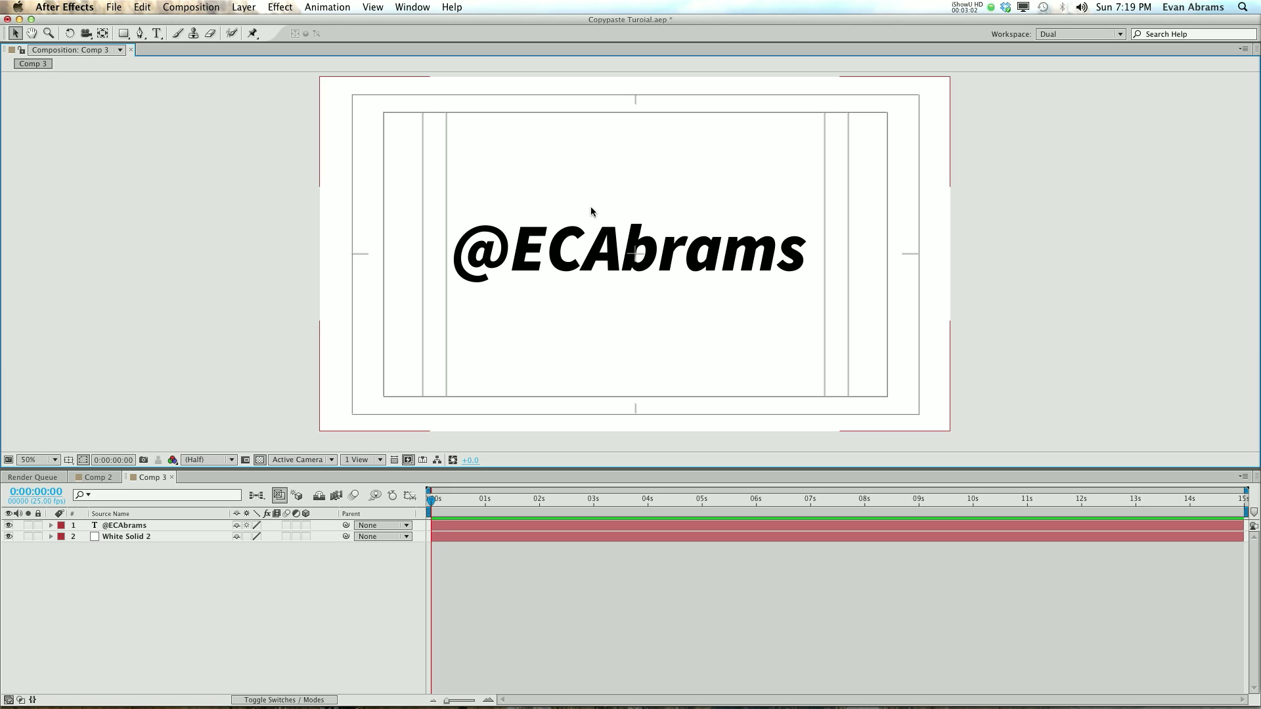
{"action": "left_click", "coordinate": [132, 527]}
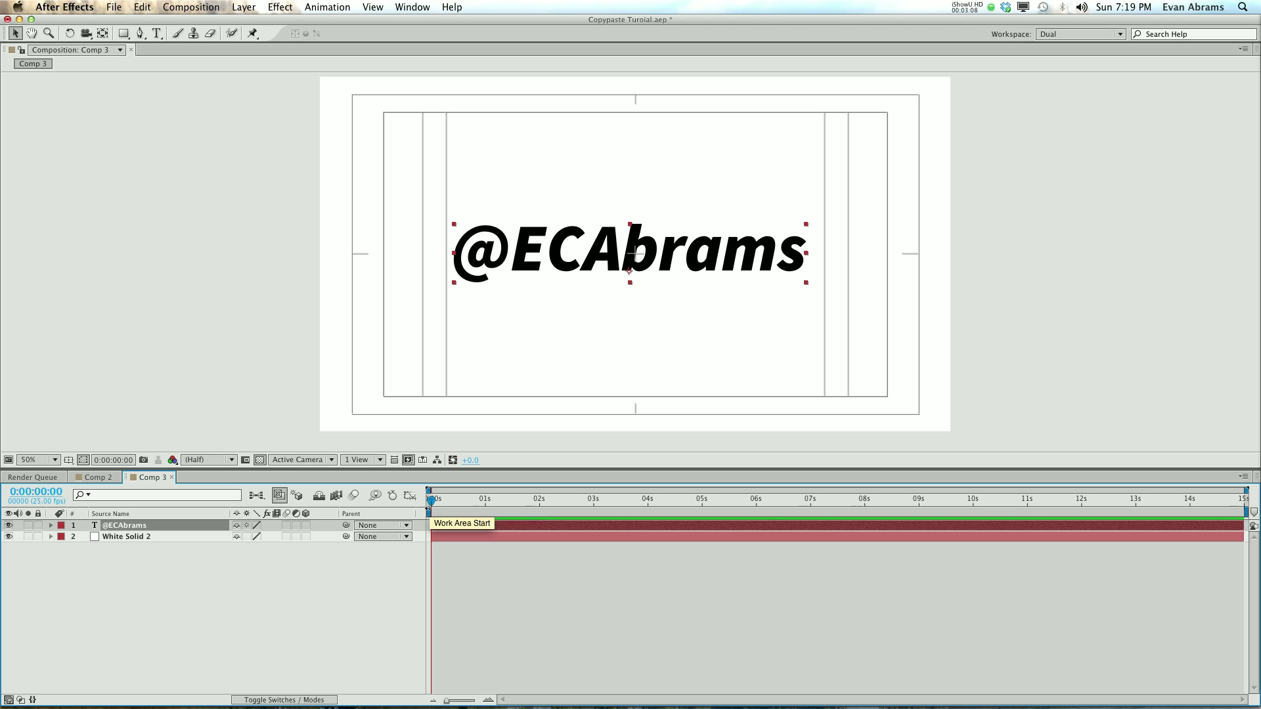
{"action": "key", "text": "s"}
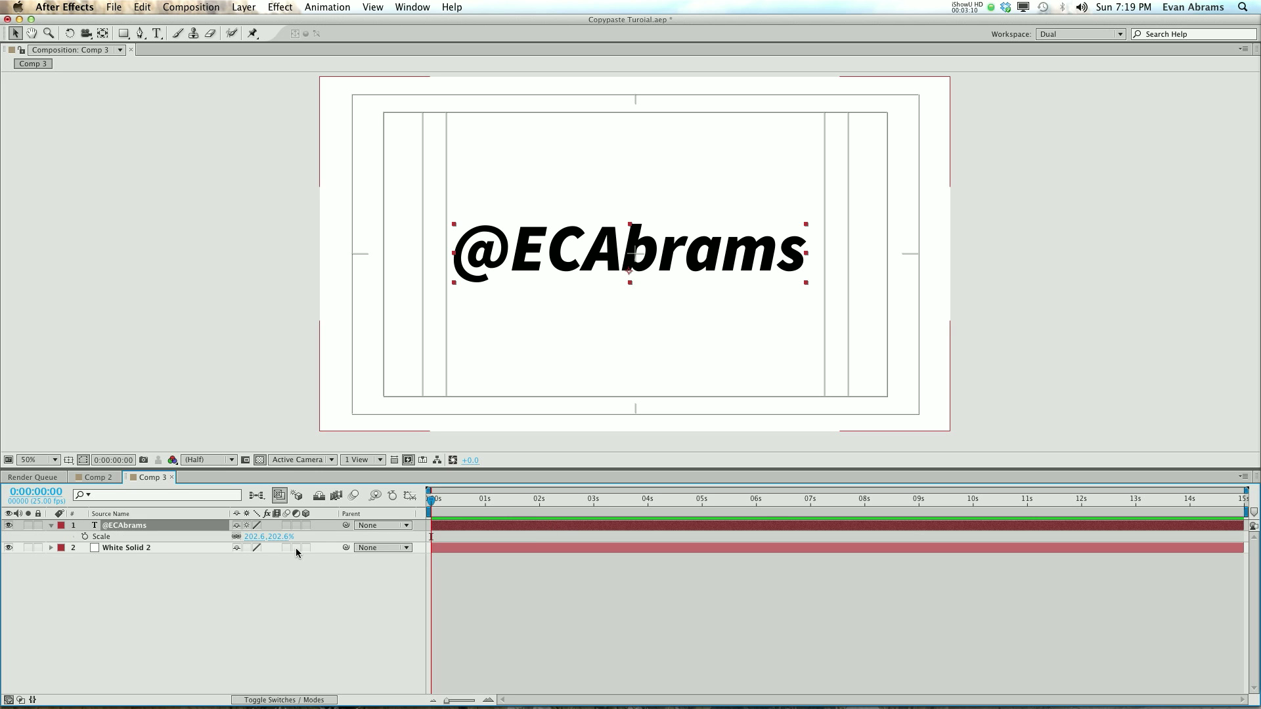
{"action": "key", "text": "shift+r"}
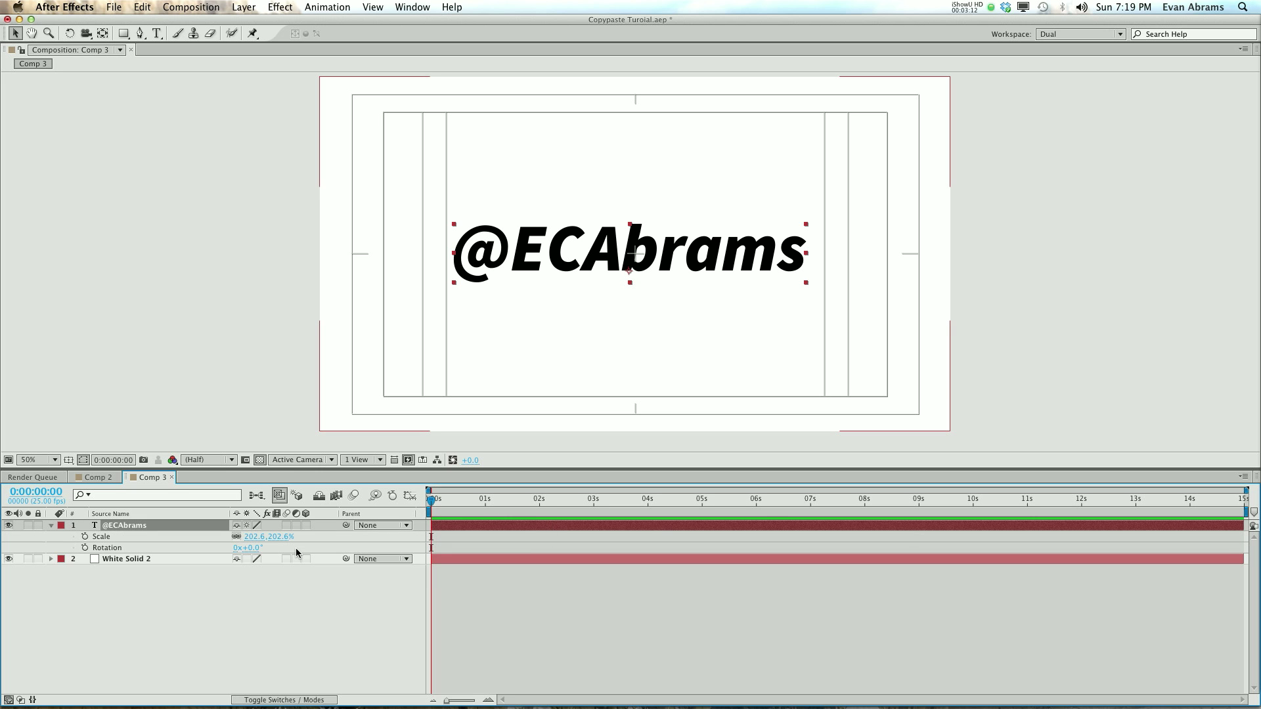
{"action": "key", "text": "shift+t"}
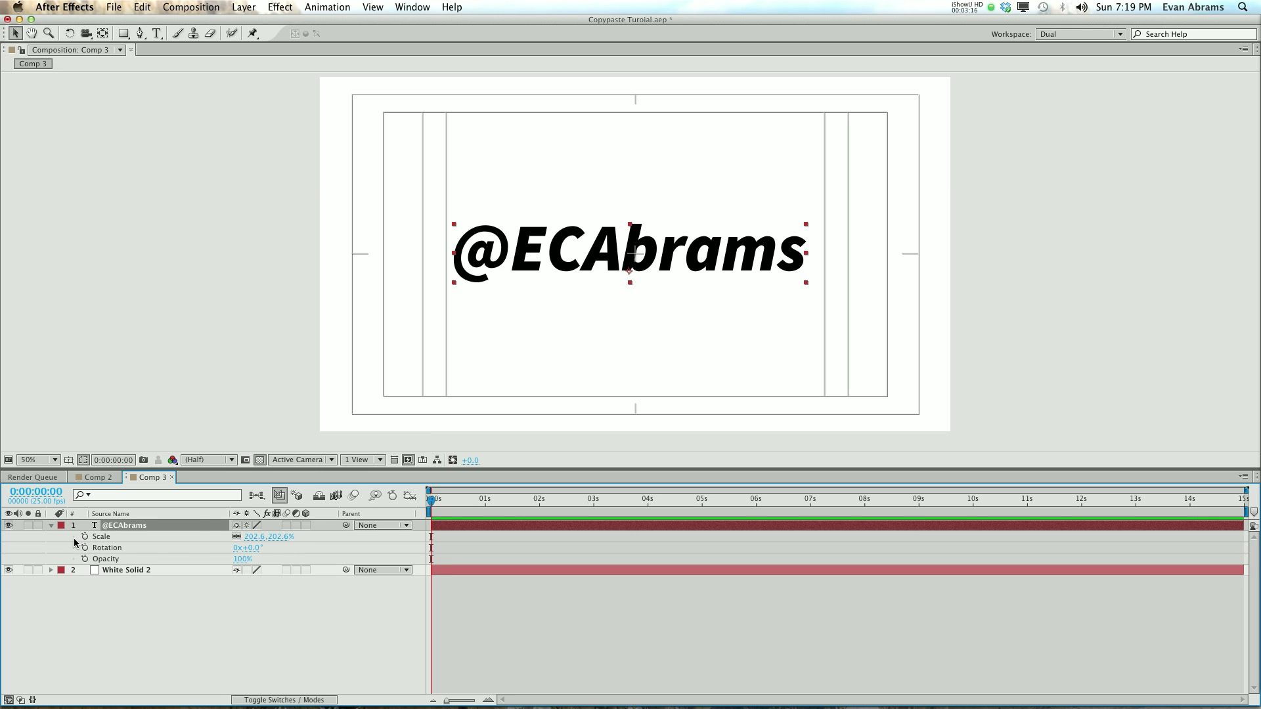
{"action": "left_click", "coordinate": [244, 559]}
{"action": "type", "text": "0"}
{"action": "key", "text": "Return"}
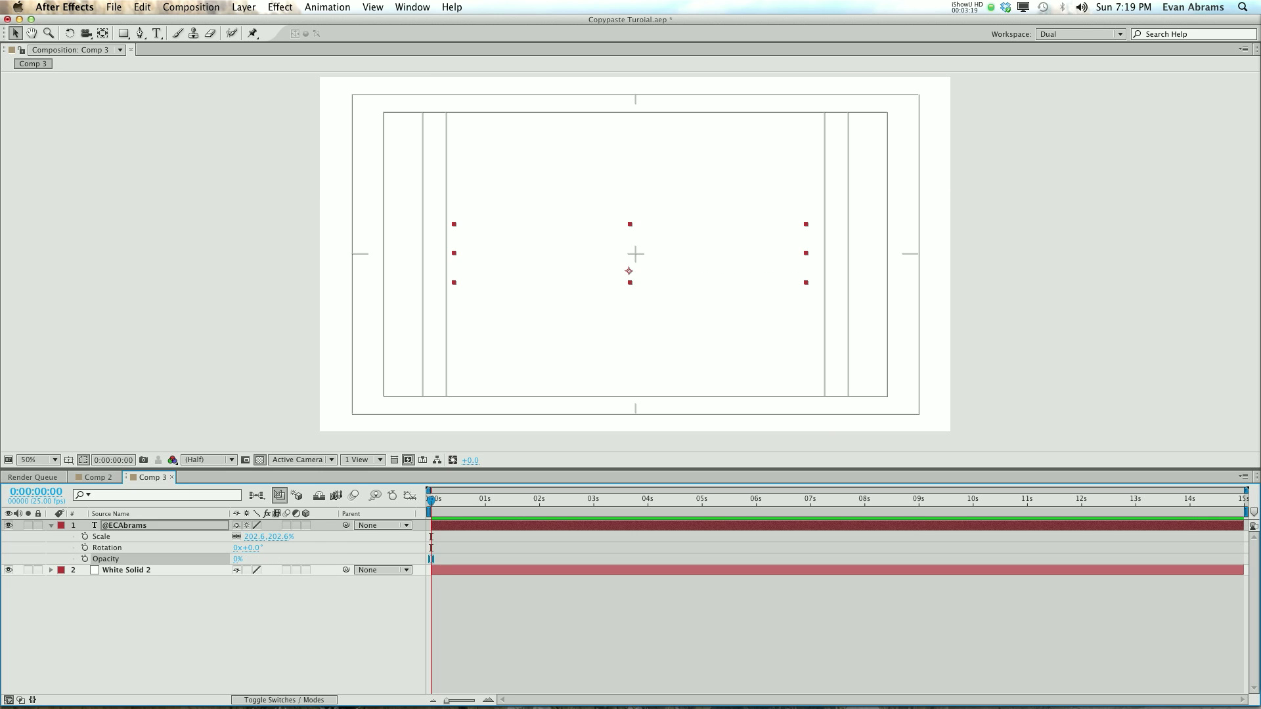
{"action": "left_click", "coordinate": [254, 549]}
{"action": "type", "text": "90"}
{"action": "key", "text": "Return"}
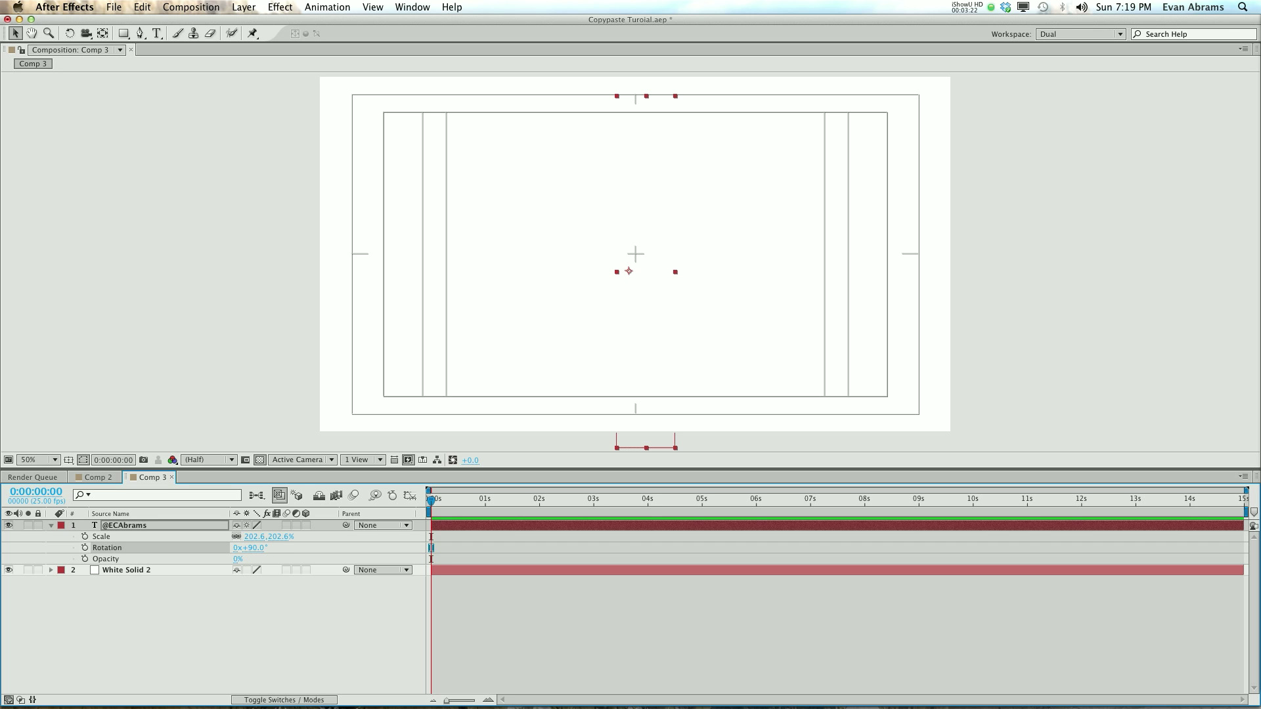
{"action": "left_click", "coordinate": [123, 541]}
{"action": "left_click", "coordinate": [253, 536]}
{"action": "type", "text": "0"}
{"action": "key", "text": "Return"}
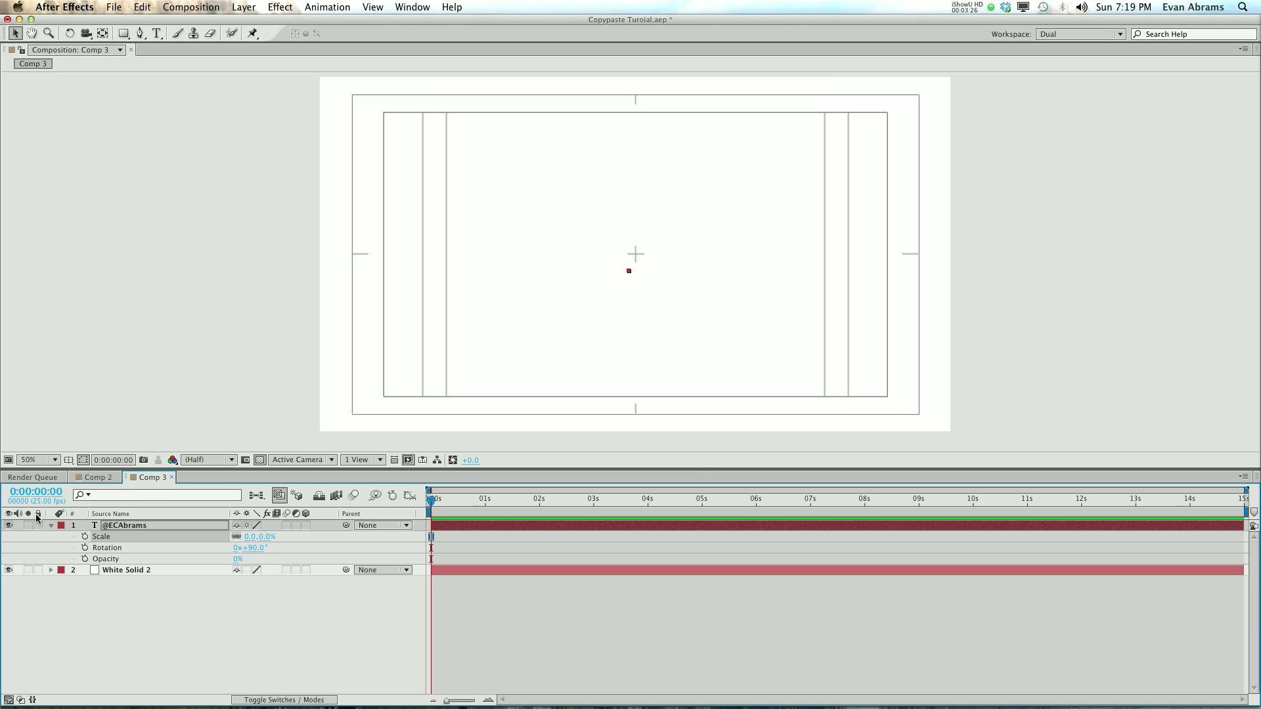
- Keyframe Scale, Rotation and Opacity at 0:00:00:00, then collapse the layer
{"action": "left_click", "coordinate": [85, 537]}
{"action": "left_click", "coordinate": [85, 547]}
{"action": "left_click", "coordinate": [85, 559]}
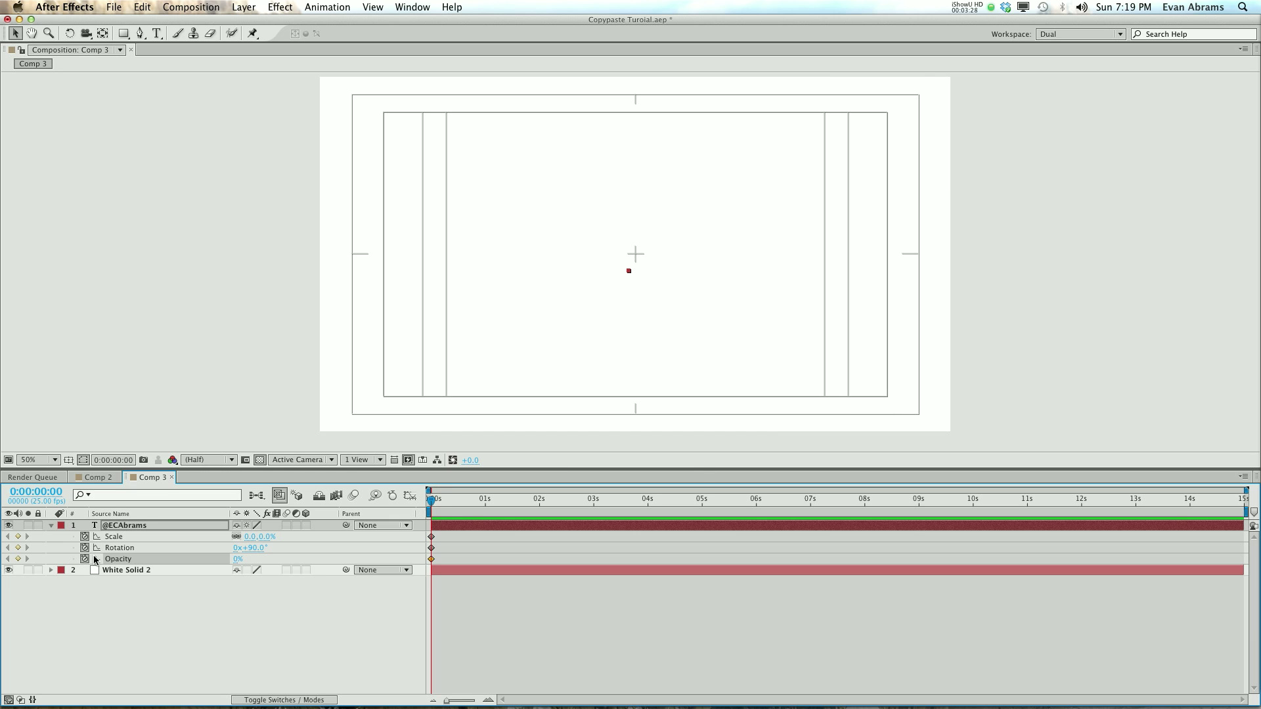
{"action": "left_click", "coordinate": [162, 601]}
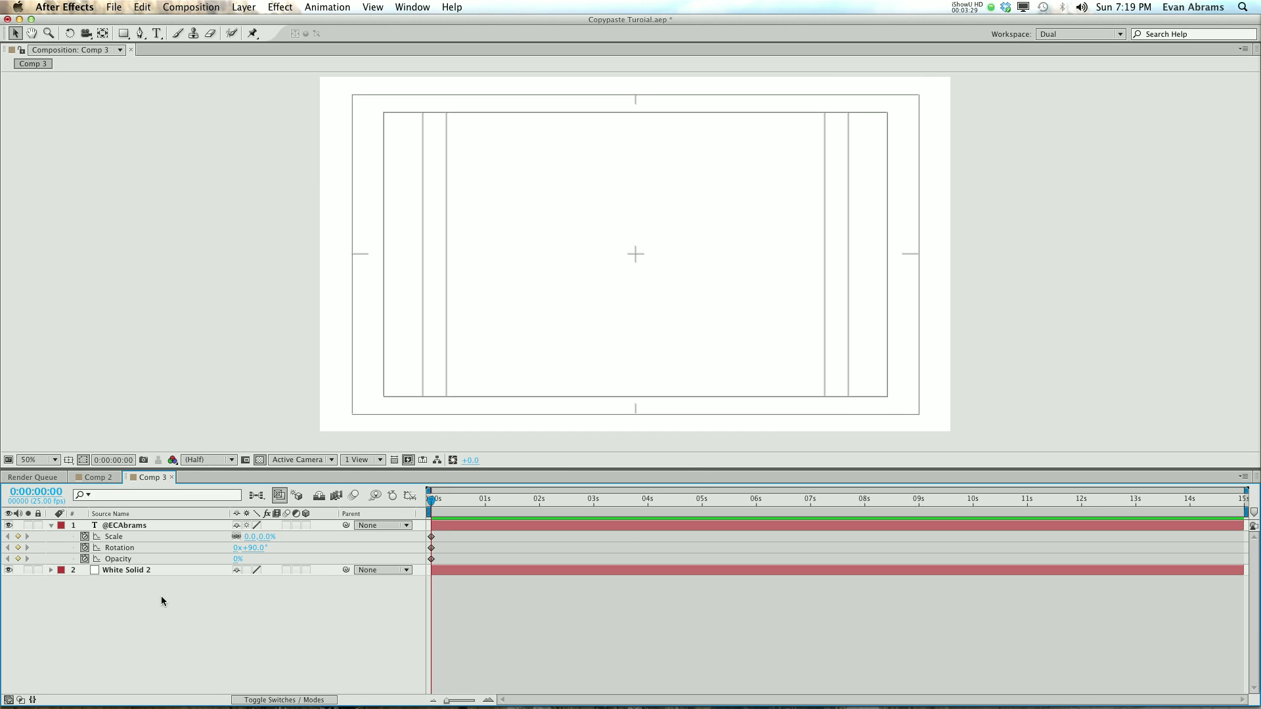
{"action": "left_click", "coordinate": [51, 526]}
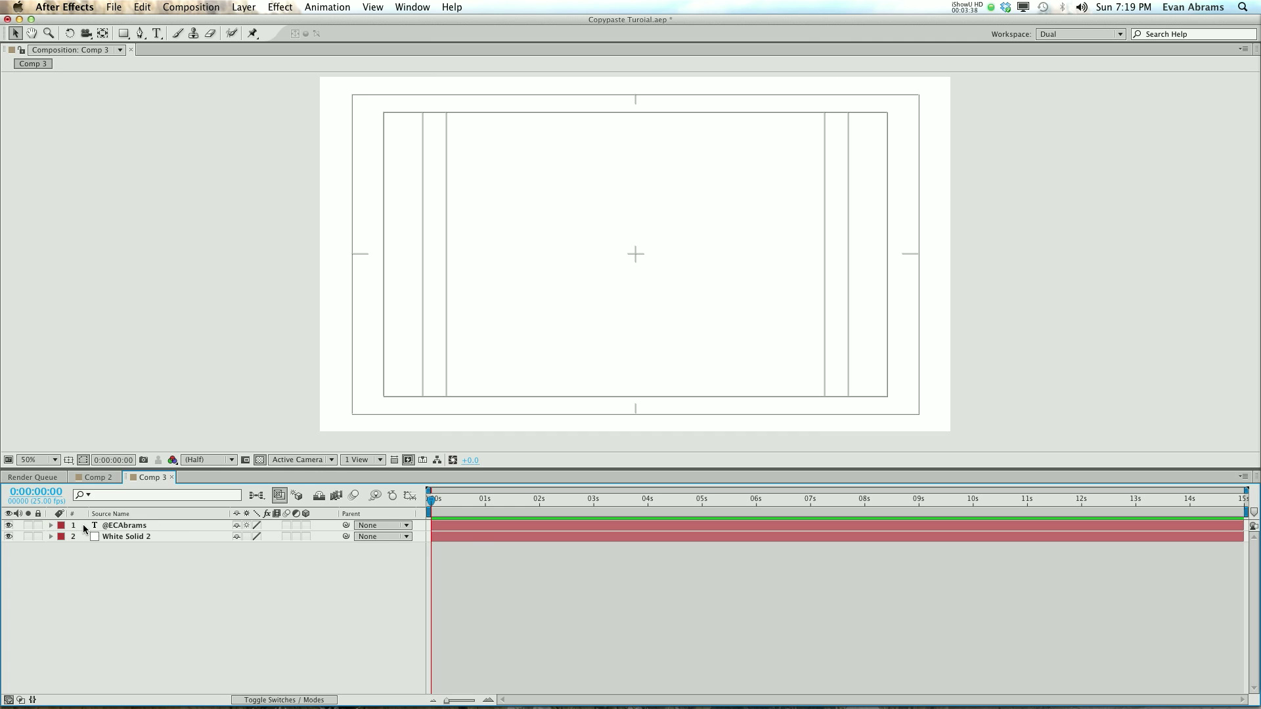
{"action": "left_click", "coordinate": [51, 526]}
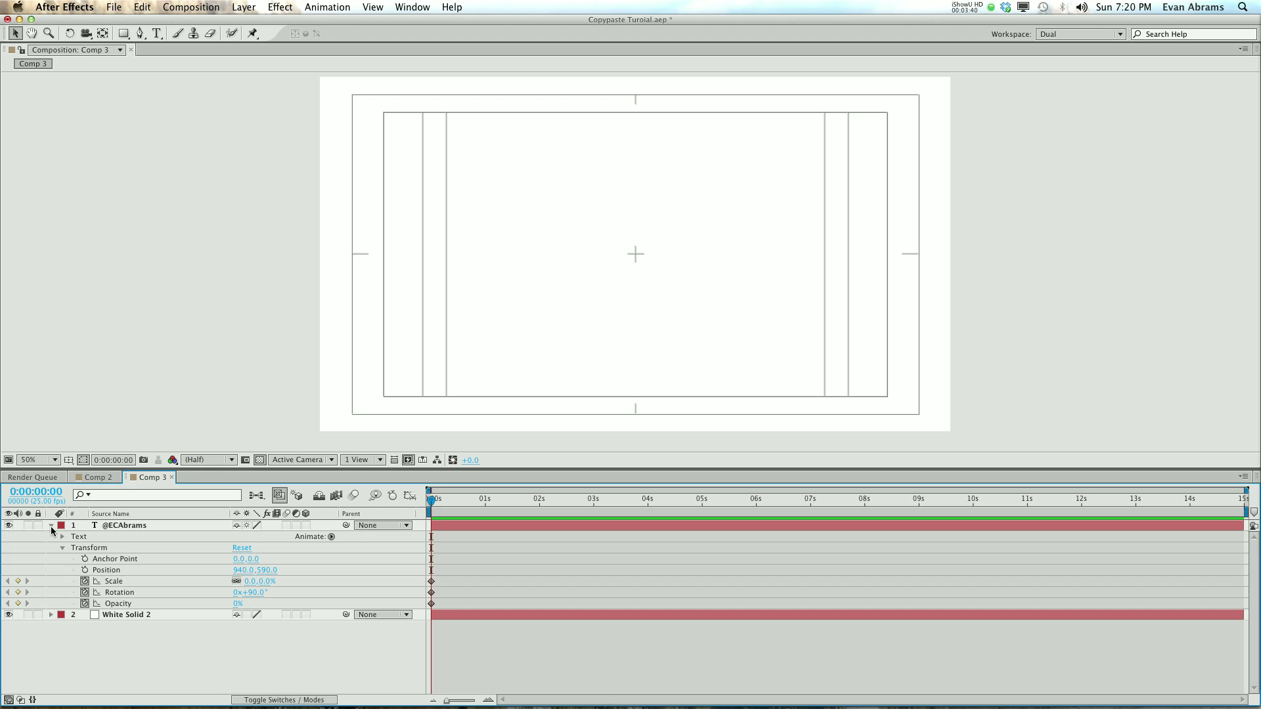
{"action": "left_click", "coordinate": [61, 547]}
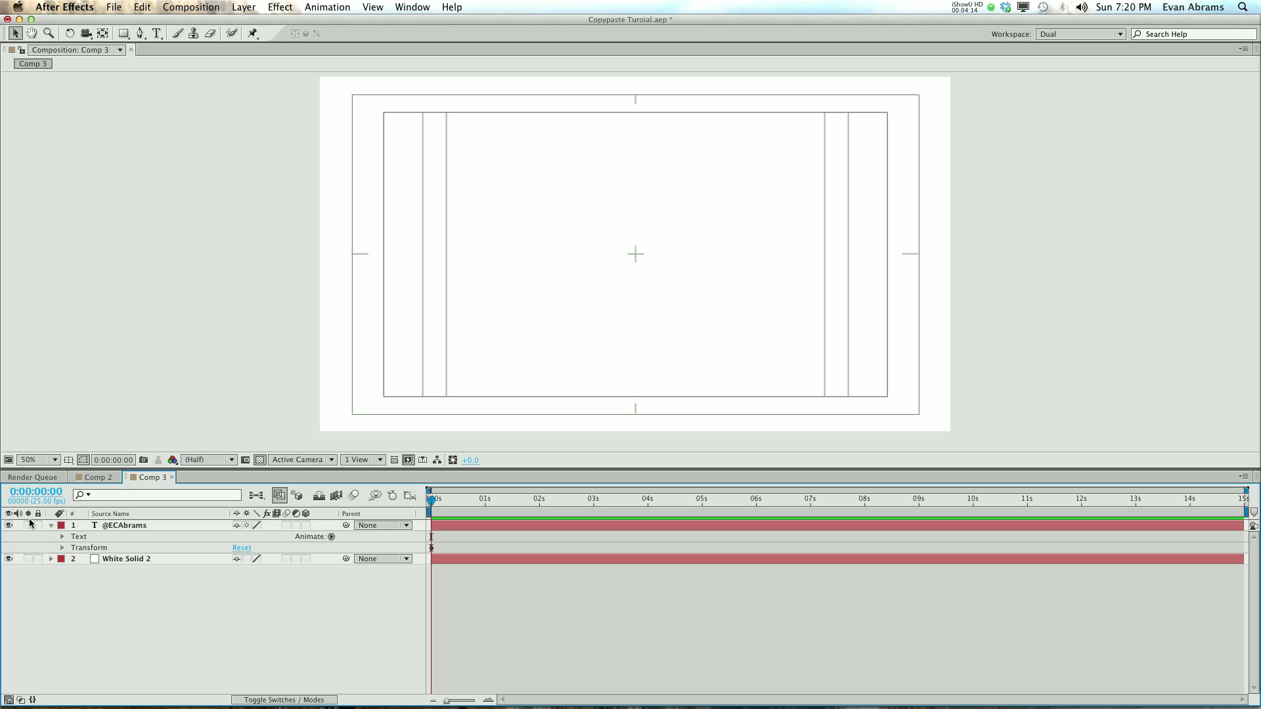
{"action": "left_click", "coordinate": [61, 538]}
{"action": "left_click", "coordinate": [61, 537]}
{"action": "left_click", "coordinate": [62, 549]}
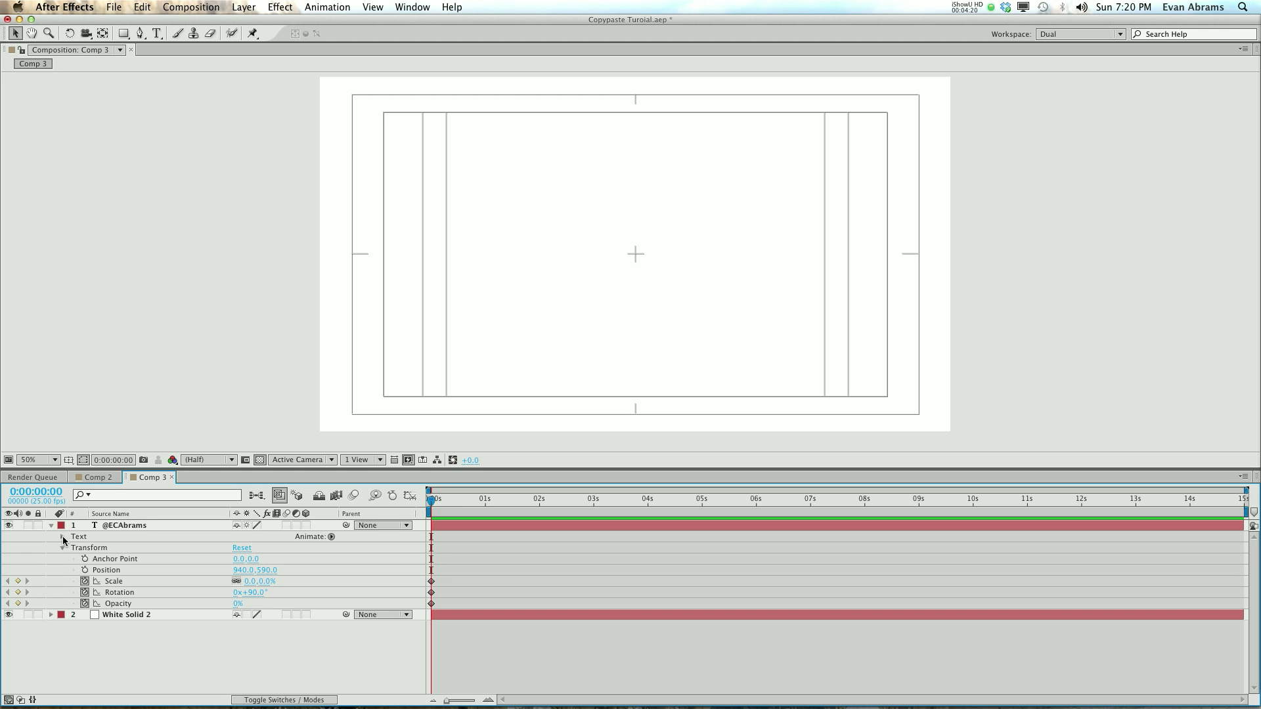
{"action": "left_click", "coordinate": [63, 538]}
{"action": "left_click", "coordinate": [52, 526]}
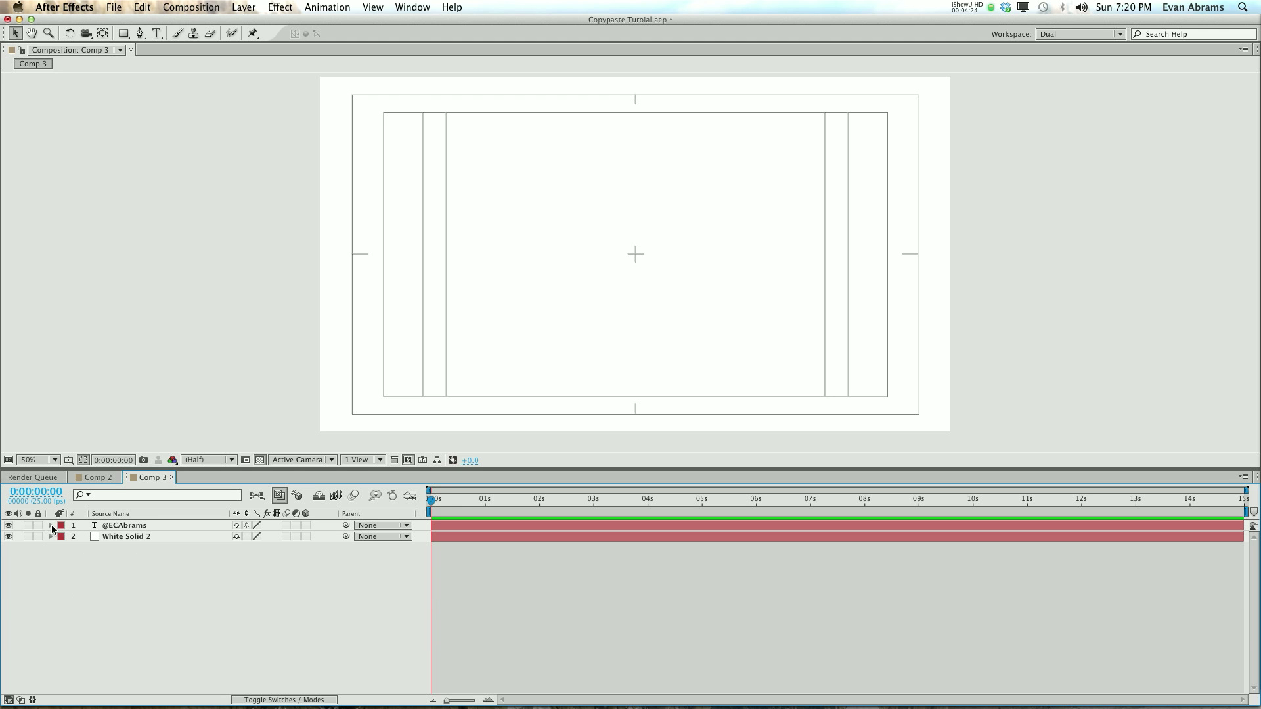
{"action": "left_click", "coordinate": [51, 526]}
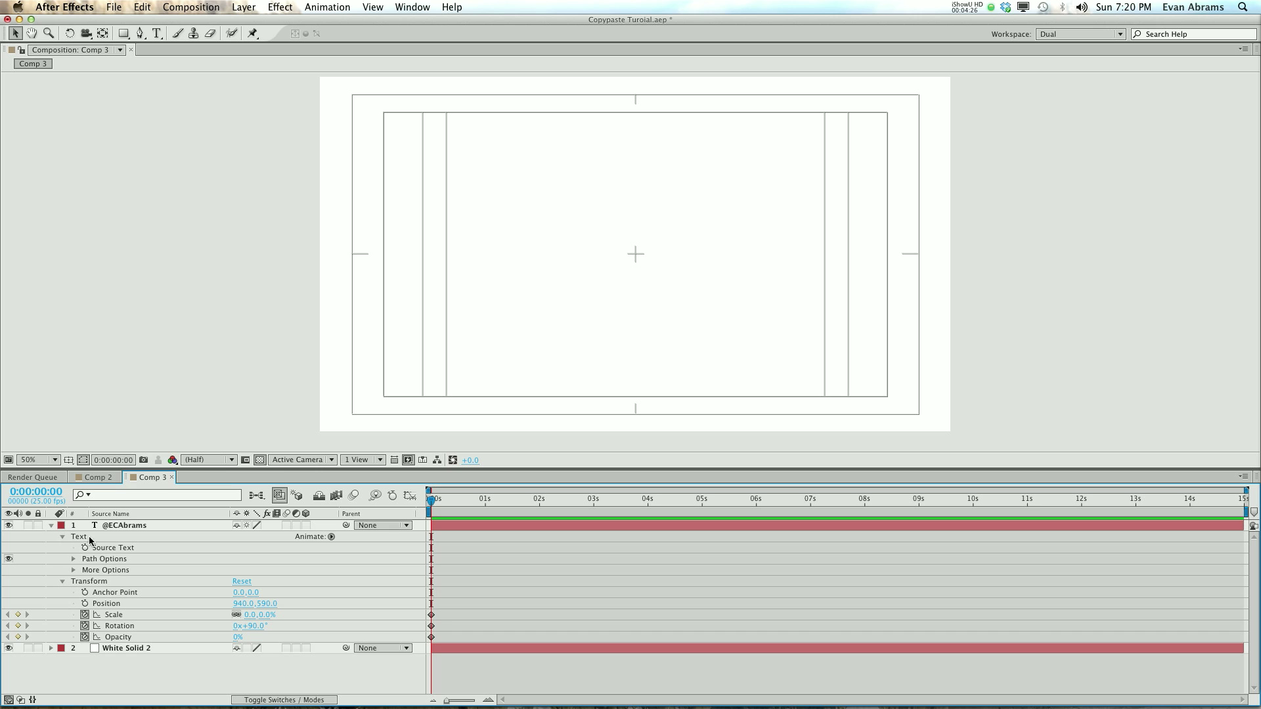
{"action": "left_click", "coordinate": [63, 536]}
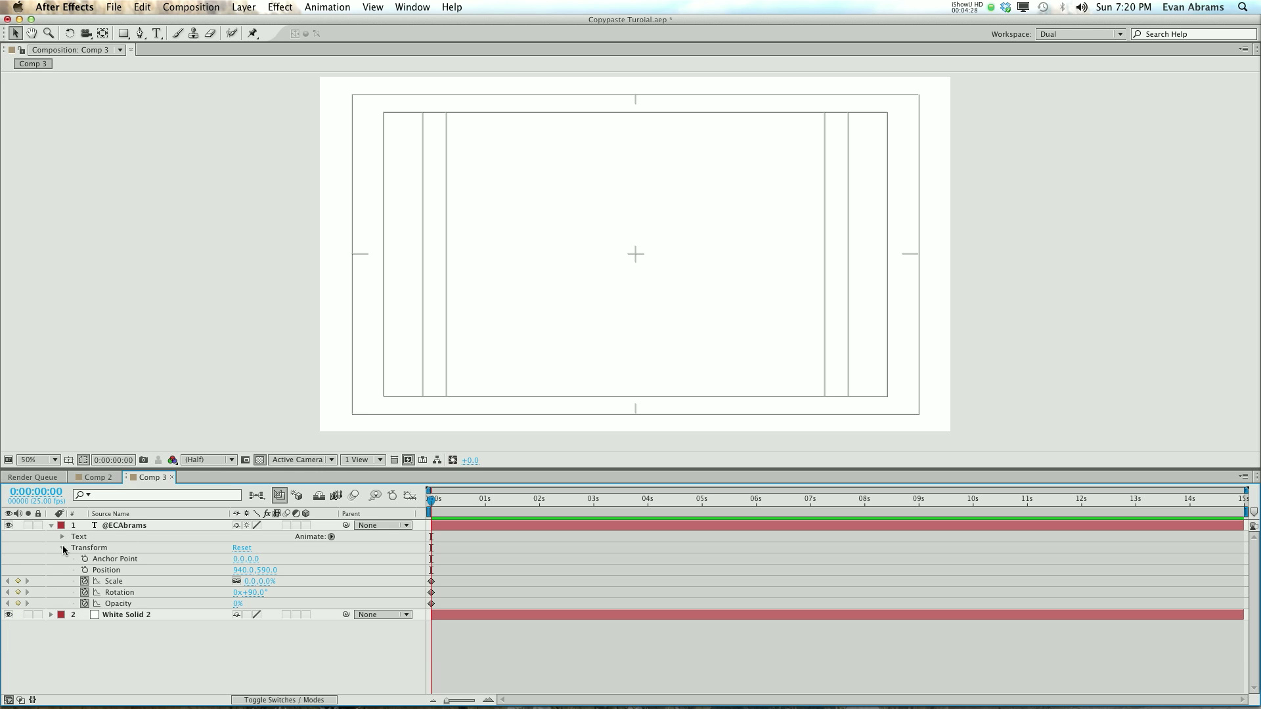
- Go through Anchor Point, Position, Scale, Rotation and Opacity, then select the layer
{"action": "left_click", "coordinate": [115, 560]}
{"action": "left_click", "coordinate": [113, 570]}
{"action": "left_click", "coordinate": [113, 582]}
{"action": "left_click", "coordinate": [112, 593]}
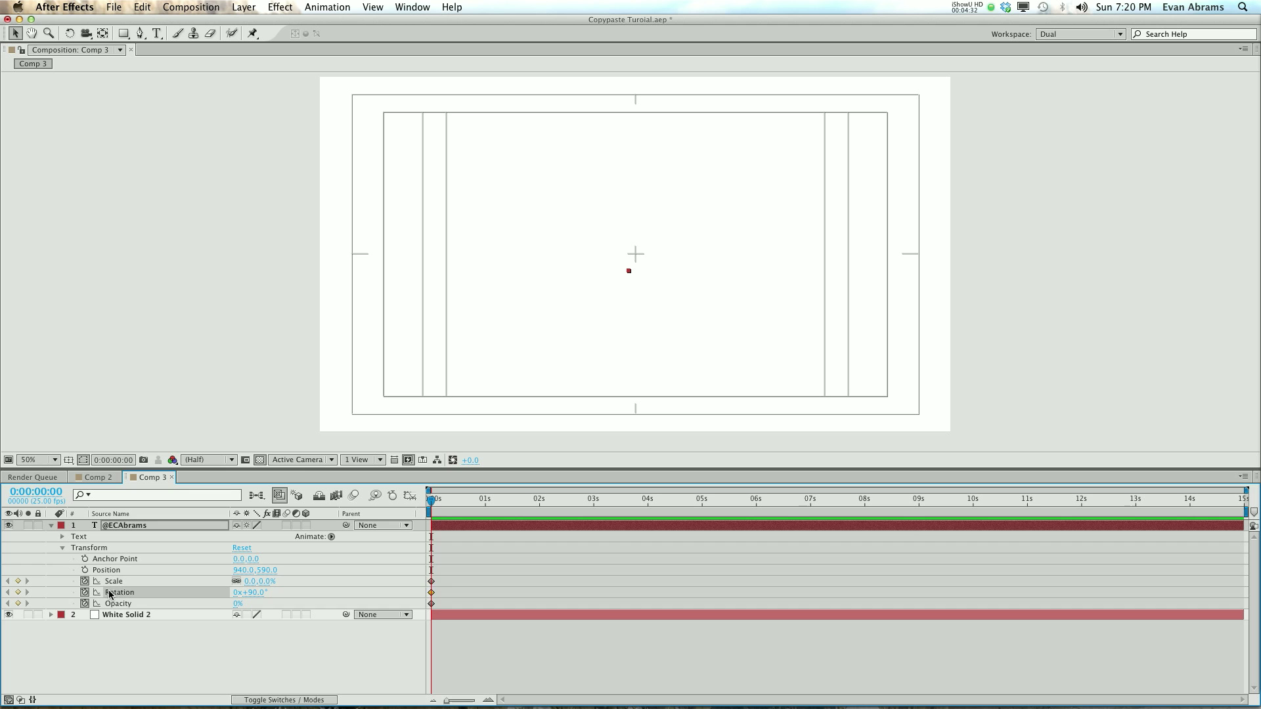
{"action": "left_click", "coordinate": [111, 603]}
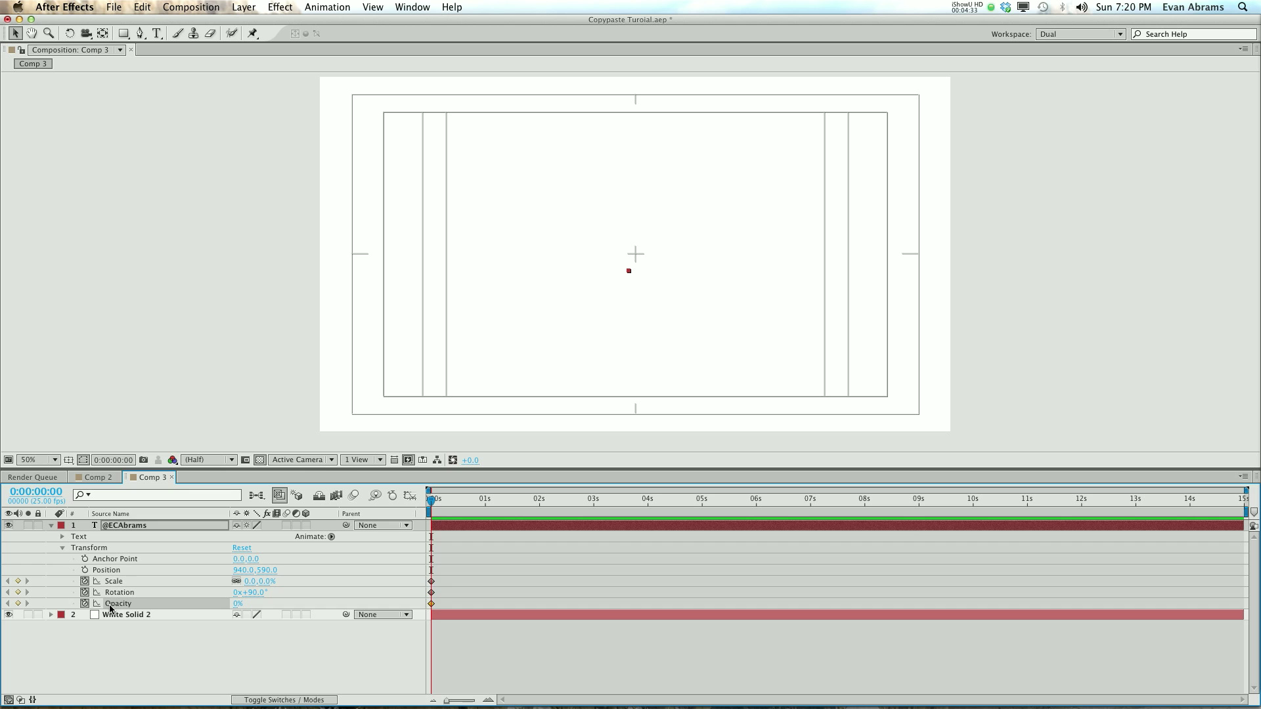
{"action": "left_click", "coordinate": [127, 526]}
- Show Scale, Rotation and Opacity with S, Shift+R, Shift+T, then UU for all modified properties
{"action": "key", "text": "s"}
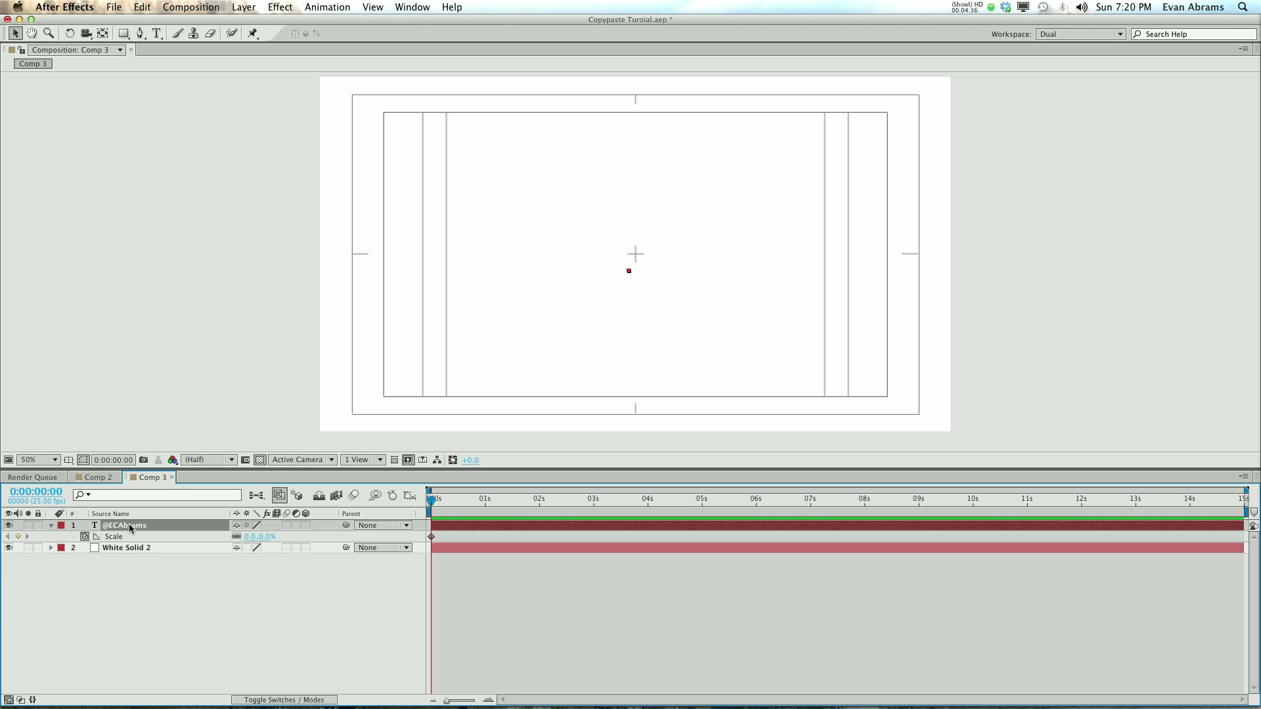
{"action": "key", "text": "shift+r"}
{"action": "key", "text": "shift+t"}
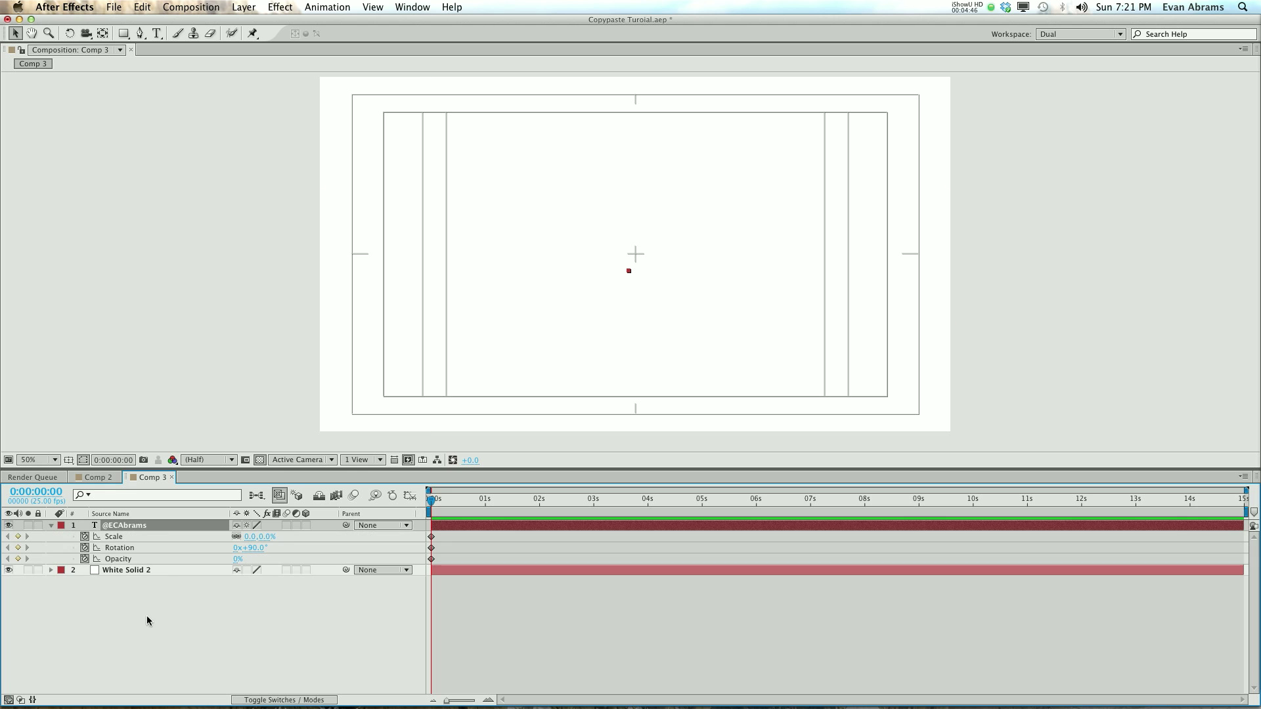
{"action": "key", "text": "u"}
{"action": "key", "text": "u"}
{"action": "key", "text": "u"}
{"action": "key", "text": "u"}
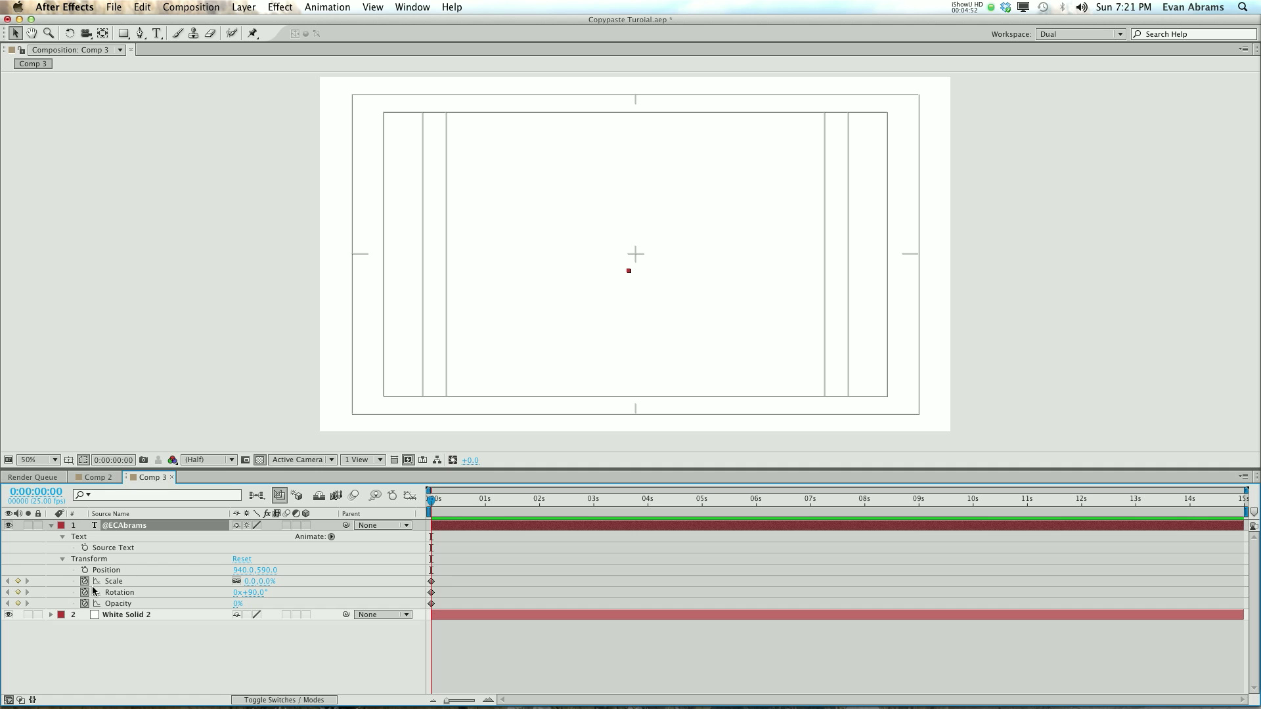
{"action": "left_click", "coordinate": [174, 642]}
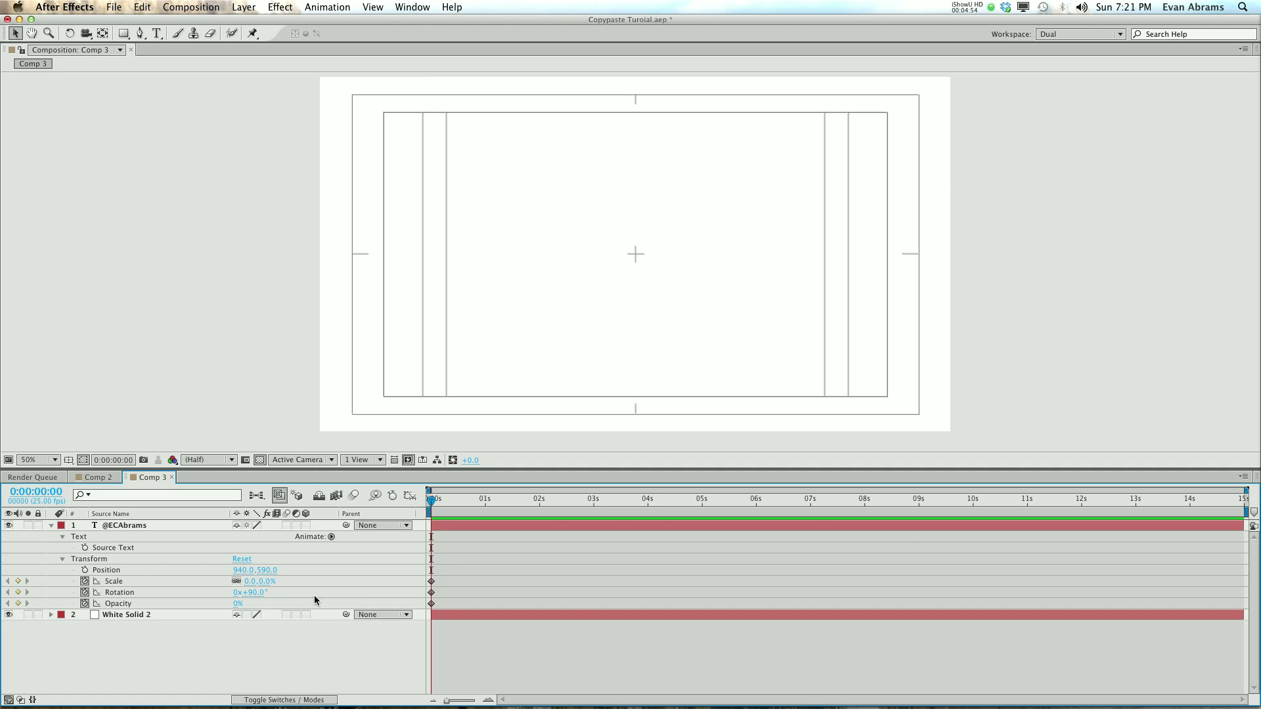
{"action": "left_click", "coordinate": [116, 527]}
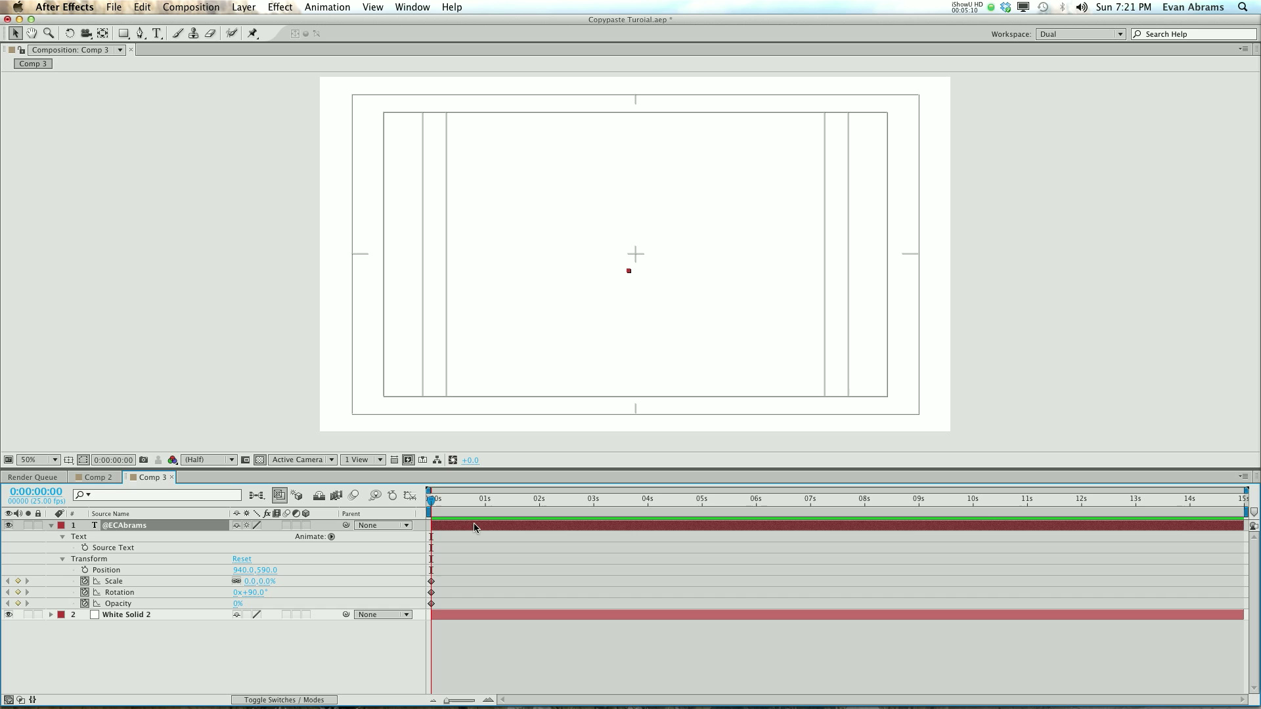
{"action": "key", "text": "shift+Page_Down"}
{"action": "key", "text": "shift+Page_Down"}
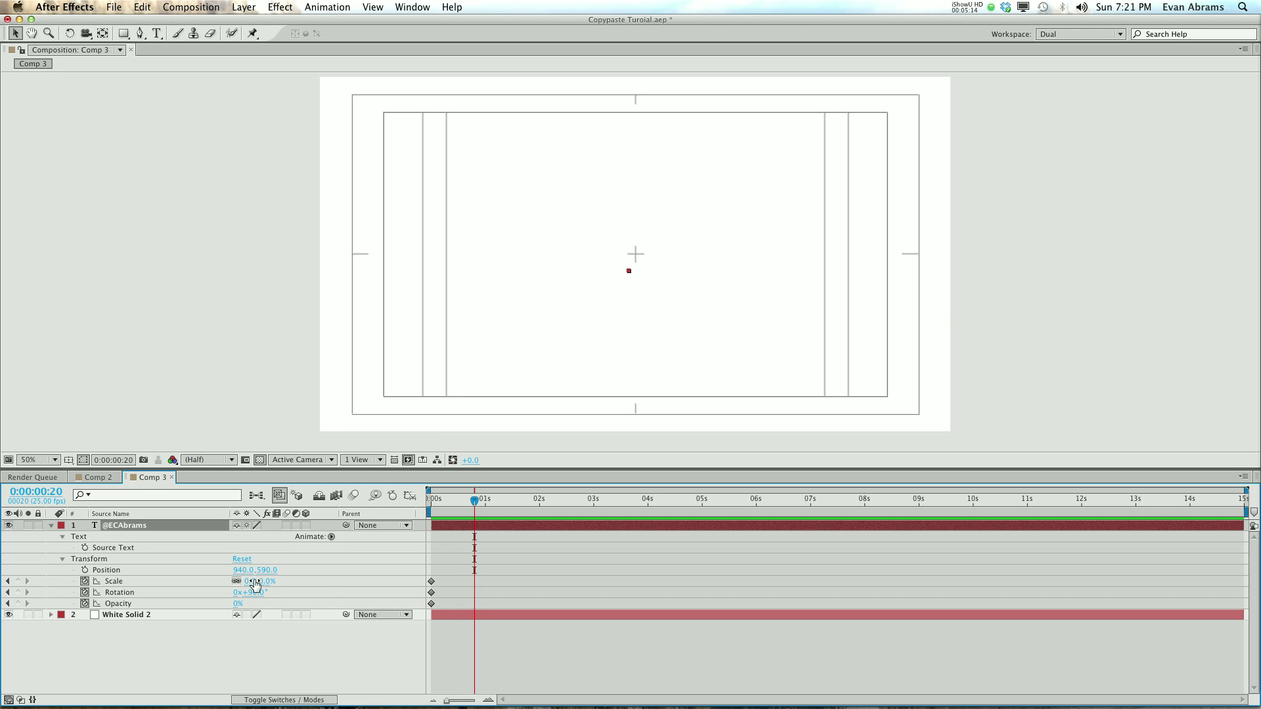
{"action": "left_click_drag", "start_coordinate": [255, 583], "coordinate": [371, 576]}
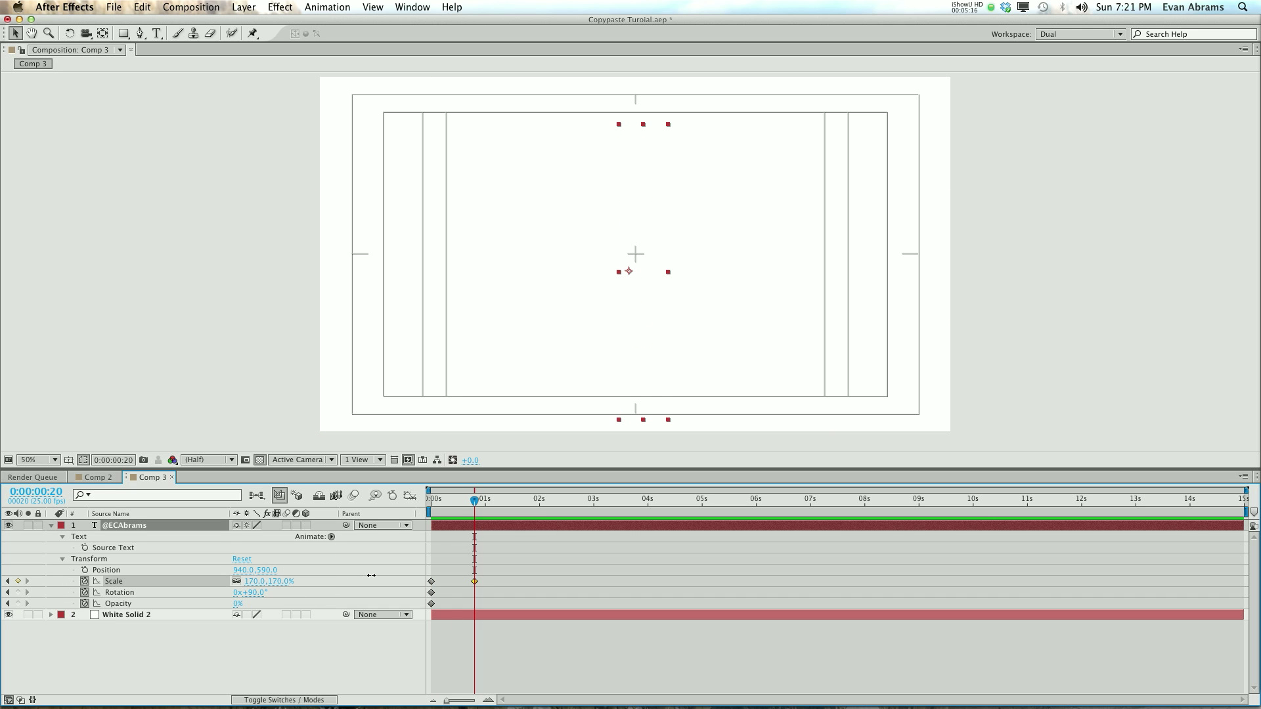
{"action": "left_click", "coordinate": [256, 581]}
{"action": "type", "text": "200"}
{"action": "key", "text": "Return"}
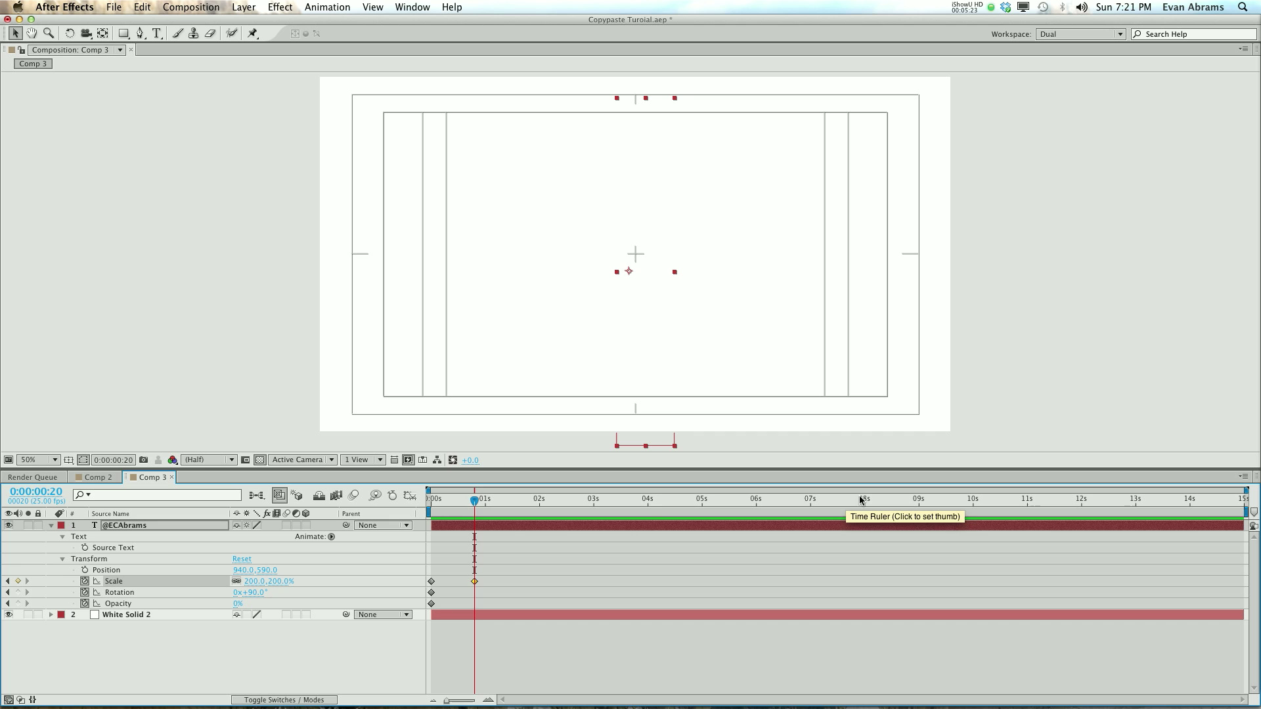
{"action": "type", "text": "0"}
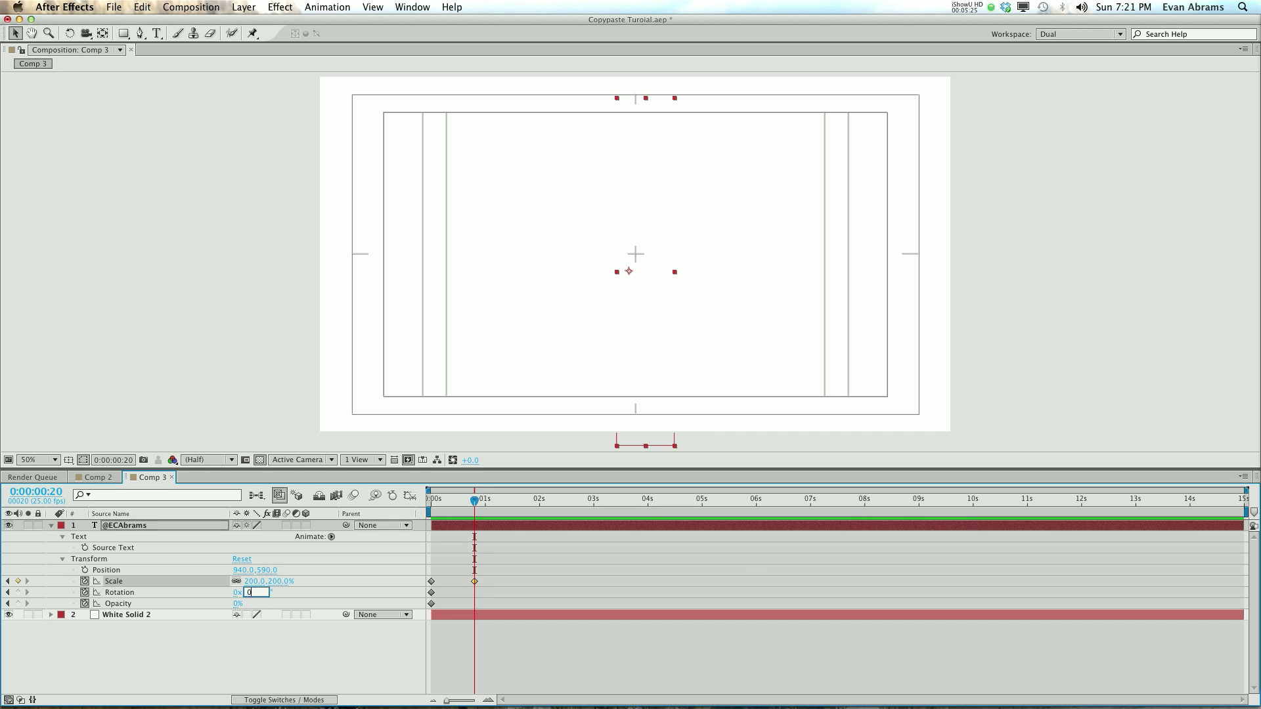
{"action": "key", "text": "Return"}
{"action": "left_click", "coordinate": [237, 604]}
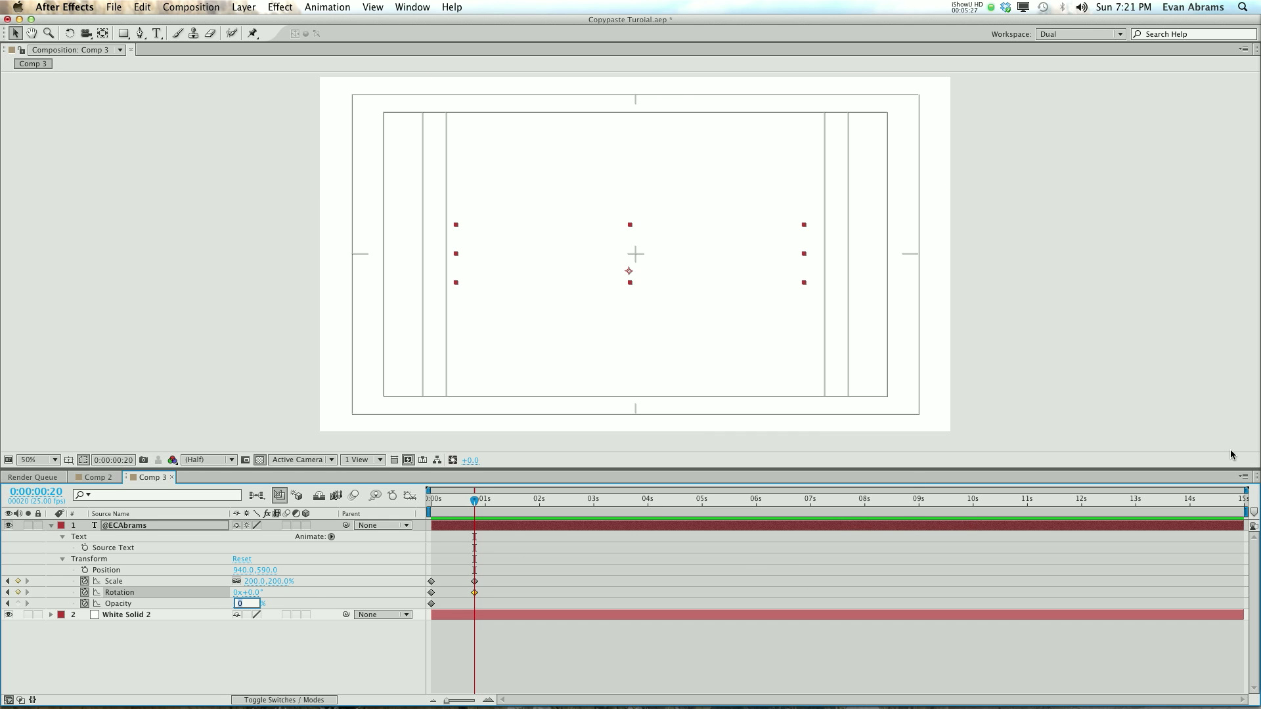
{"action": "type", "text": "100"}
{"action": "key", "text": "Return"}
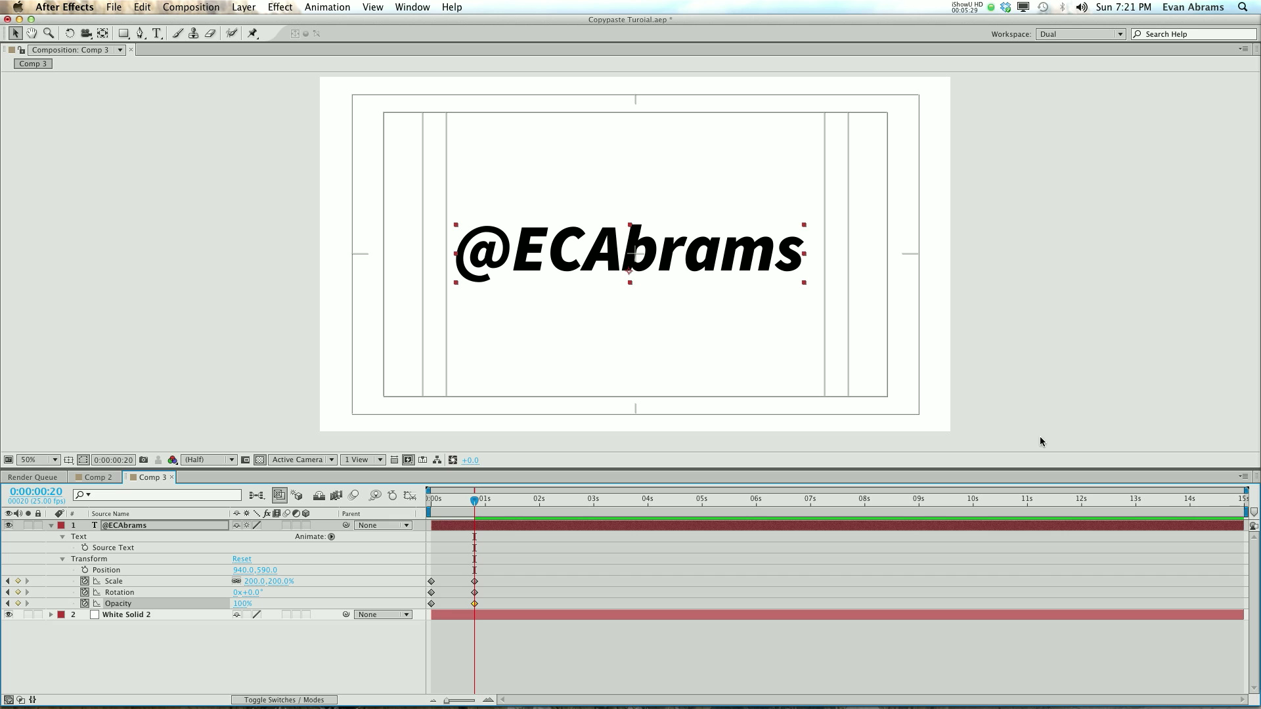
{"action": "key", "text": "Page_Up"}
{"action": "key", "text": "Page_Up"}
{"action": "key", "text": "Page_Up"}
{"action": "key", "text": "Page_Up"}
{"action": "key", "text": "Page_Up"}
{"action": "key", "text": "Page_Up"}
{"action": "key", "text": "Page_Up"}
{"action": "key", "text": "Page_Up"}
{"action": "key", "text": "Page_Up"}
{"action": "key", "text": "Page_Up"}
{"action": "key", "text": "Page_Up"}
{"action": "key", "text": "Page_Up"}
{"action": "key", "text": "Page_Up"}
{"action": "key", "text": "Page_Up"}
{"action": "key", "text": "Page_Up"}
{"action": "key", "text": "Page_Up"}
{"action": "key", "text": "Page_Up"}
{"action": "key", "text": "Page_Up"}
{"action": "key", "text": "Page_Up"}
{"action": "key", "text": "Page_Up"}
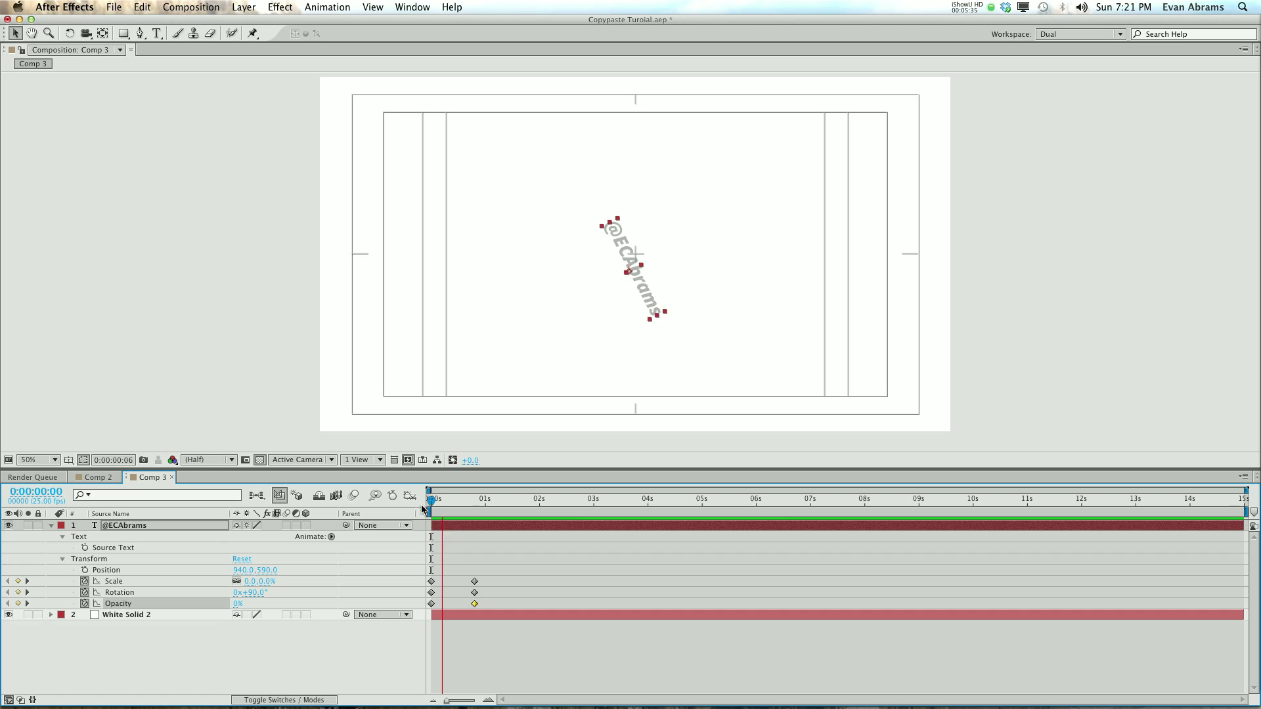
{"action": "left_click", "coordinate": [478, 514]}
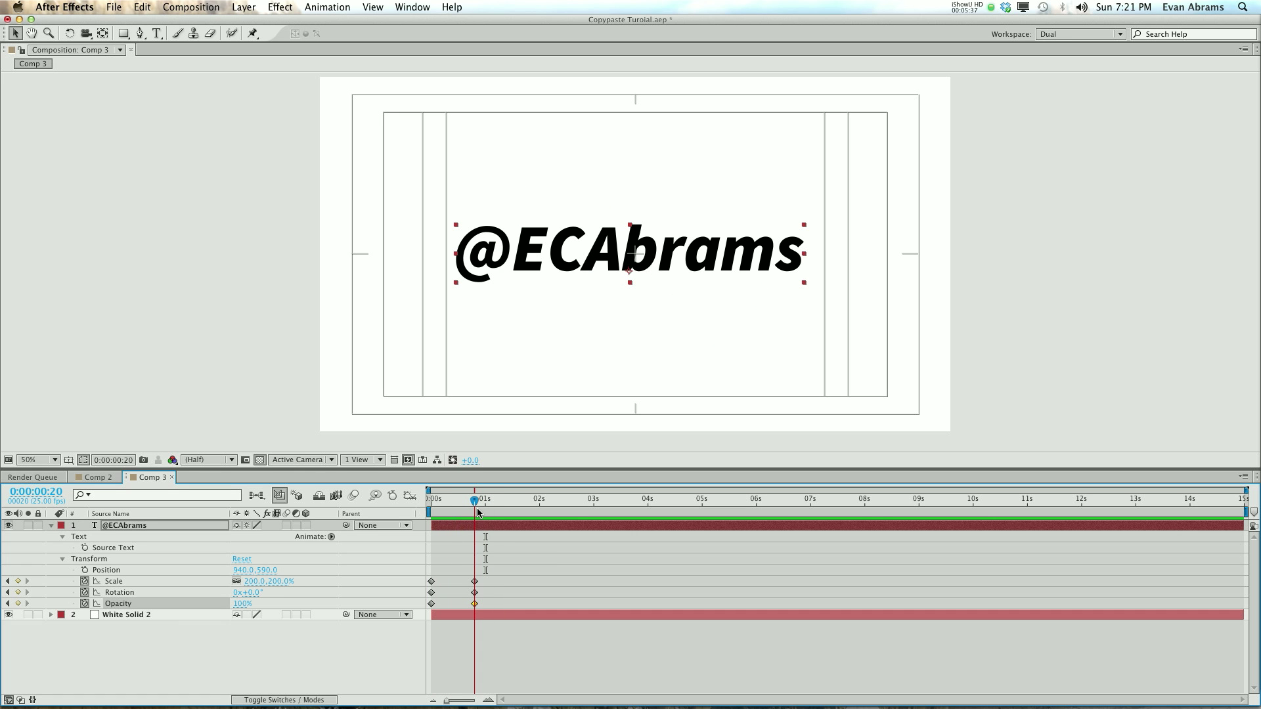
{"action": "left_click_drag", "start_coordinate": [502, 566], "coordinate": [428, 612]}
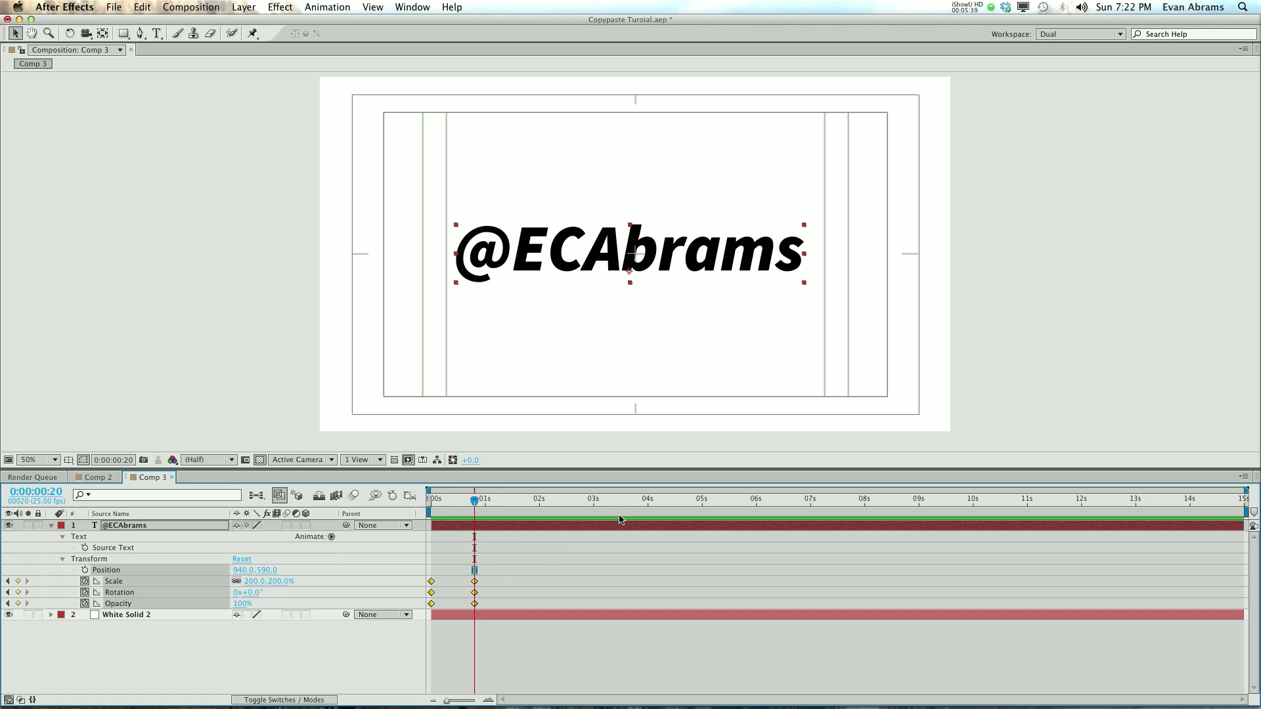
{"action": "key", "text": "F9"}
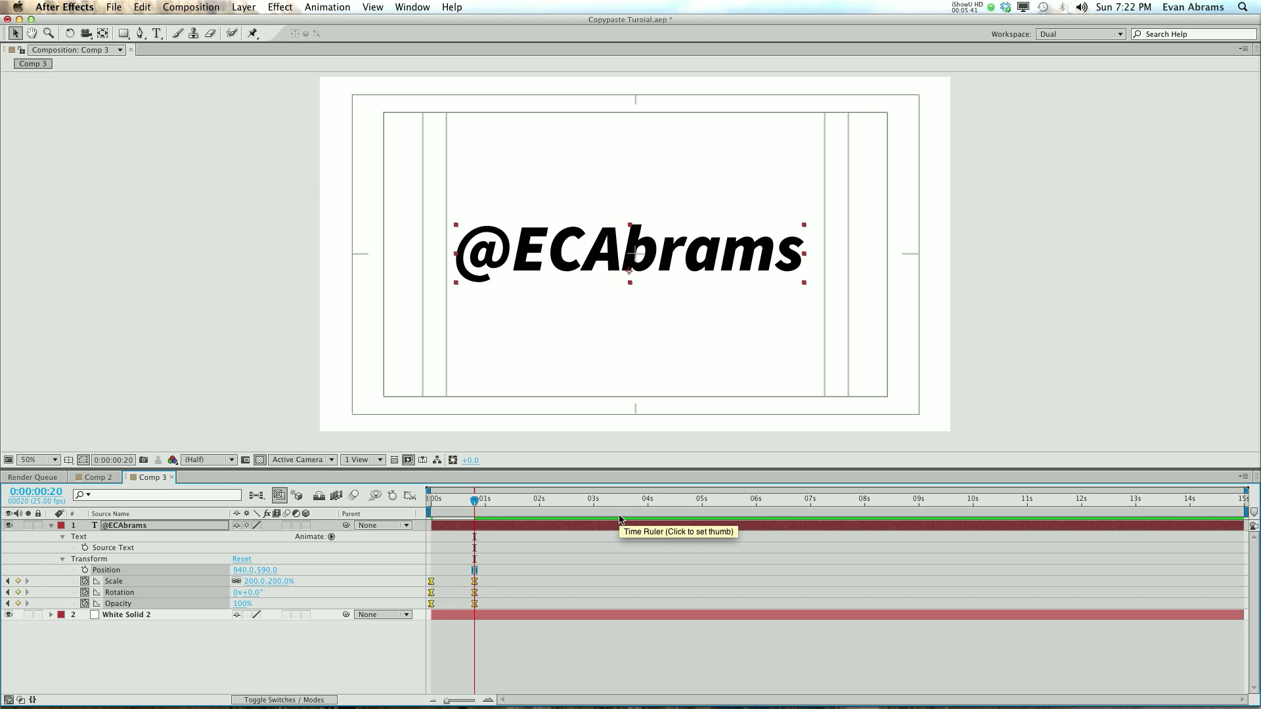
{"action": "left_click", "coordinate": [502, 641]}
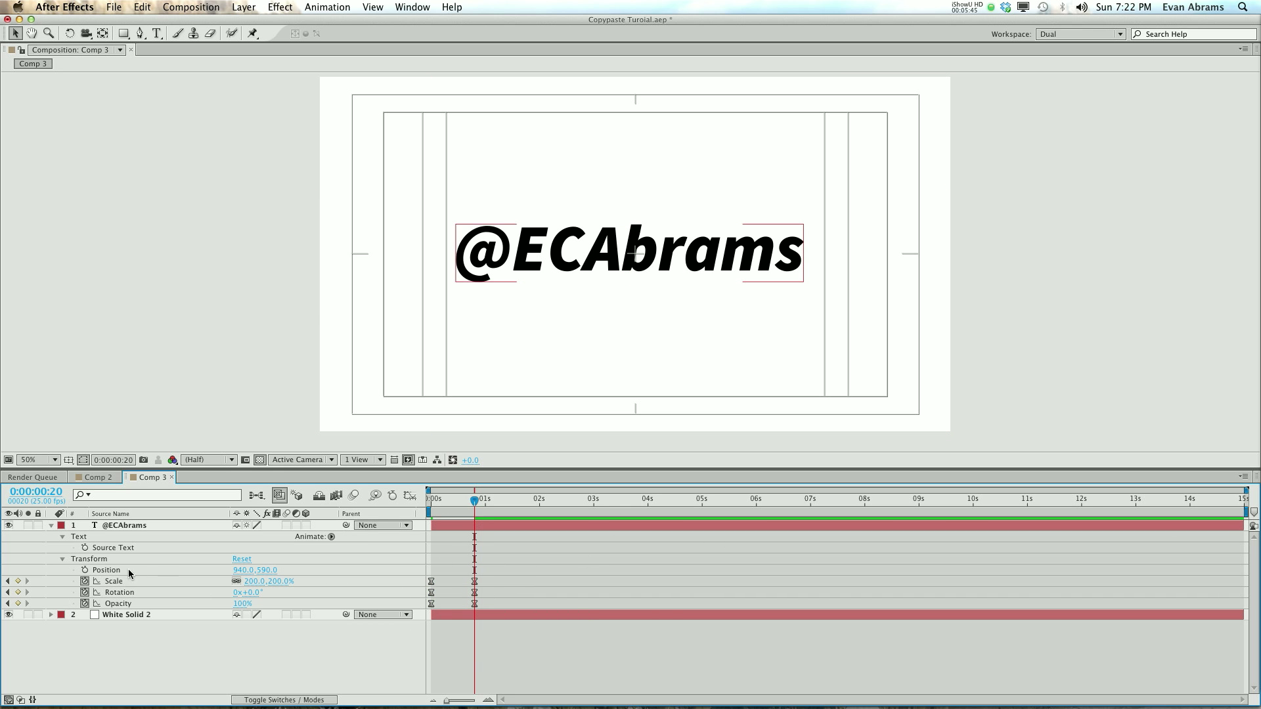
- In the Graph Editor, lengthen the final Scale keyframe's ease so it settles gently
{"action": "left_click", "coordinate": [407, 501]}
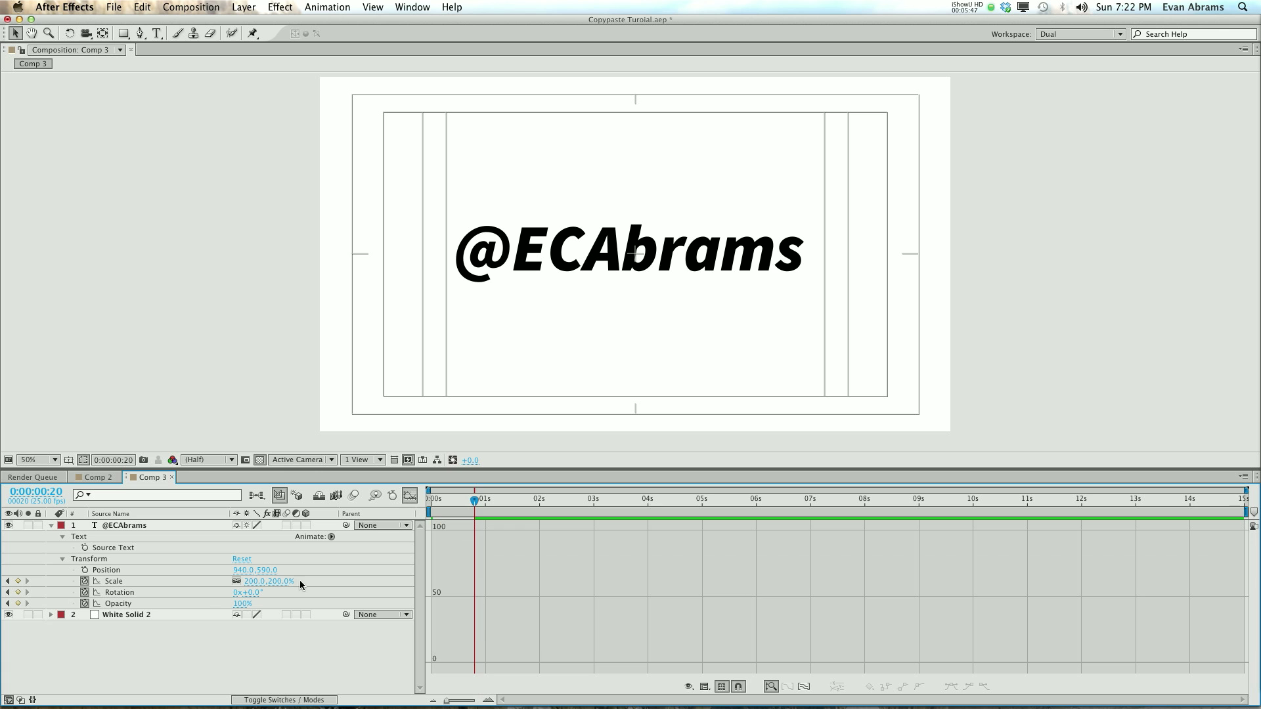
{"action": "left_click", "coordinate": [124, 583]}
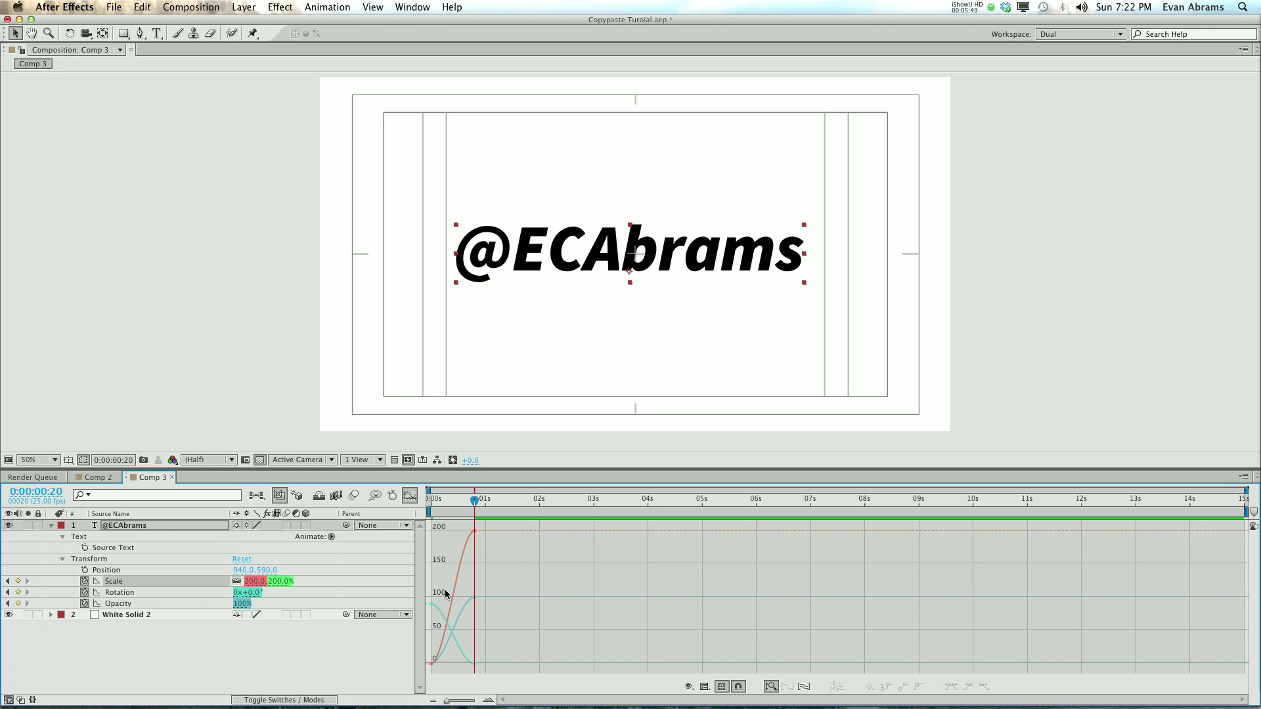
{"action": "key", "text": "="}
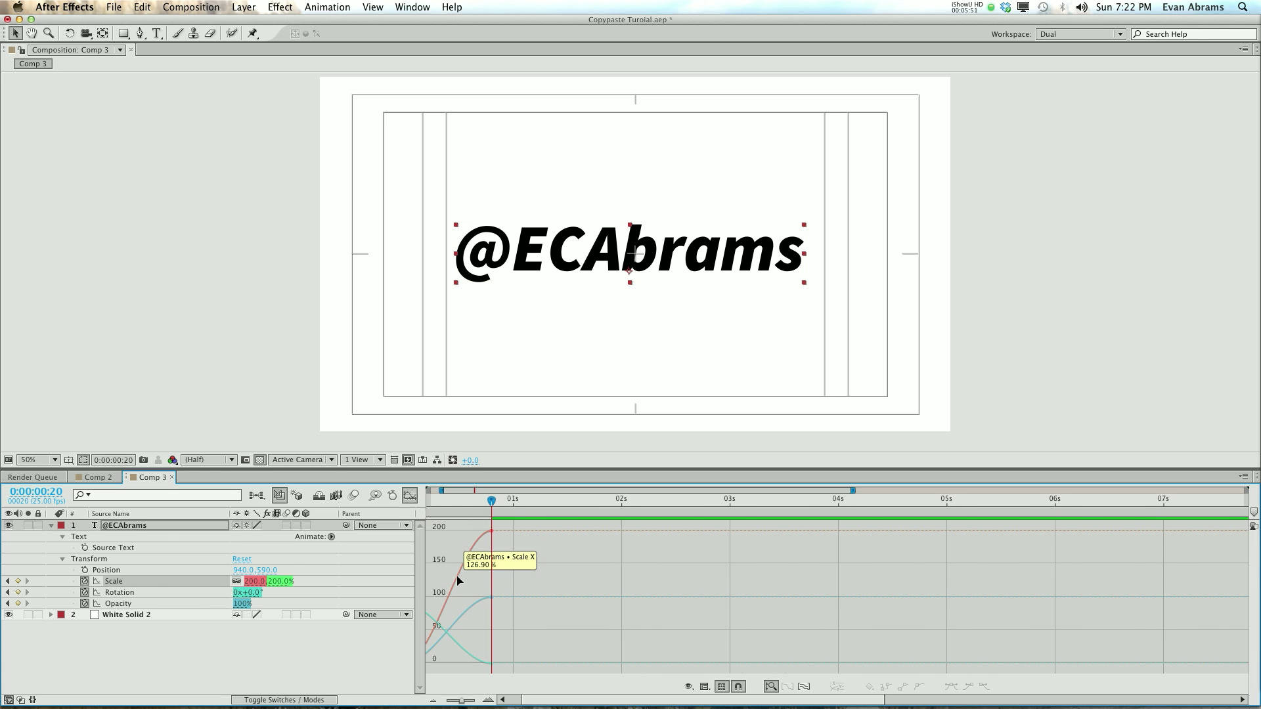
{"action": "left_click_drag", "start_coordinate": [545, 701], "coordinate": [519, 701]}
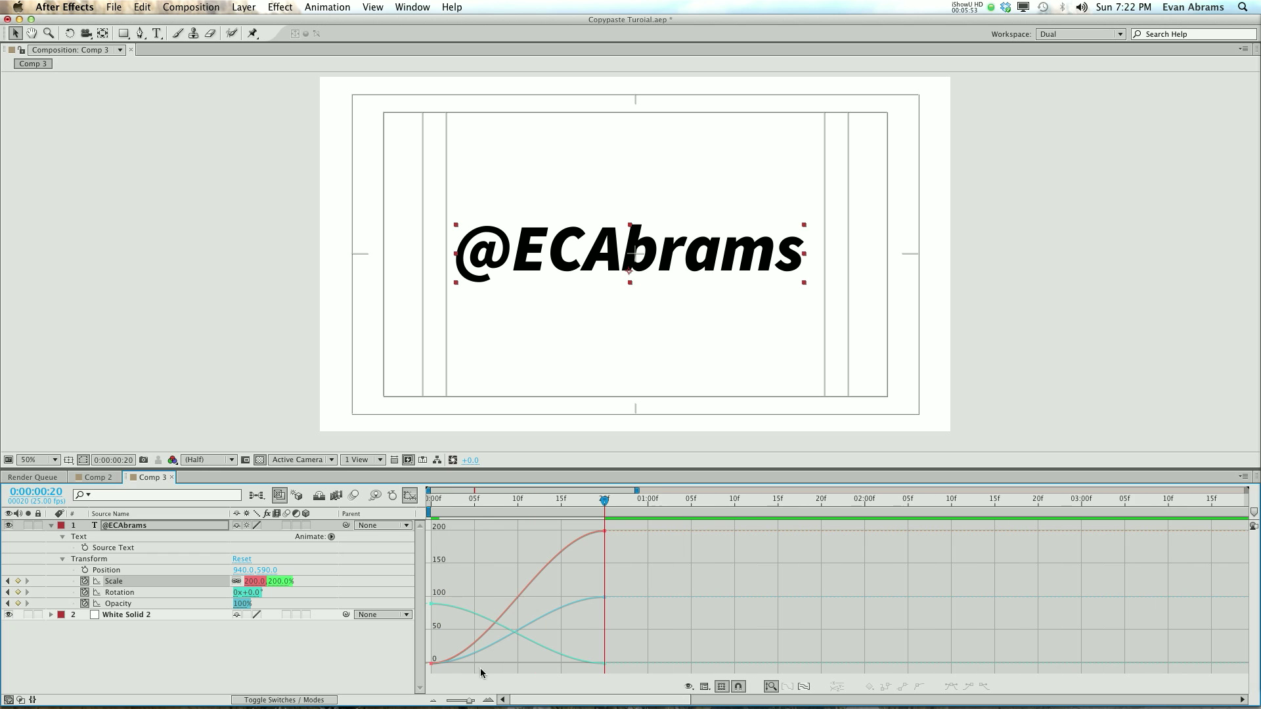
{"action": "left_click", "coordinate": [603, 532]}
{"action": "left_click_drag", "start_coordinate": [545, 532], "coordinate": [430, 531]}
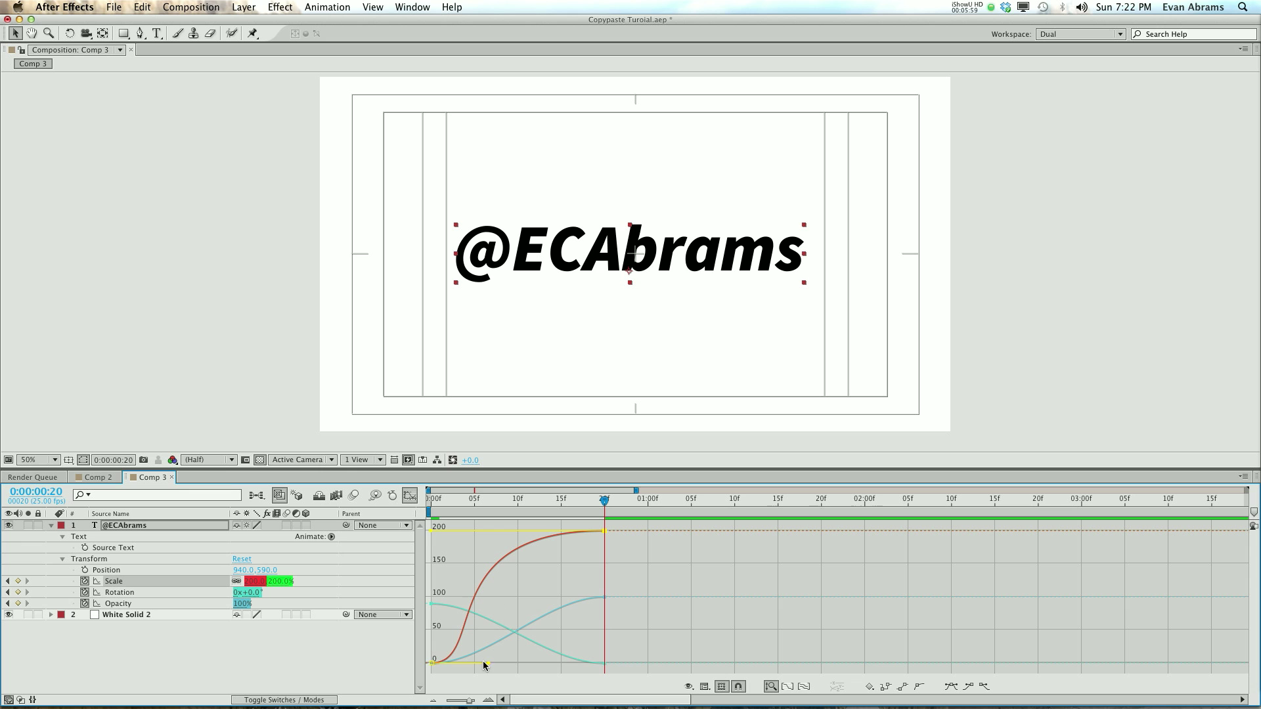
- Lengthen the Opacity and Rotation eases at 20 frames, preview, then raise the anchor point
{"action": "double_click", "coordinate": [556, 653]}
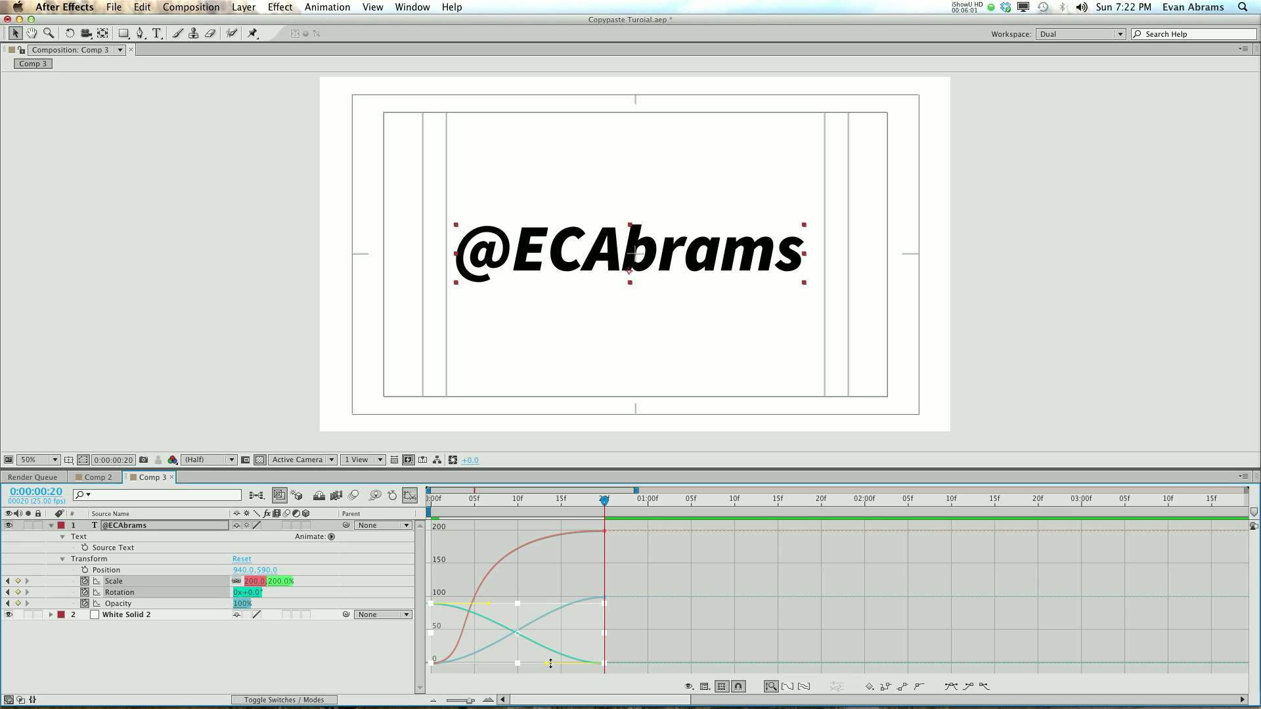
{"action": "left_click_drag", "start_coordinate": [547, 663], "coordinate": [345, 671]}
{"action": "left_click_drag", "start_coordinate": [433, 668], "coordinate": [431, 662]}
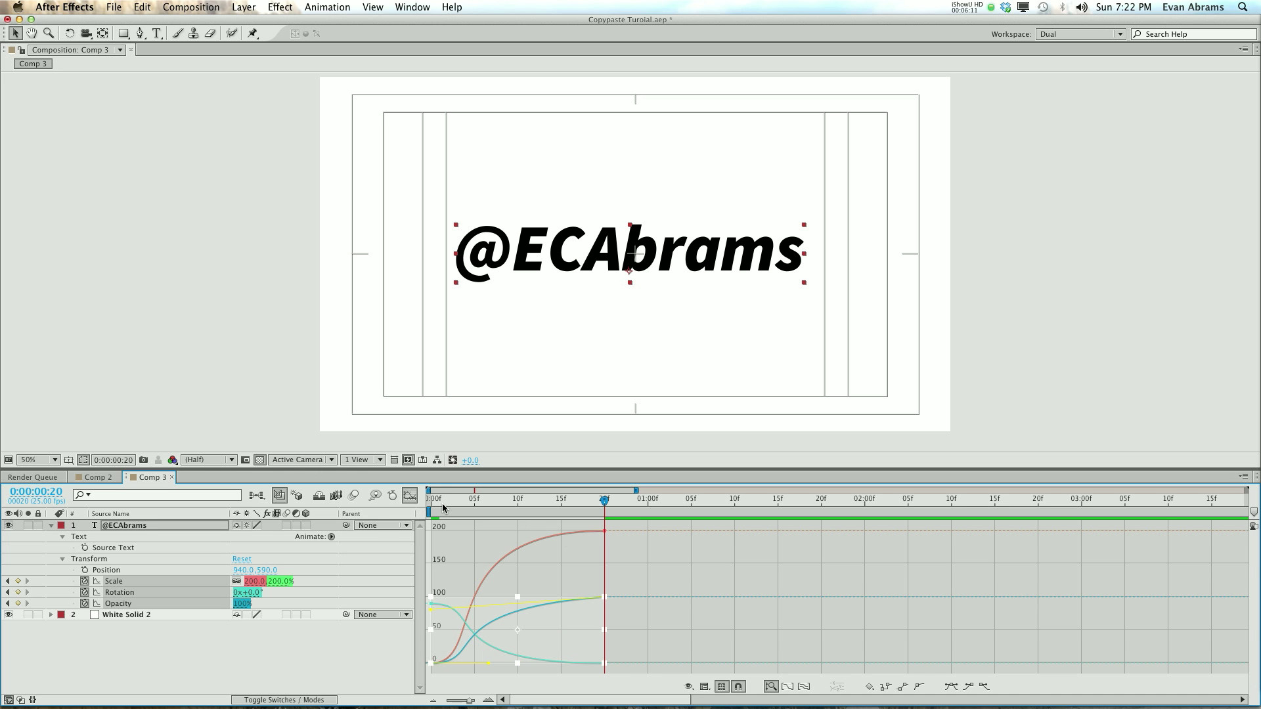
{"action": "key", "text": "KP_0"}
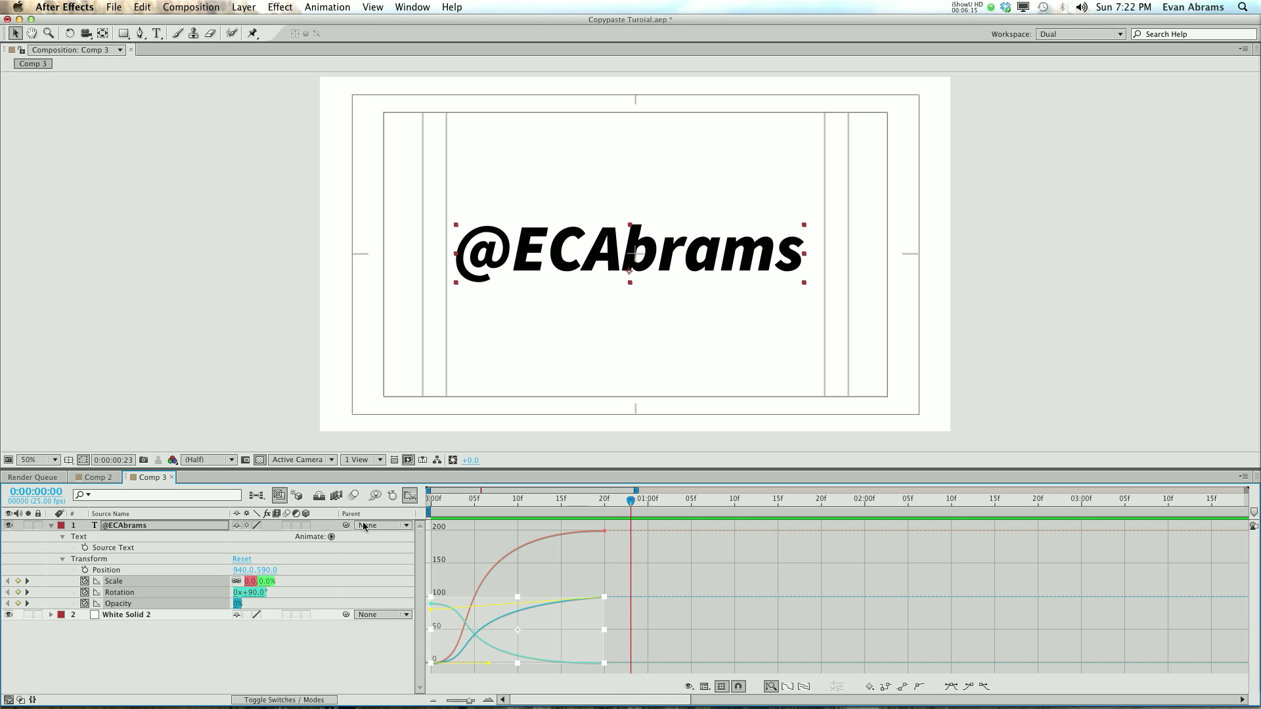
{"action": "key", "text": "space"}
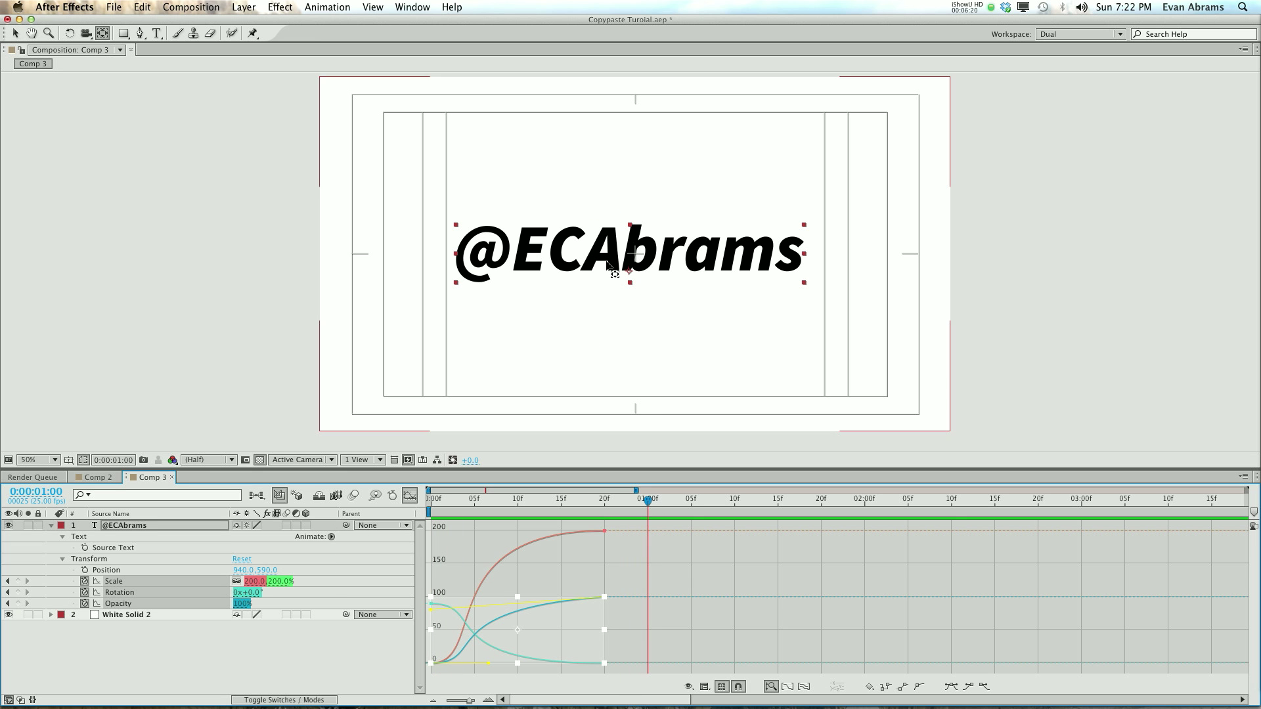
{"action": "left_click_drag", "start_coordinate": [629, 272], "coordinate": [630, 253]}
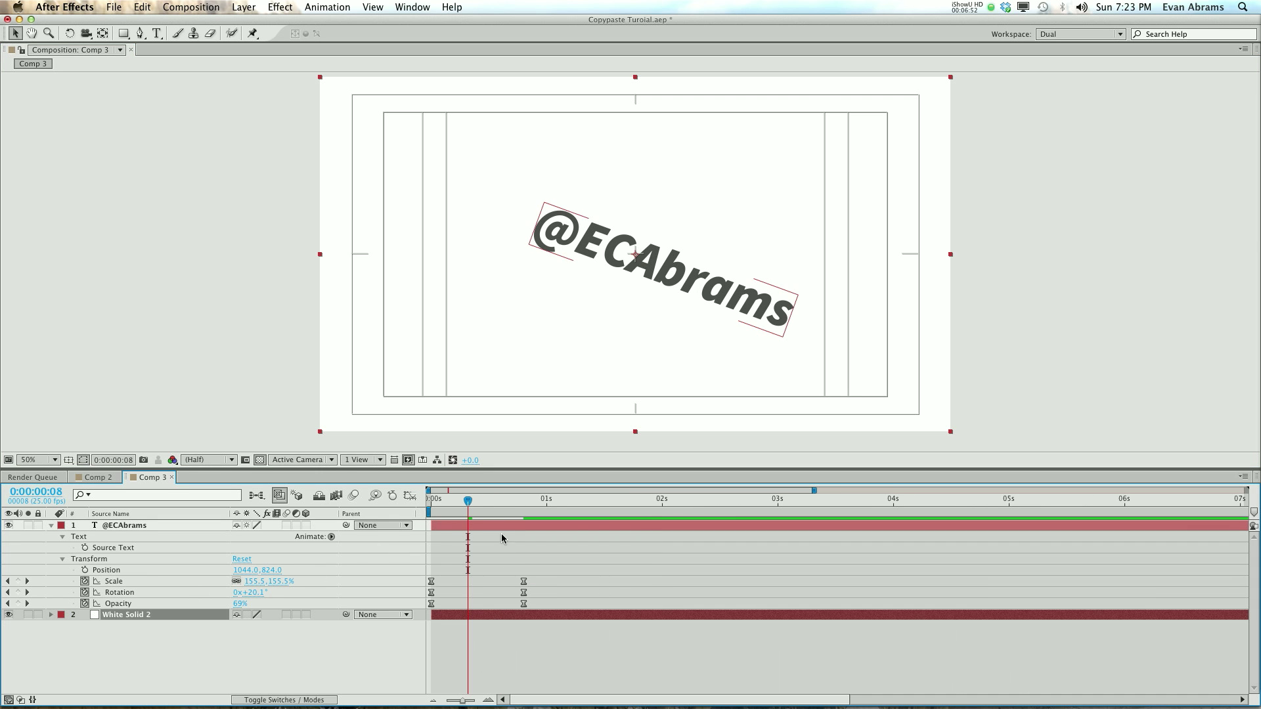
{"action": "left_click_drag", "start_coordinate": [481, 505], "coordinate": [530, 505]}
{"action": "left_click", "coordinate": [544, 526]}
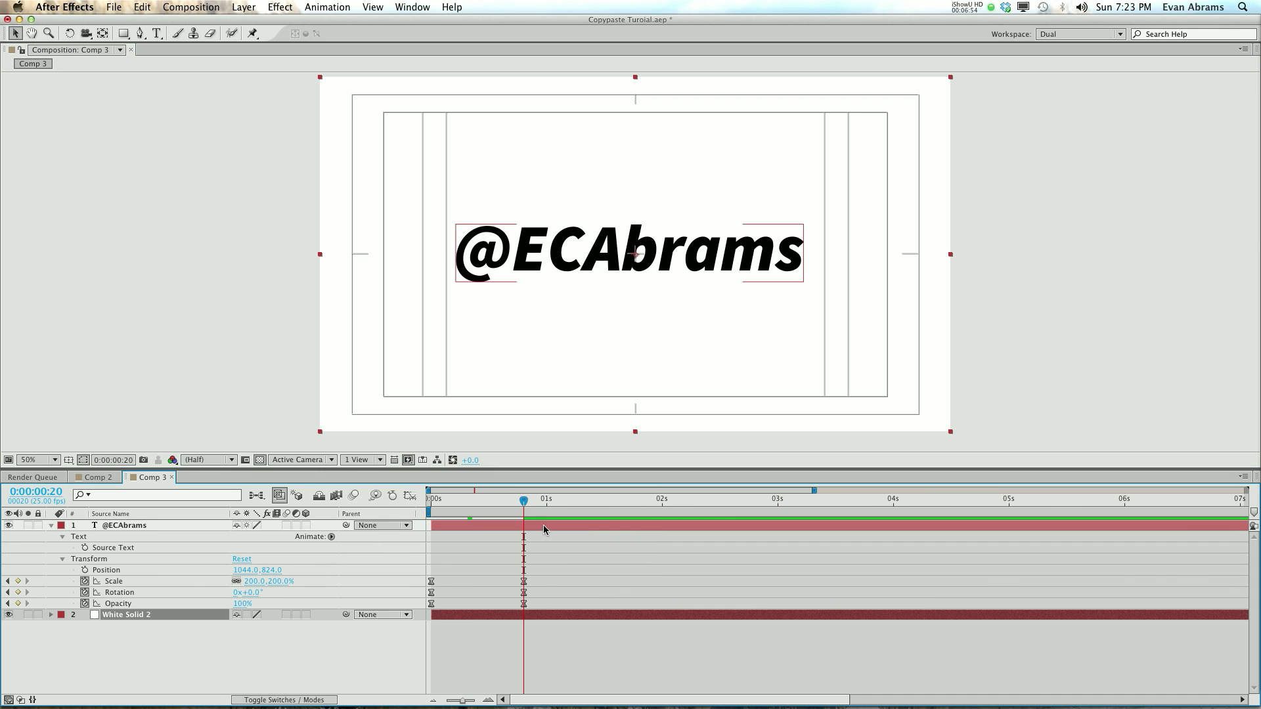
{"action": "left_click", "coordinate": [625, 355]}
{"action": "key", "text": "super+t"}
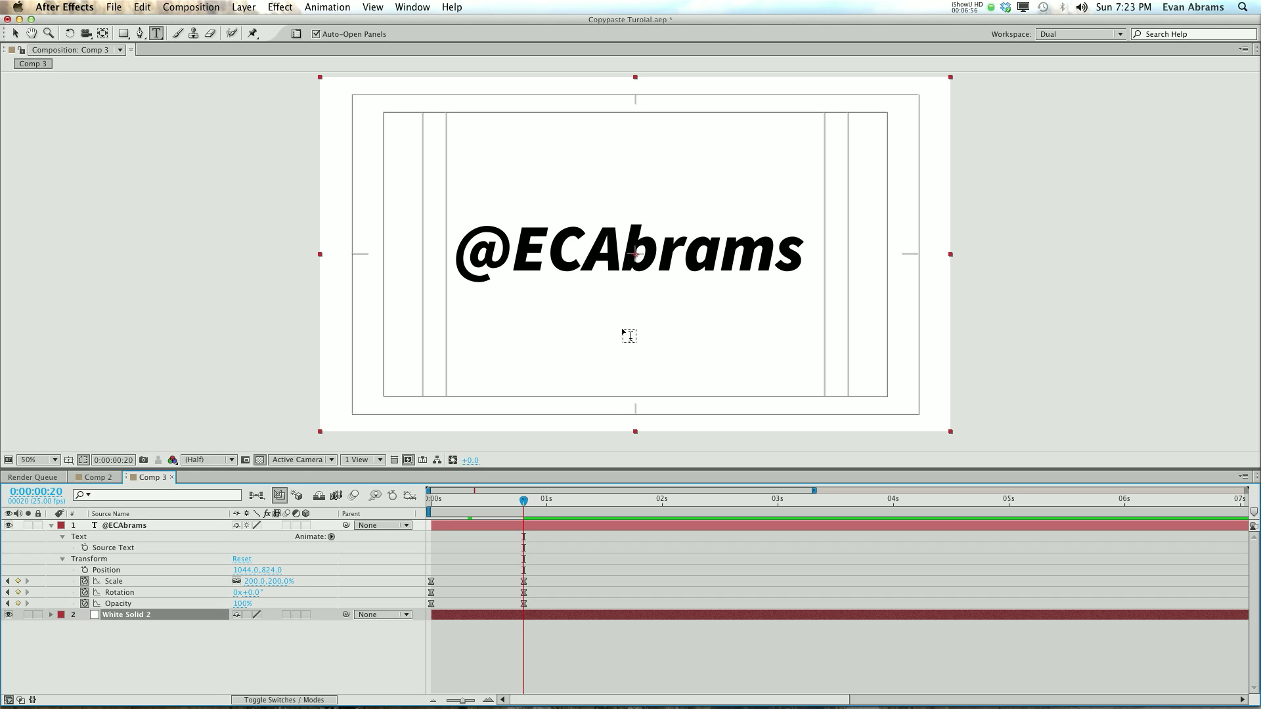
{"action": "left_click", "coordinate": [767, 301]}
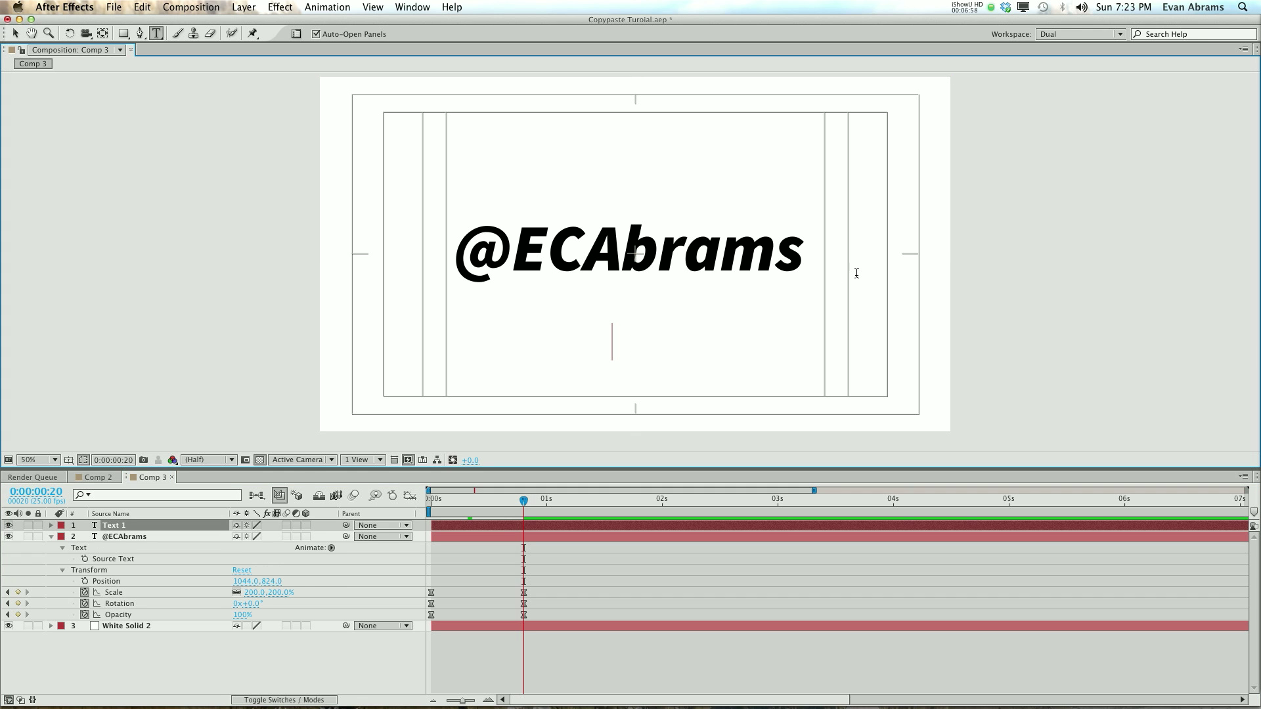
{"action": "type", "text": "Tweet me"}
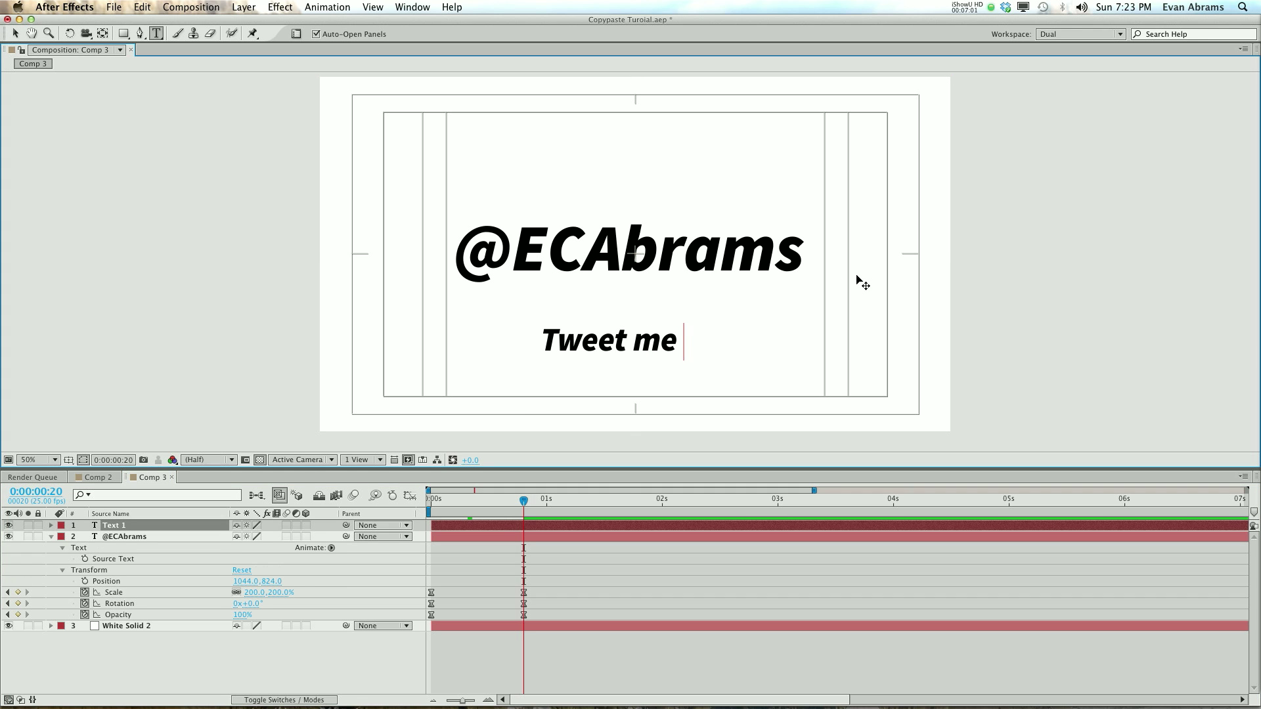
{"action": "key", "text": "BackSpace"}
{"action": "key", "text": "KP_Enter"}
{"action": "key", "text": "v"}
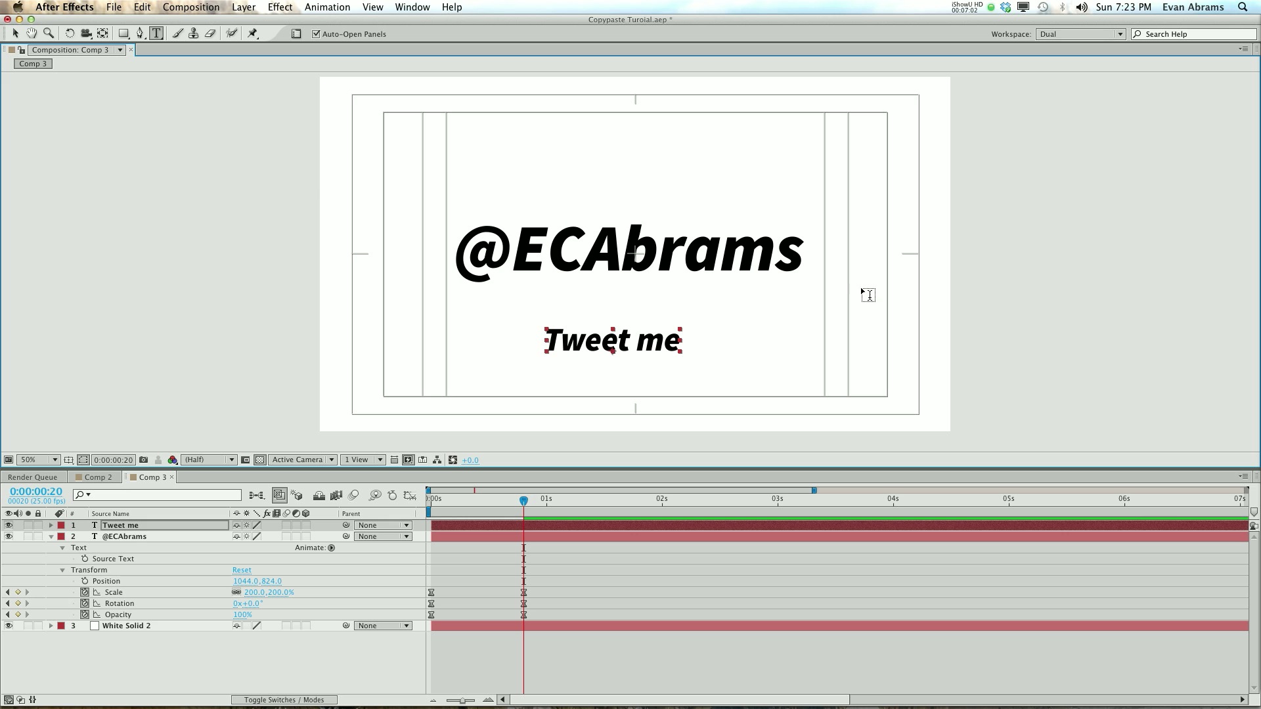
{"action": "left_click_drag", "start_coordinate": [614, 343], "coordinate": [650, 189]}
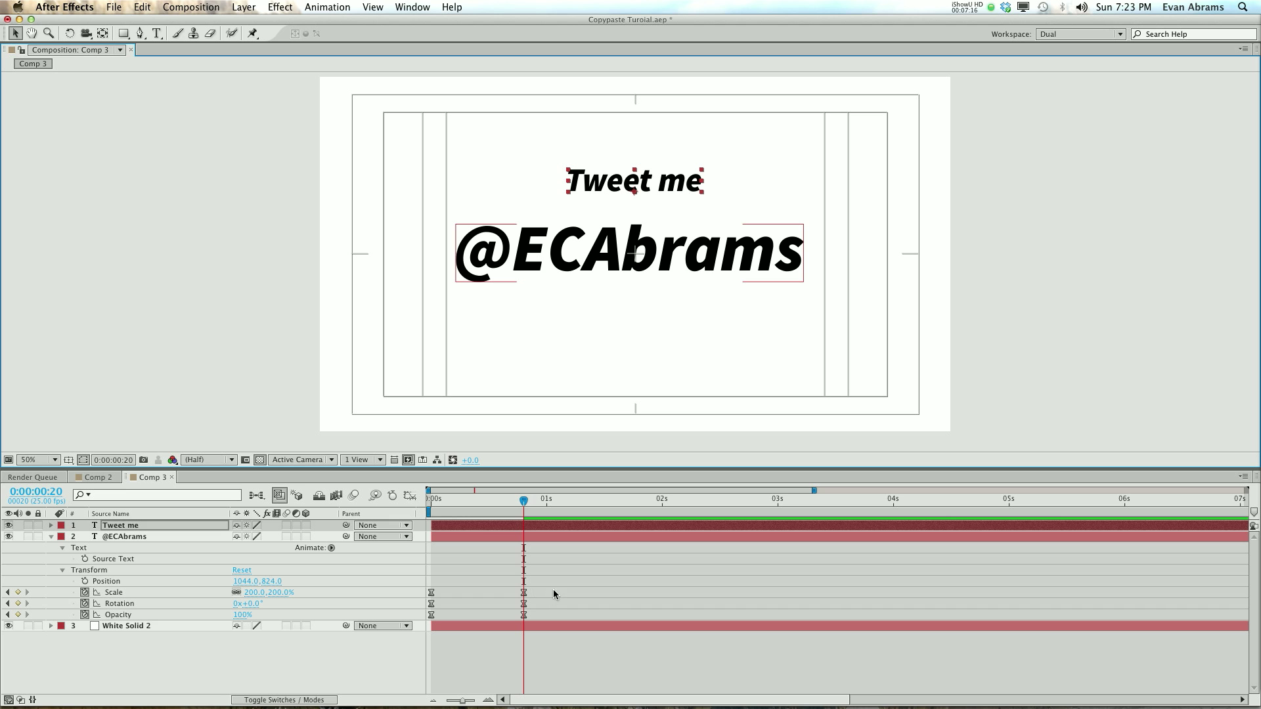
{"action": "left_click_drag", "start_coordinate": [566, 560], "coordinate": [425, 623]}
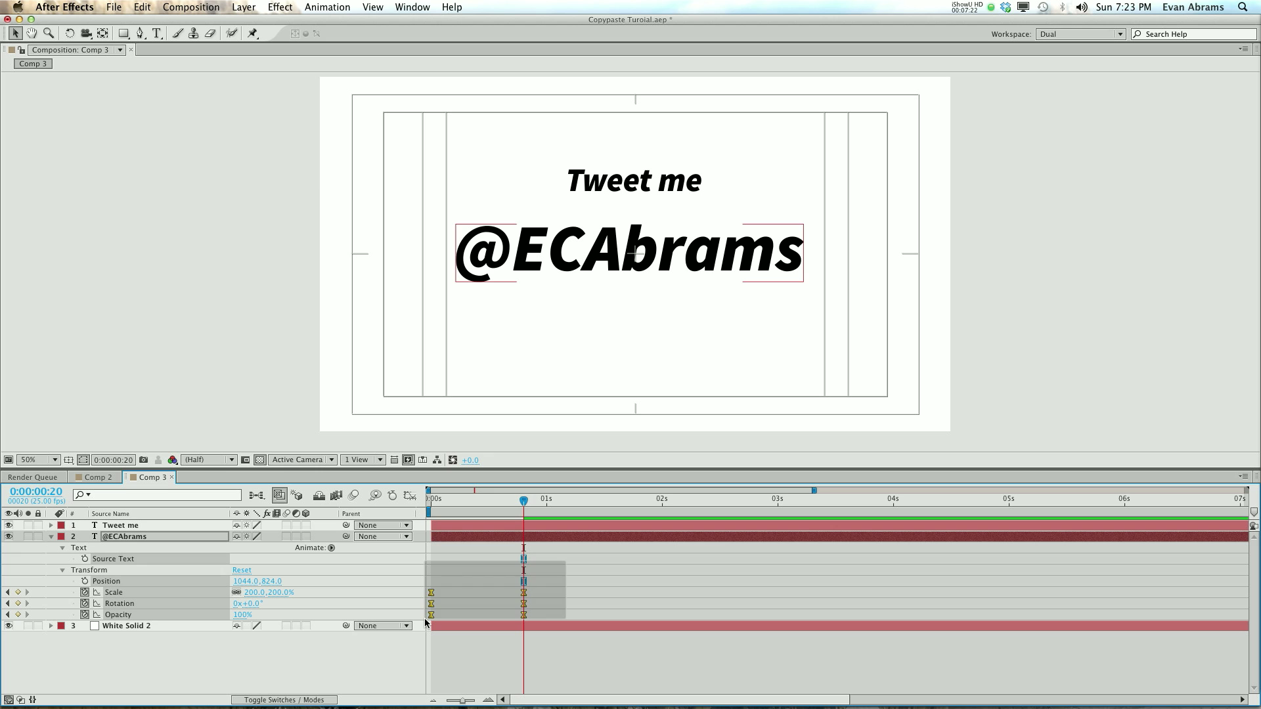
{"action": "left_click_drag", "start_coordinate": [425, 623], "coordinate": [420, 629]}
{"action": "left_click", "coordinate": [414, 637]}
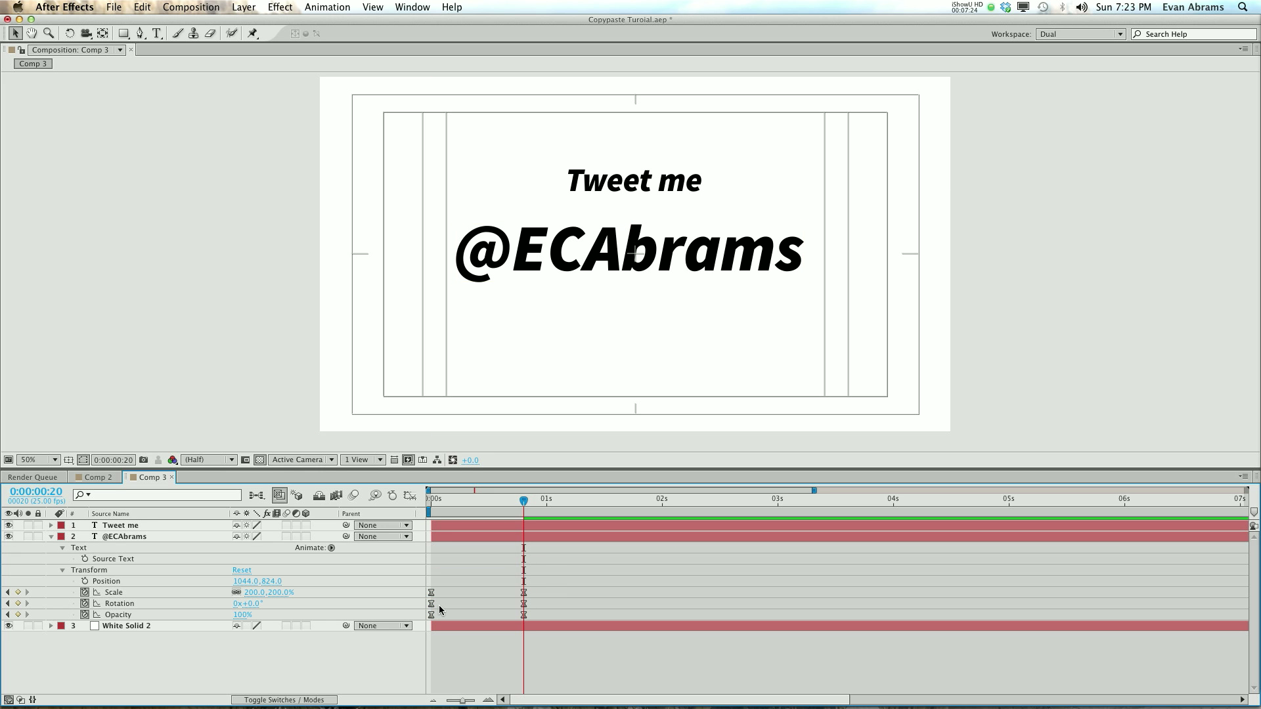
{"action": "left_click", "coordinate": [502, 605]}
{"action": "left_click_drag", "start_coordinate": [527, 593], "coordinate": [412, 626]}
{"action": "left_click", "coordinate": [326, 621]}
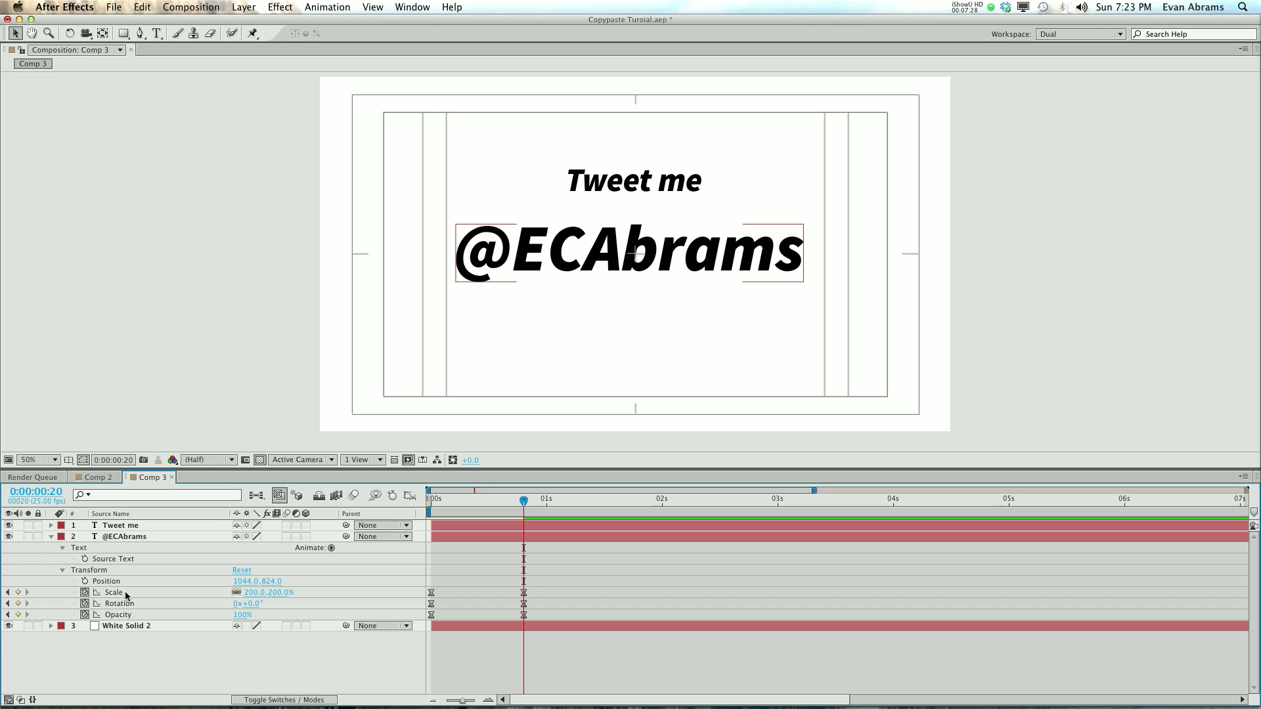
{"action": "left_click", "coordinate": [115, 592]}
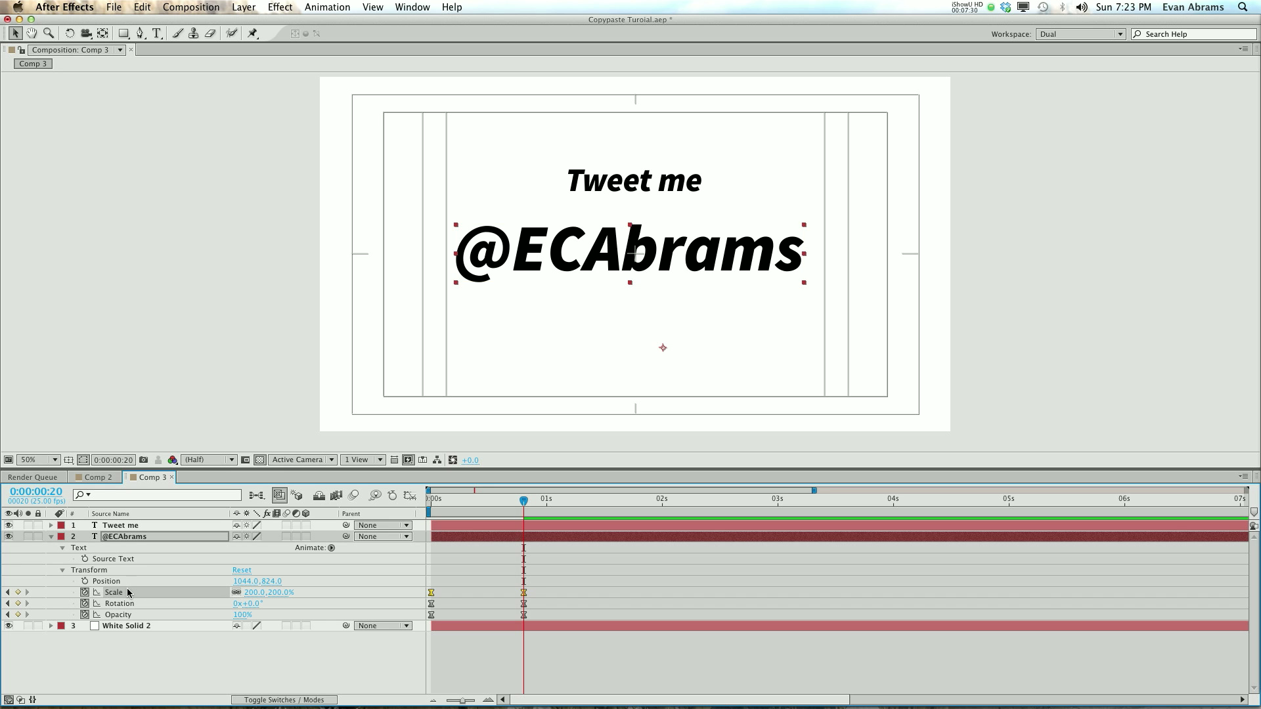
{"action": "left_click", "coordinate": [123, 603], "text": "shift"}
{"action": "left_click", "coordinate": [123, 615], "text": "shift"}
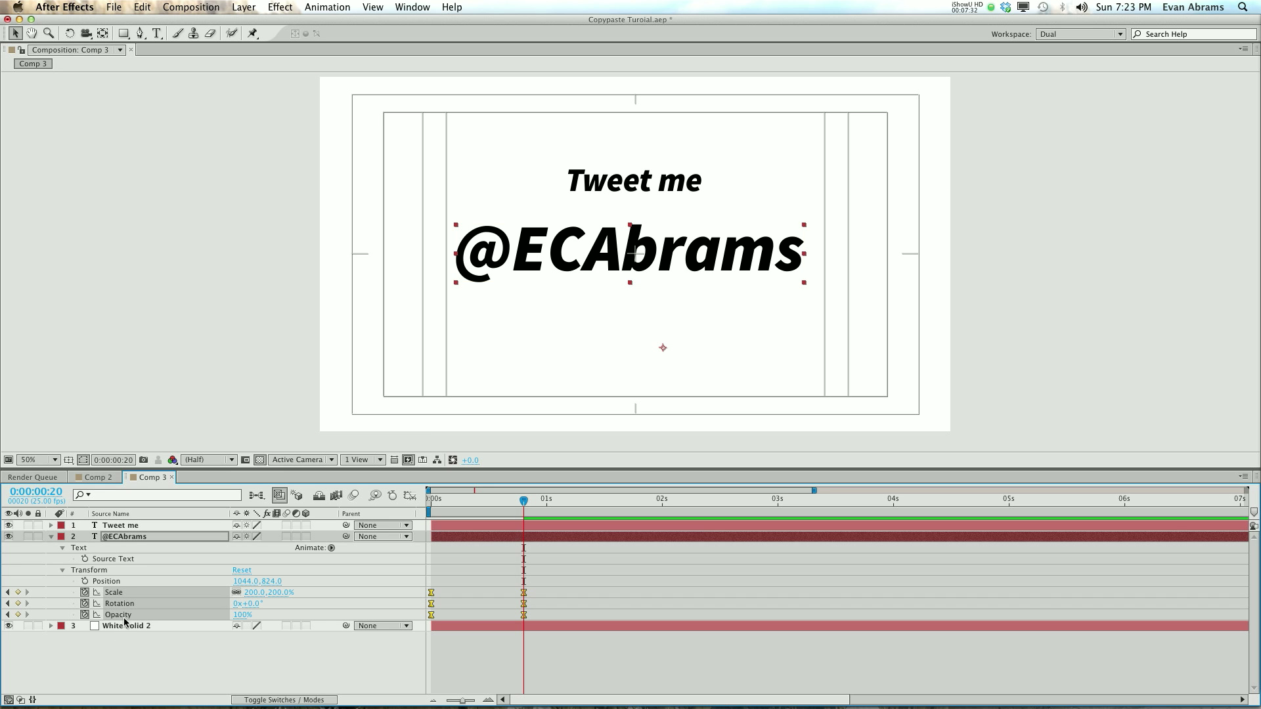
{"action": "left_click", "coordinate": [444, 599]}
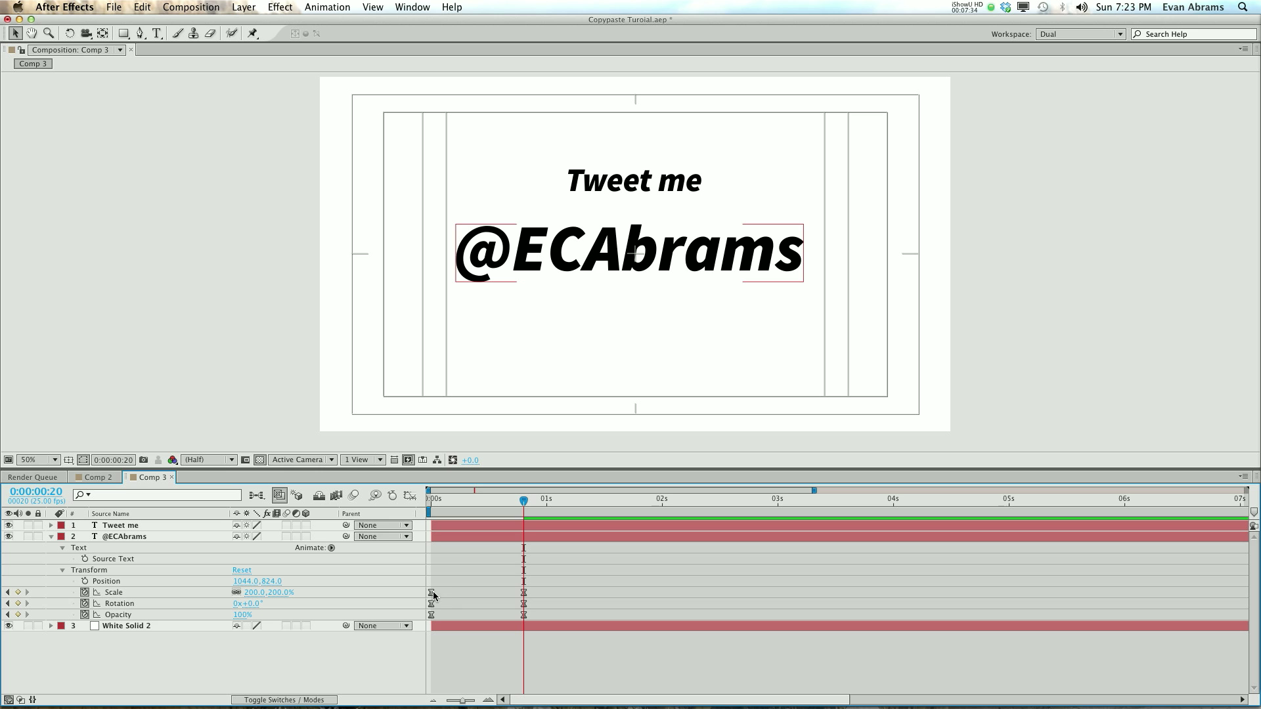
{"action": "left_click", "coordinate": [431, 594]}
{"action": "left_click", "coordinate": [458, 593]}
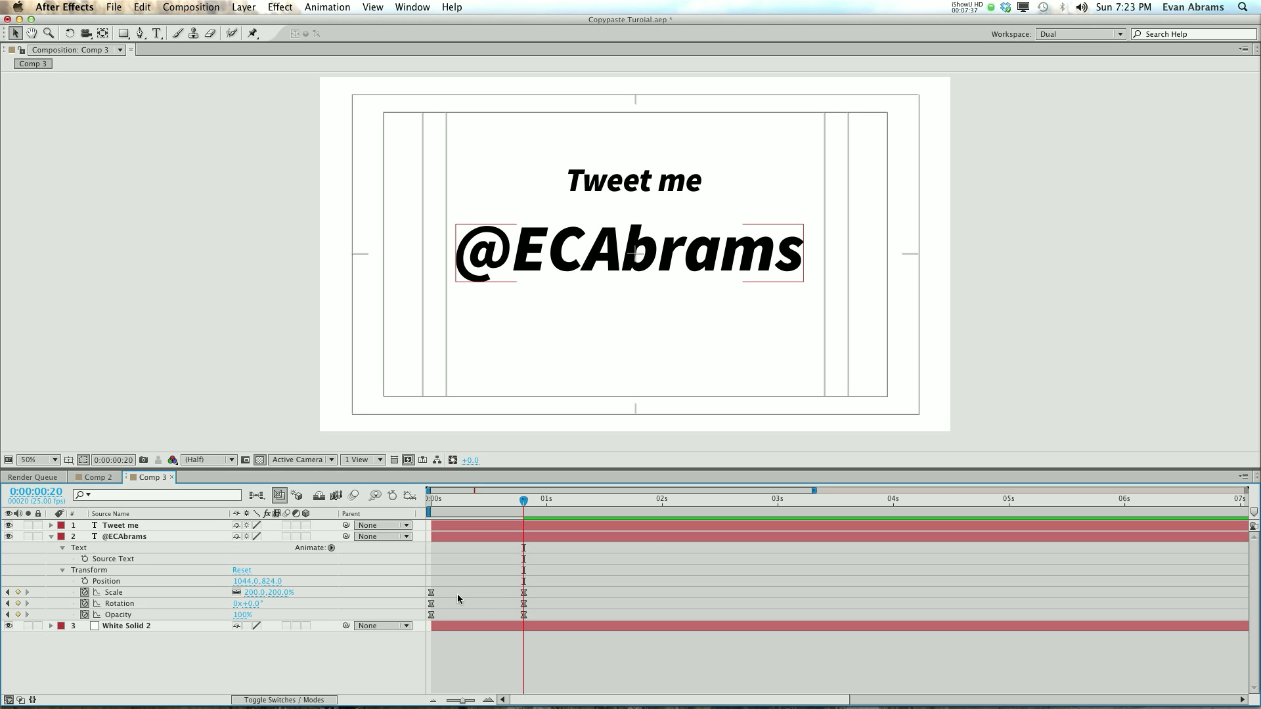
{"action": "left_click", "coordinate": [114, 593]}
{"action": "left_click", "coordinate": [111, 582]}
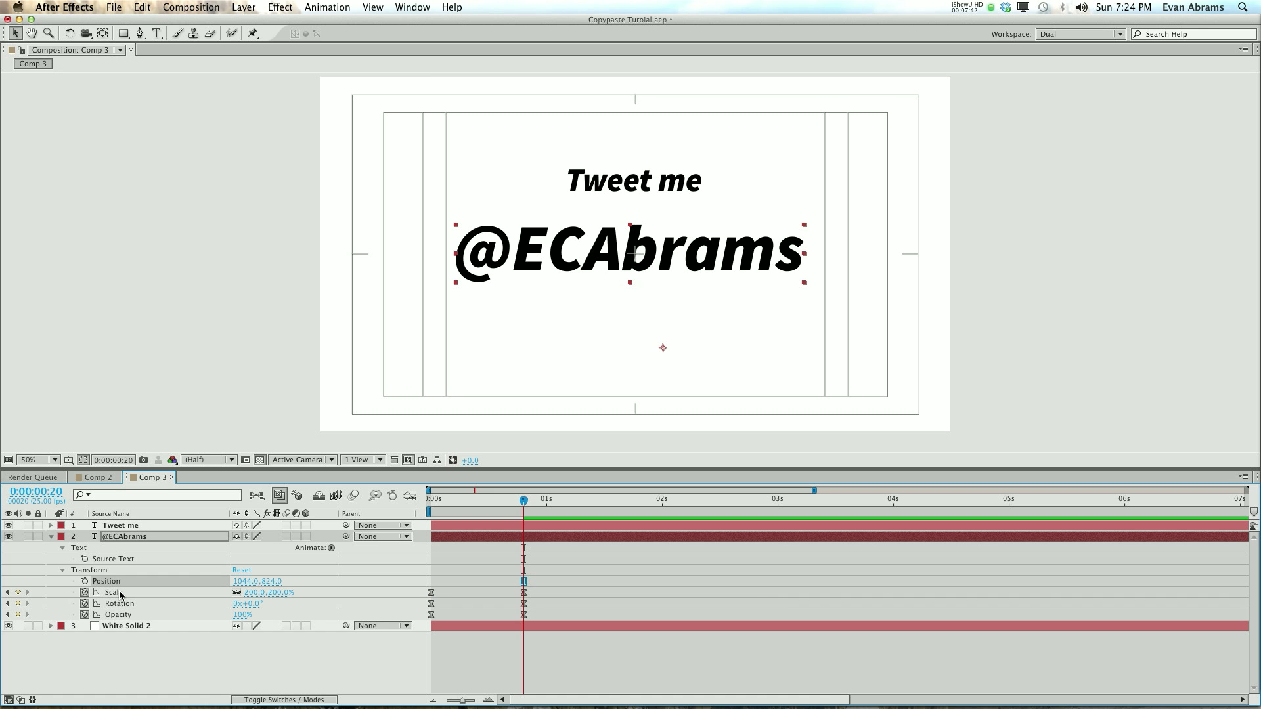
{"action": "left_click", "coordinate": [122, 593]}
{"action": "left_click", "coordinate": [122, 604]}
{"action": "left_click", "coordinate": [124, 641]}
{"action": "left_click", "coordinate": [118, 615]}
{"action": "left_click", "coordinate": [122, 603]}
{"action": "left_click", "coordinate": [122, 593]}
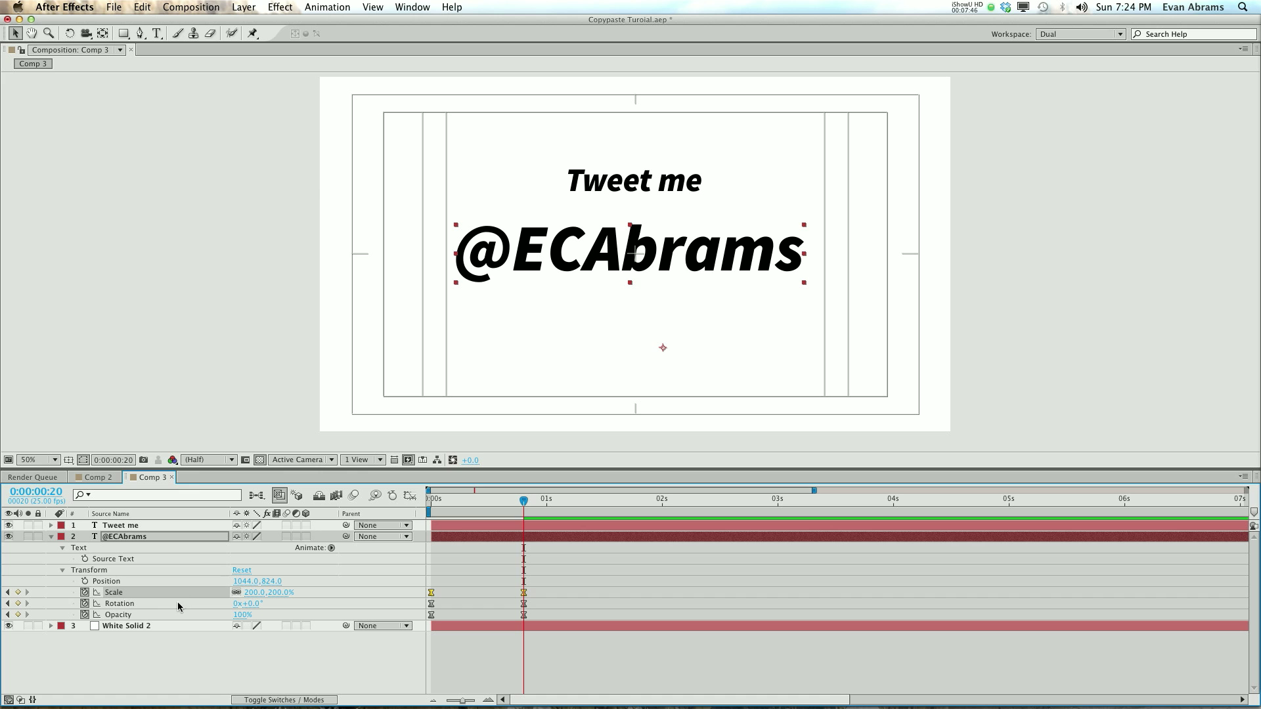
{"action": "right_click", "coordinate": [130, 612]}
{"action": "left_click", "coordinate": [134, 532]}
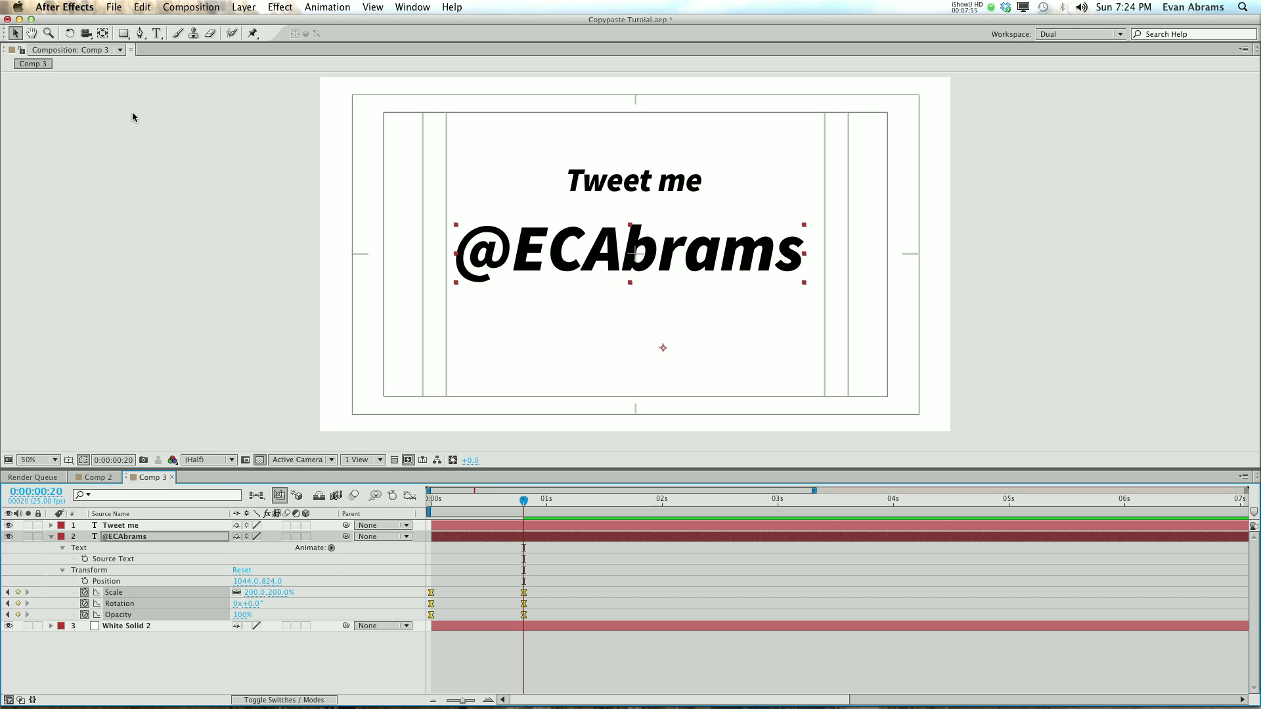
{"action": "left_click", "coordinate": [145, 7]}
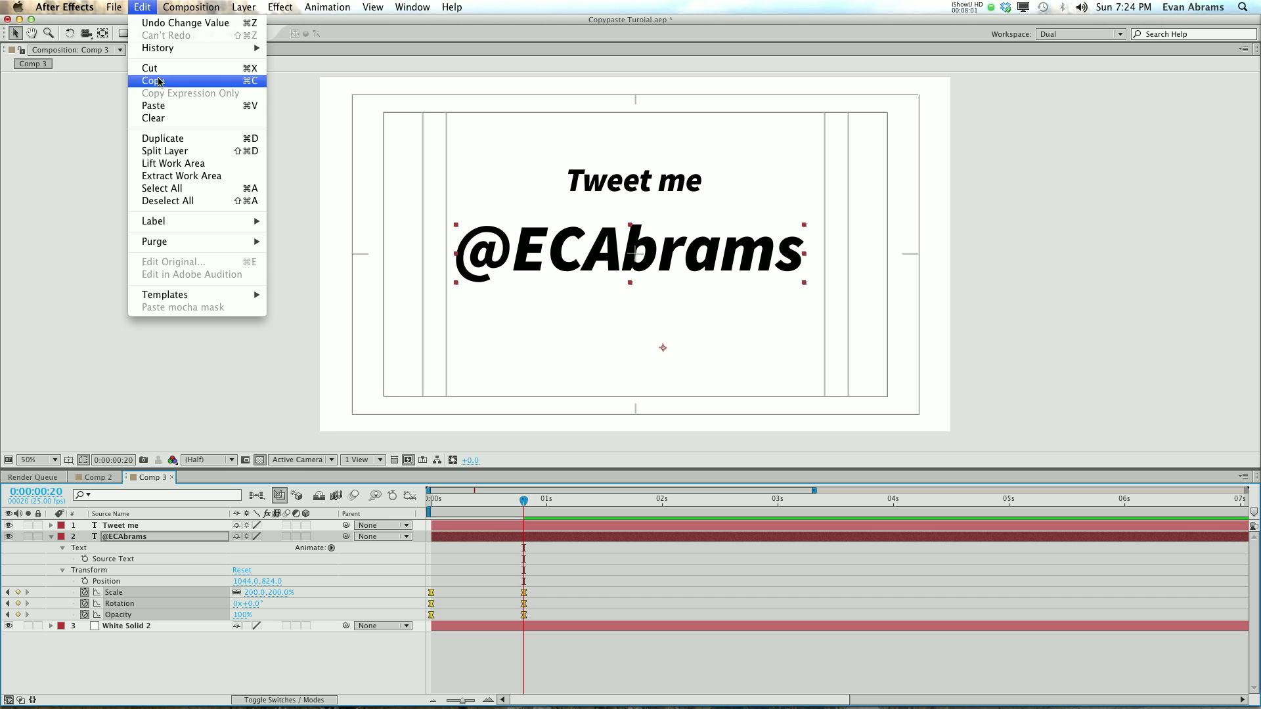
- Paste the copied keyframes onto the selected Tweet me layer
{"action": "left_click", "coordinate": [258, 622]}
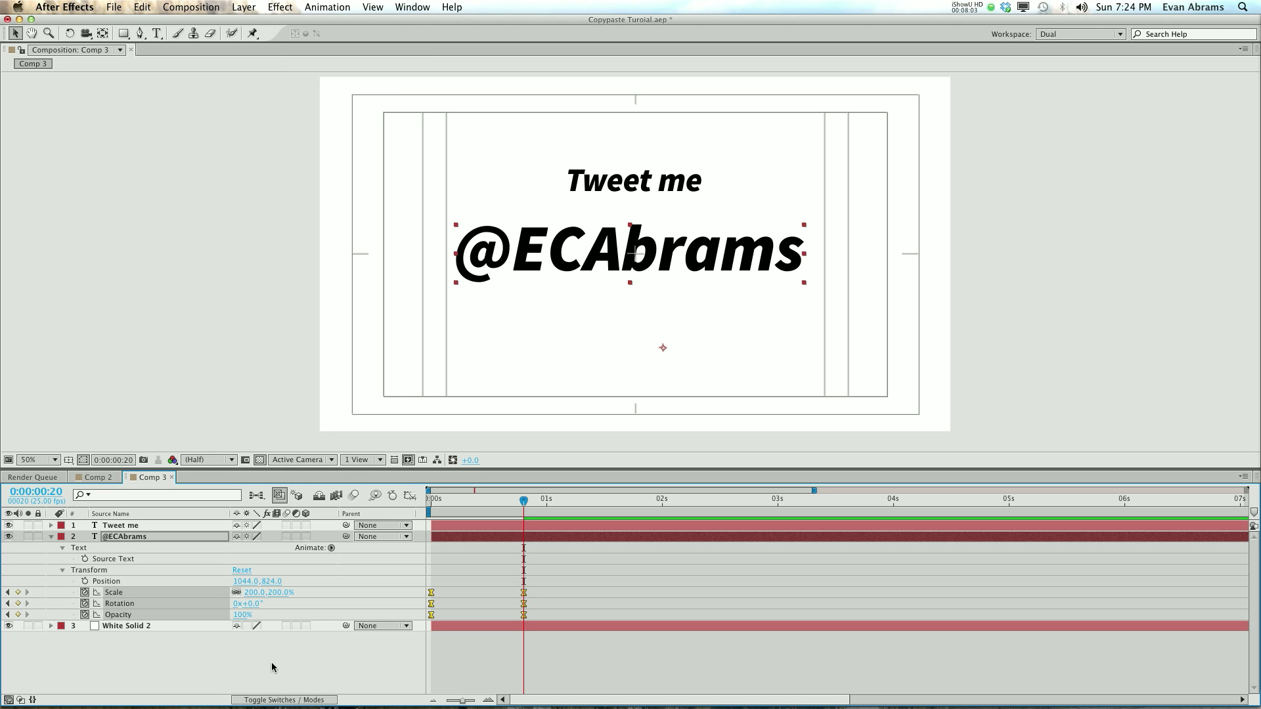
{"action": "left_click", "coordinate": [532, 529]}
{"action": "key", "text": "super+v"}
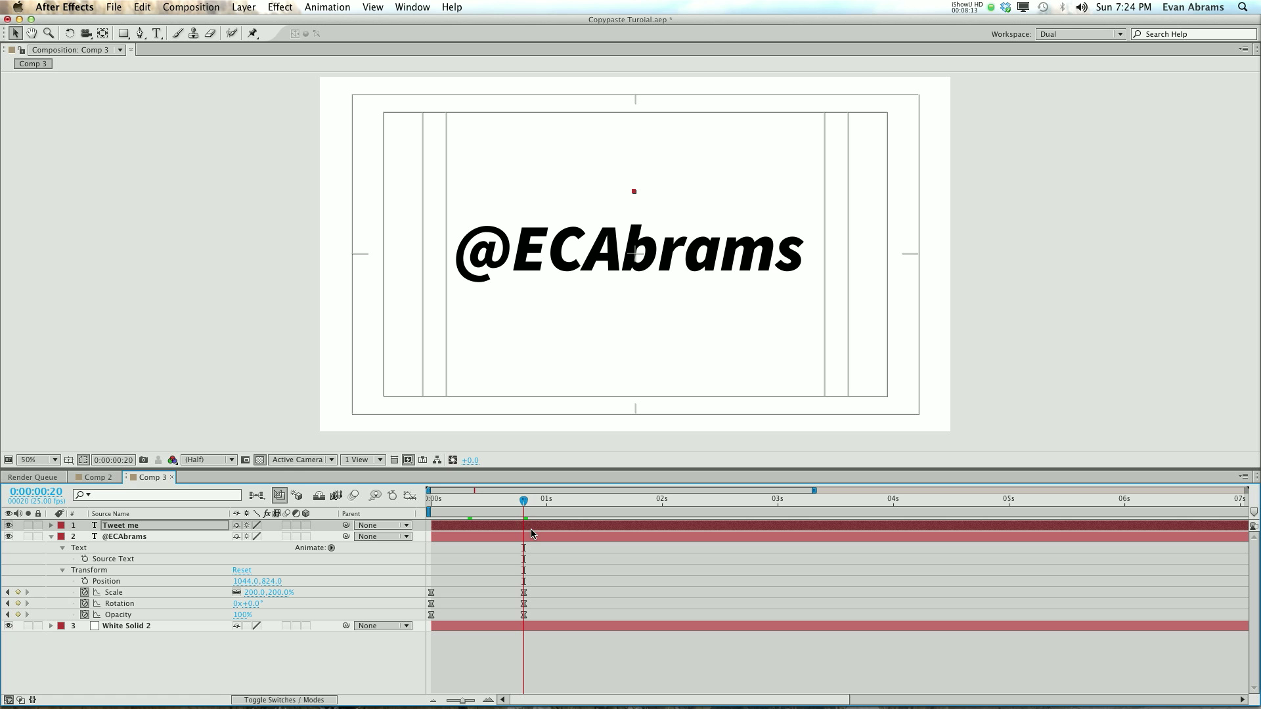
{"action": "key", "text": "u"}
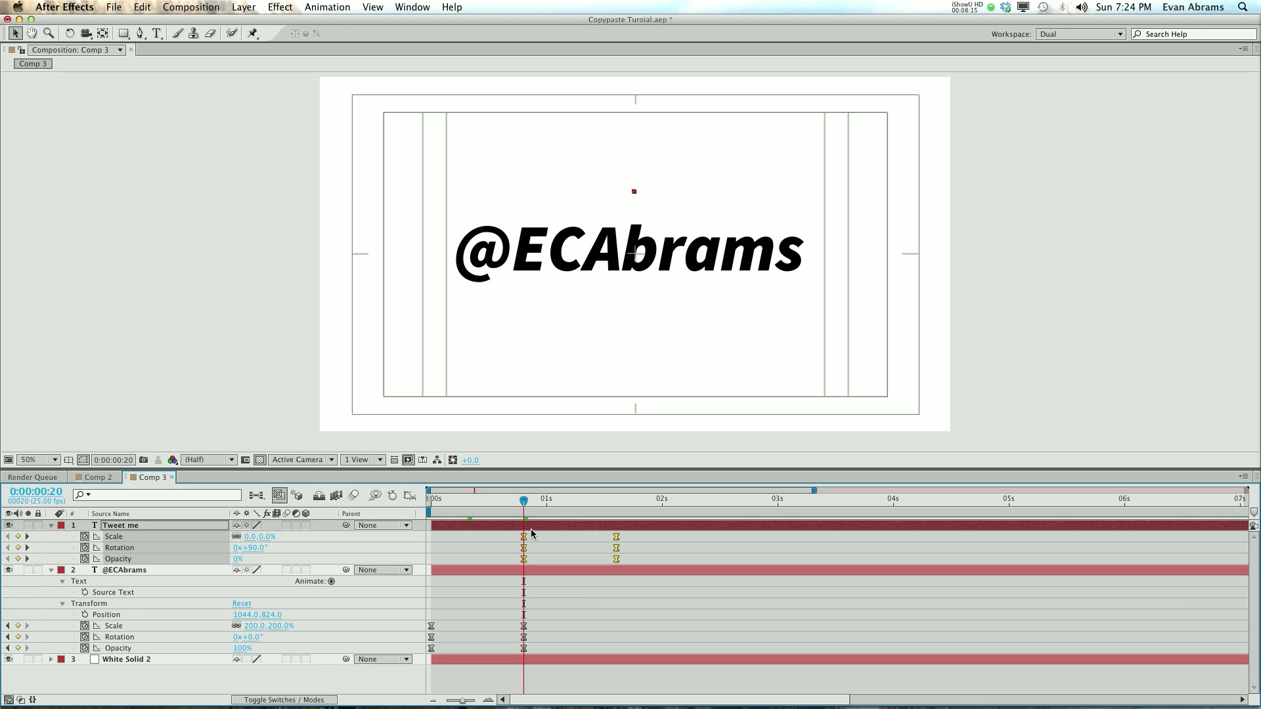
{"action": "left_click", "coordinate": [553, 541]}
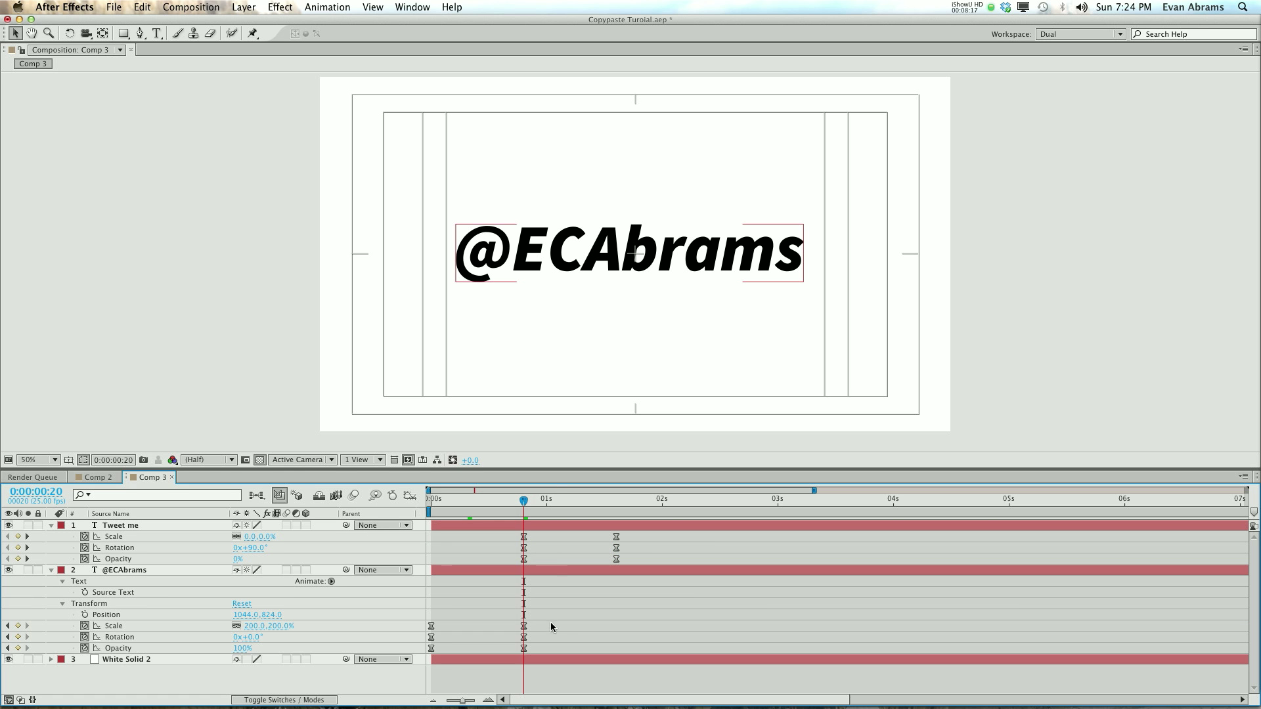
{"action": "left_click_drag", "start_coordinate": [546, 617], "coordinate": [427, 655]}
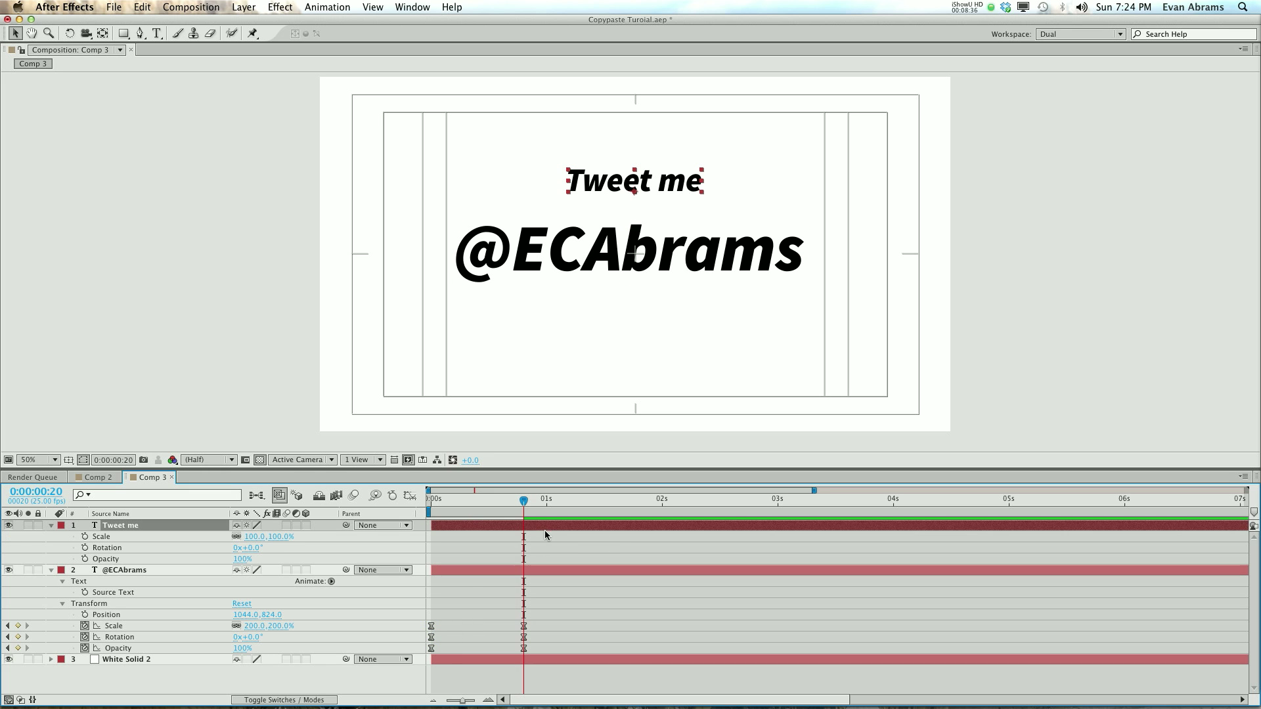
{"action": "left_click", "coordinate": [558, 616]}
{"action": "left_click_drag", "start_coordinate": [556, 625], "coordinate": [454, 638]}
- Preview the animation from the start and stop at 0:00:01:09
{"action": "key", "text": "F2"}
{"action": "key", "text": "Page_Up"}
{"action": "key", "text": "Page_Up"}
{"action": "key", "text": "Home"}
{"action": "key", "text": "space"}
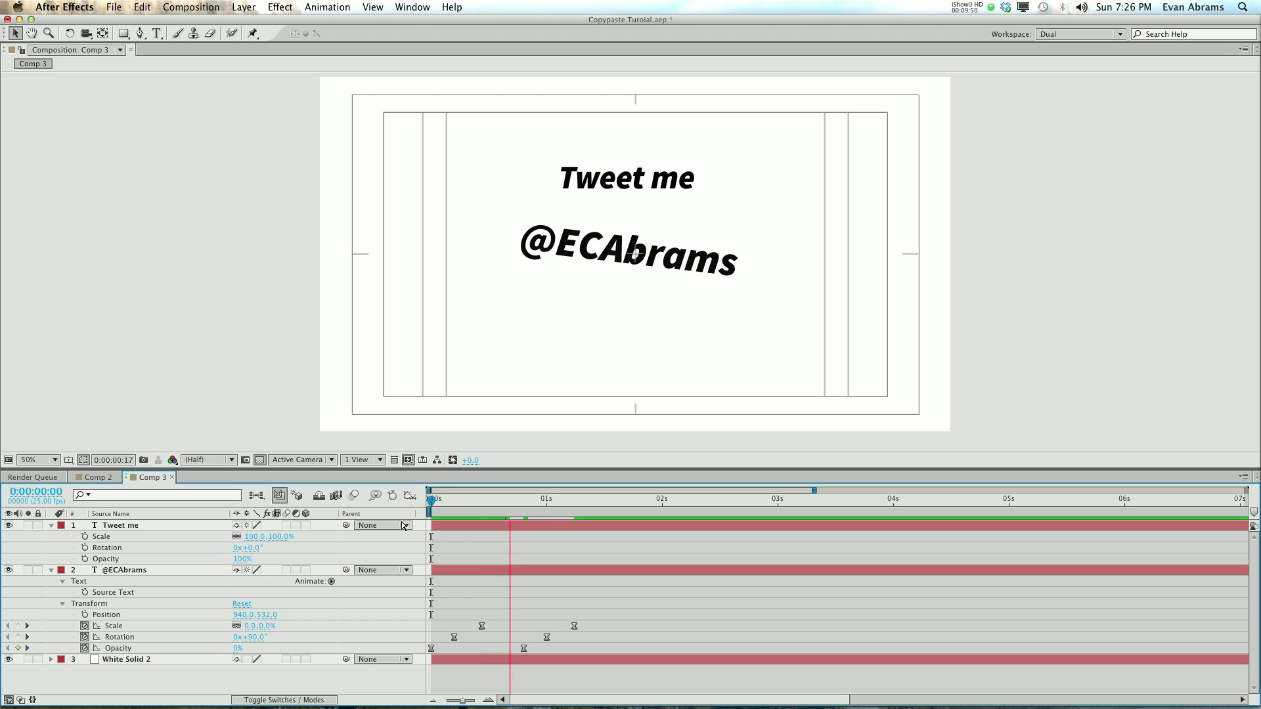
{"action": "left_click", "coordinate": [588, 625]}
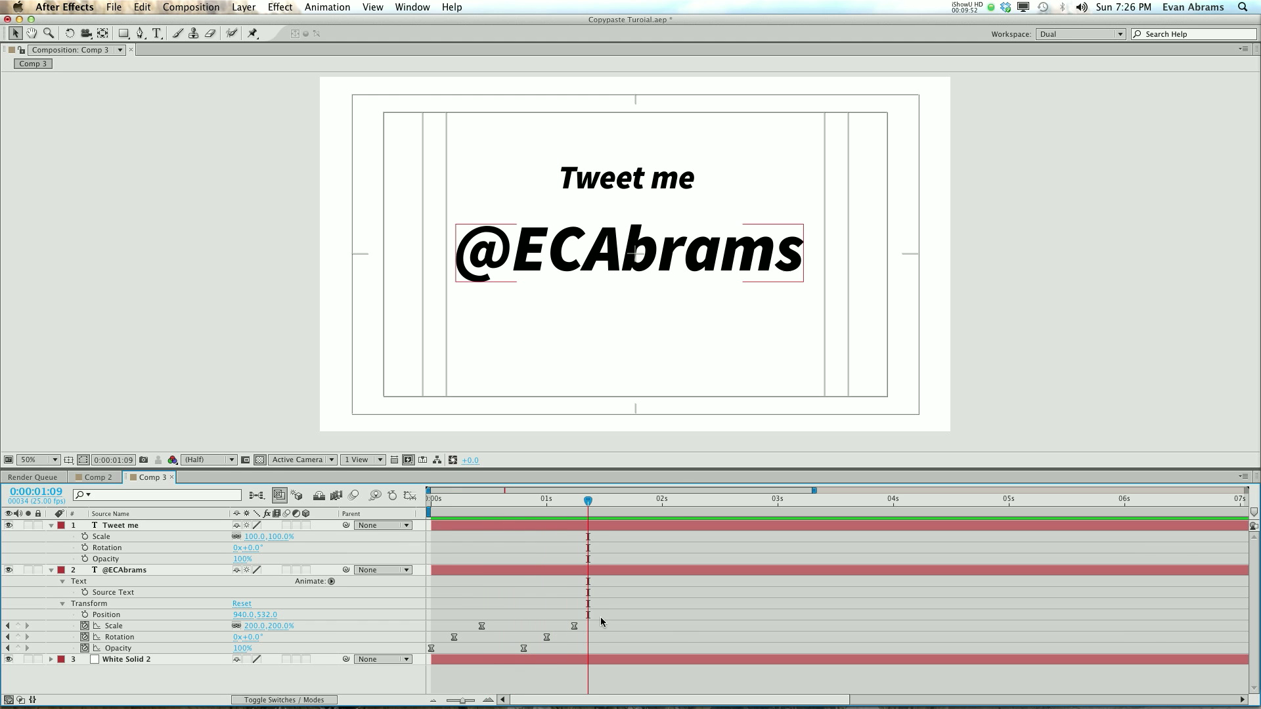
{"action": "left_click_drag", "start_coordinate": [617, 613], "coordinate": [412, 657]}
{"action": "left_click", "coordinate": [596, 527]}
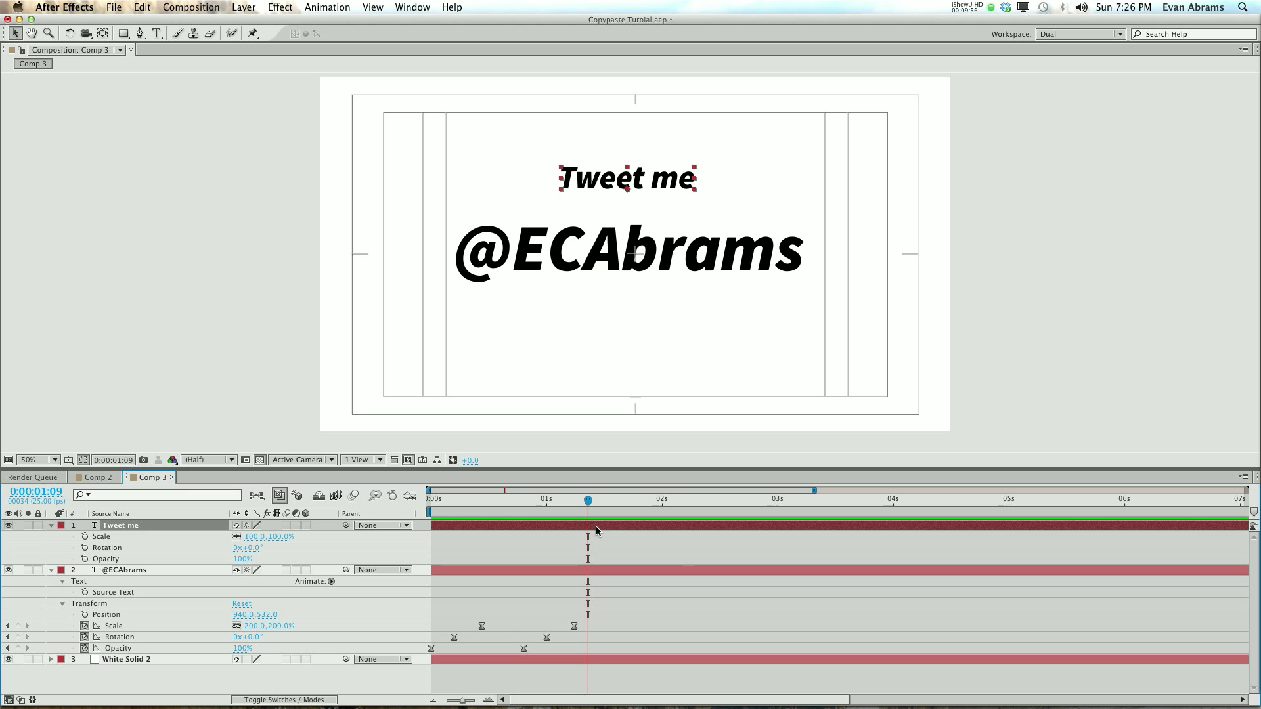
{"action": "key", "text": "super+v"}
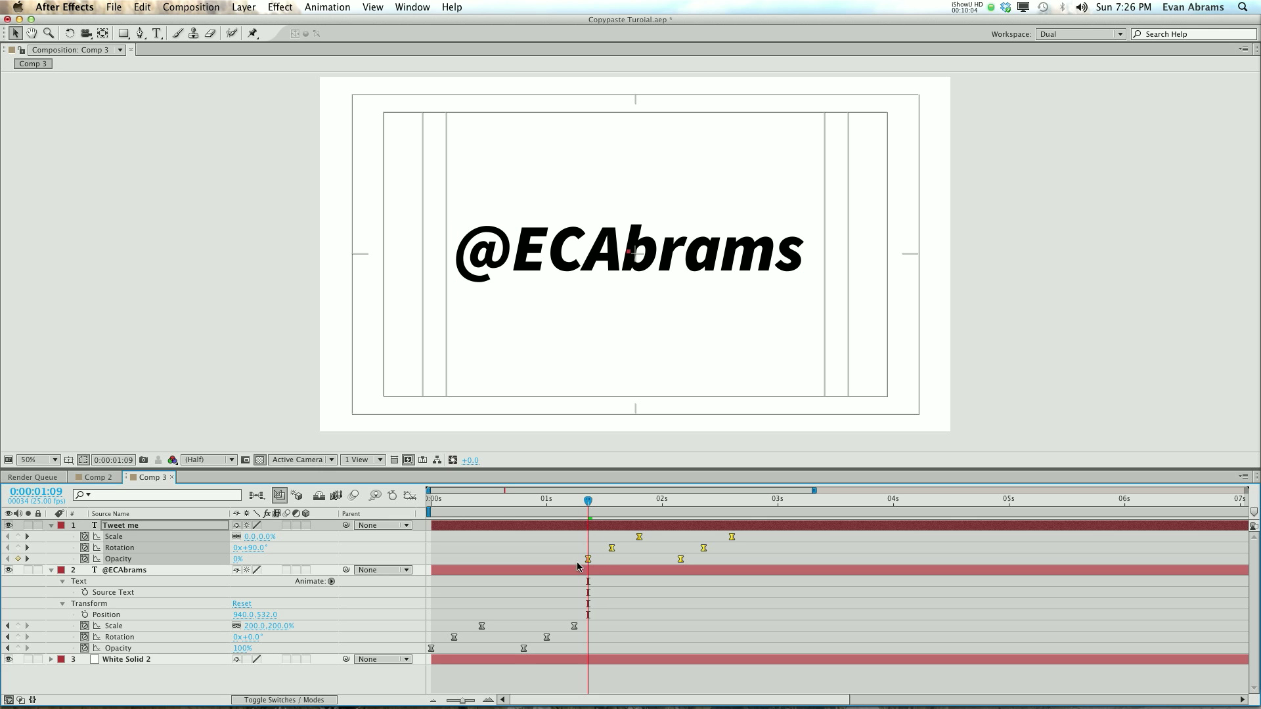
{"action": "key", "text": "Home"}
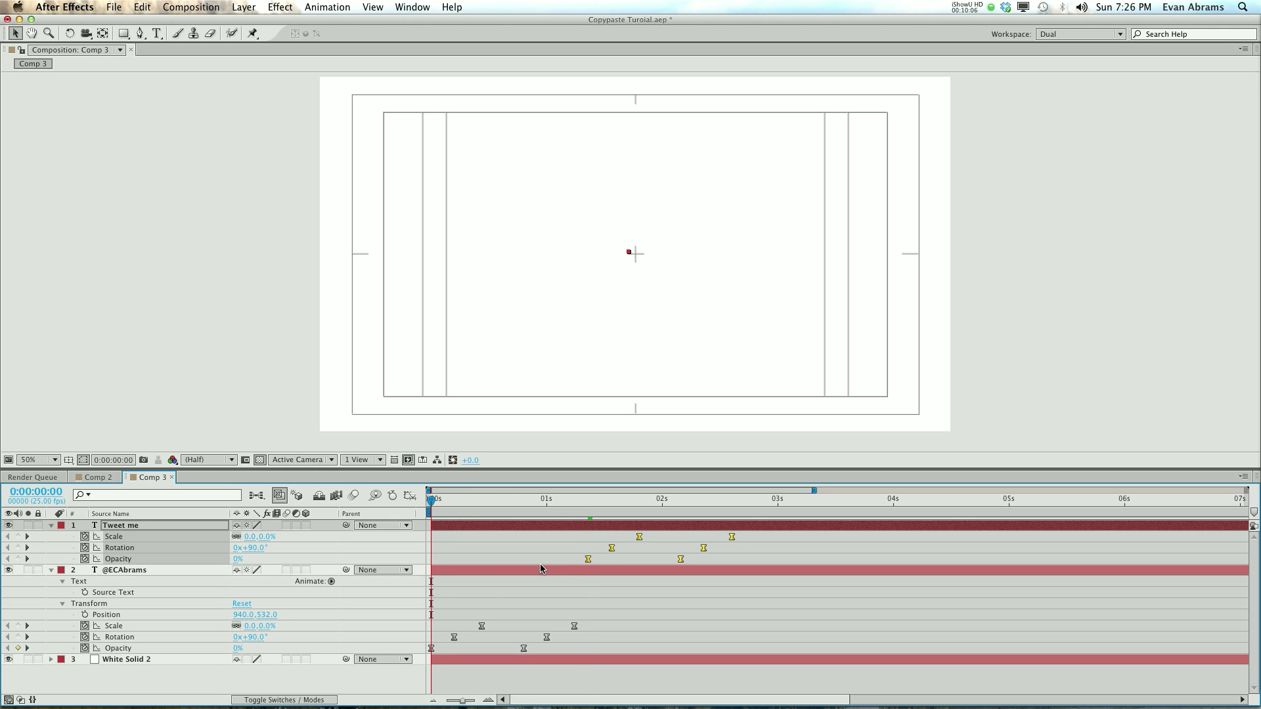
{"action": "left_click", "coordinate": [593, 504]}
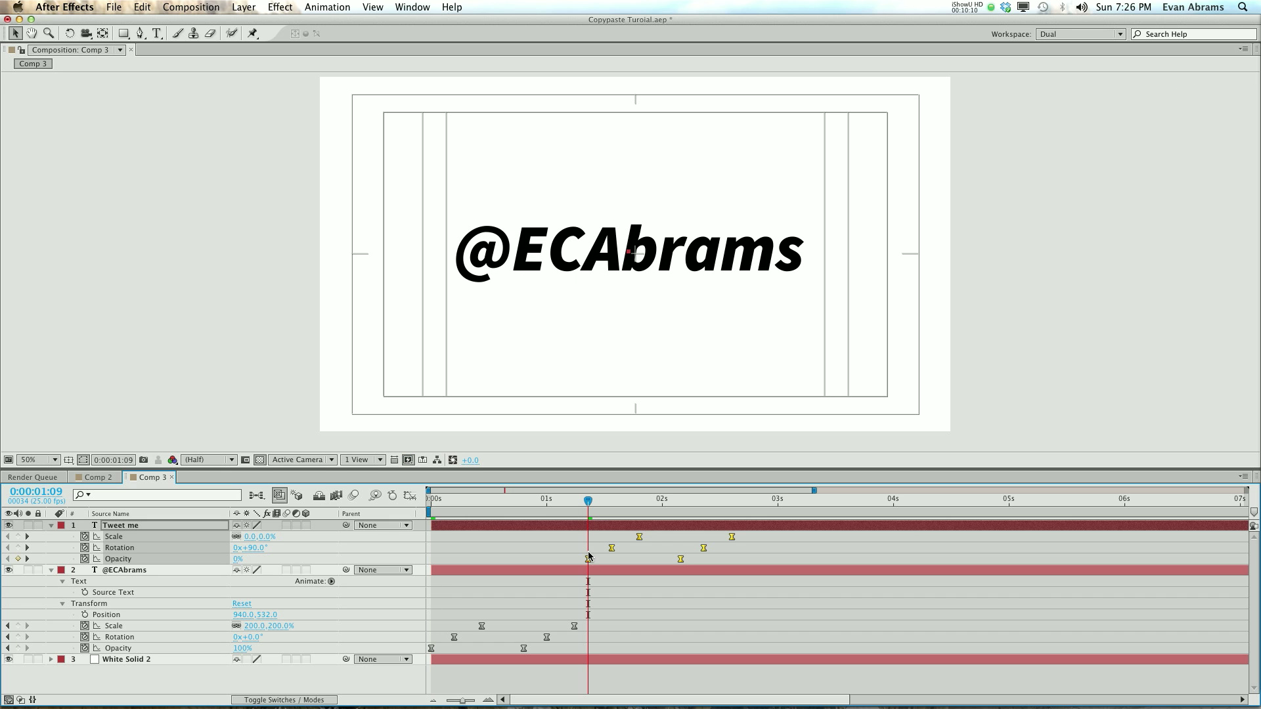
{"action": "key", "text": "Delete"}
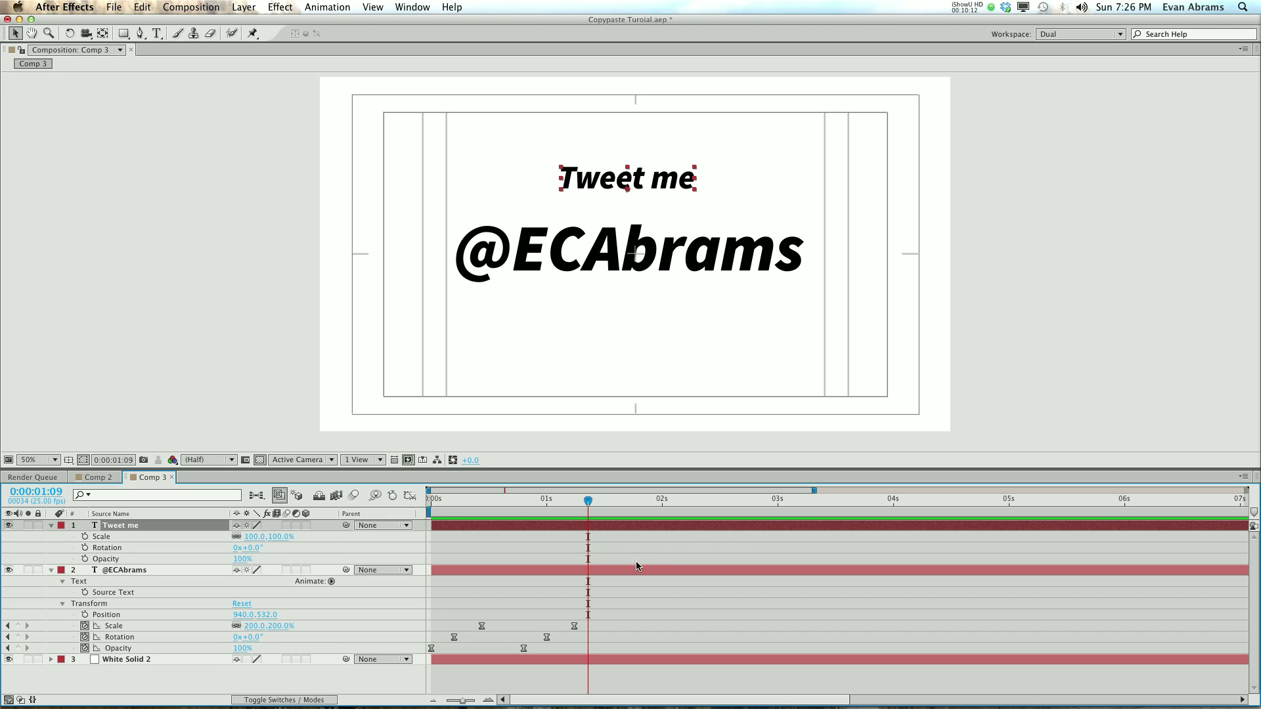
{"action": "left_click_drag", "start_coordinate": [622, 607], "coordinate": [413, 671]}
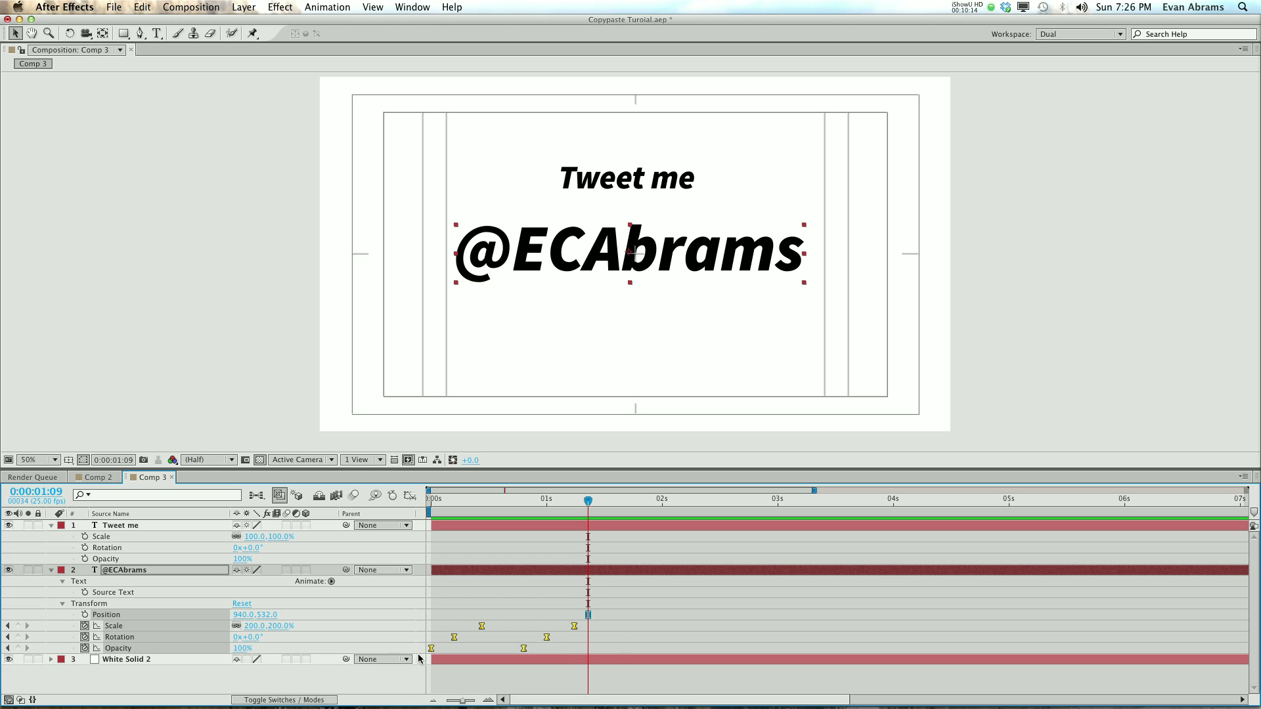
{"action": "key", "text": "Home"}
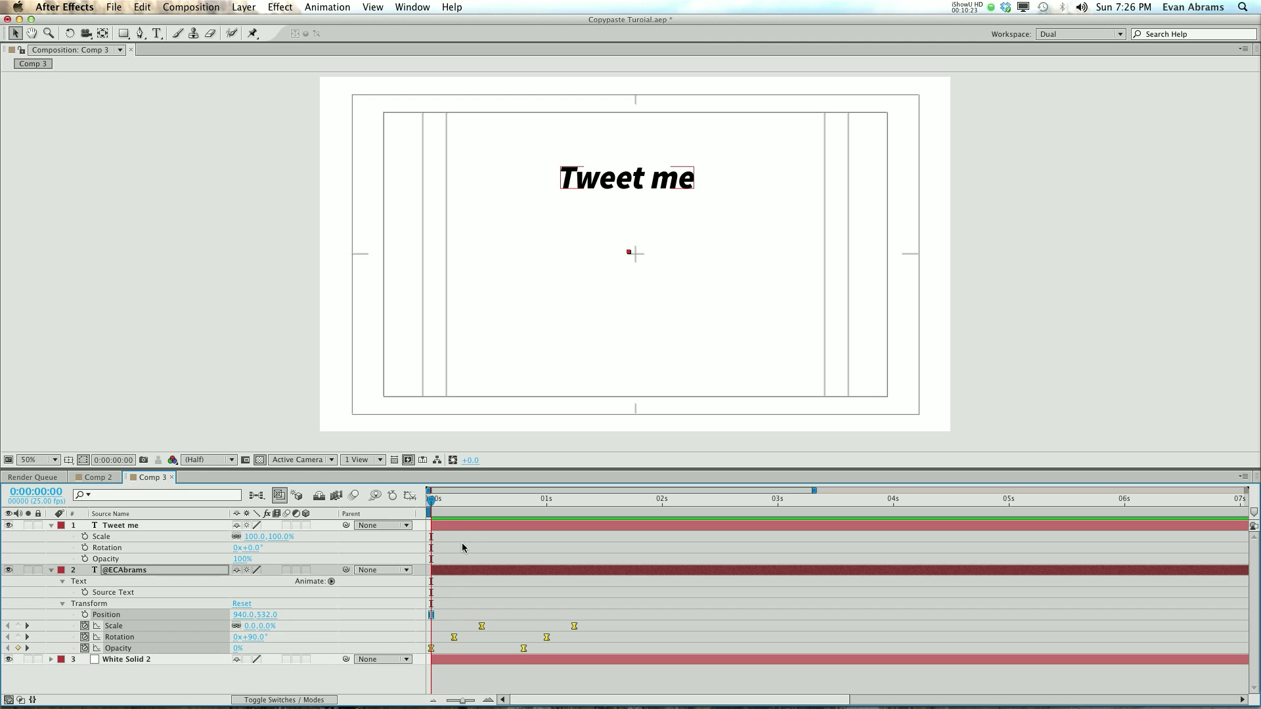
- Paste the keyframes onto Tweet me at frame 0, then preview and scrub to 1:14 and 1:10
{"action": "left_click", "coordinate": [451, 526]}
{"action": "key", "text": "super+v"}
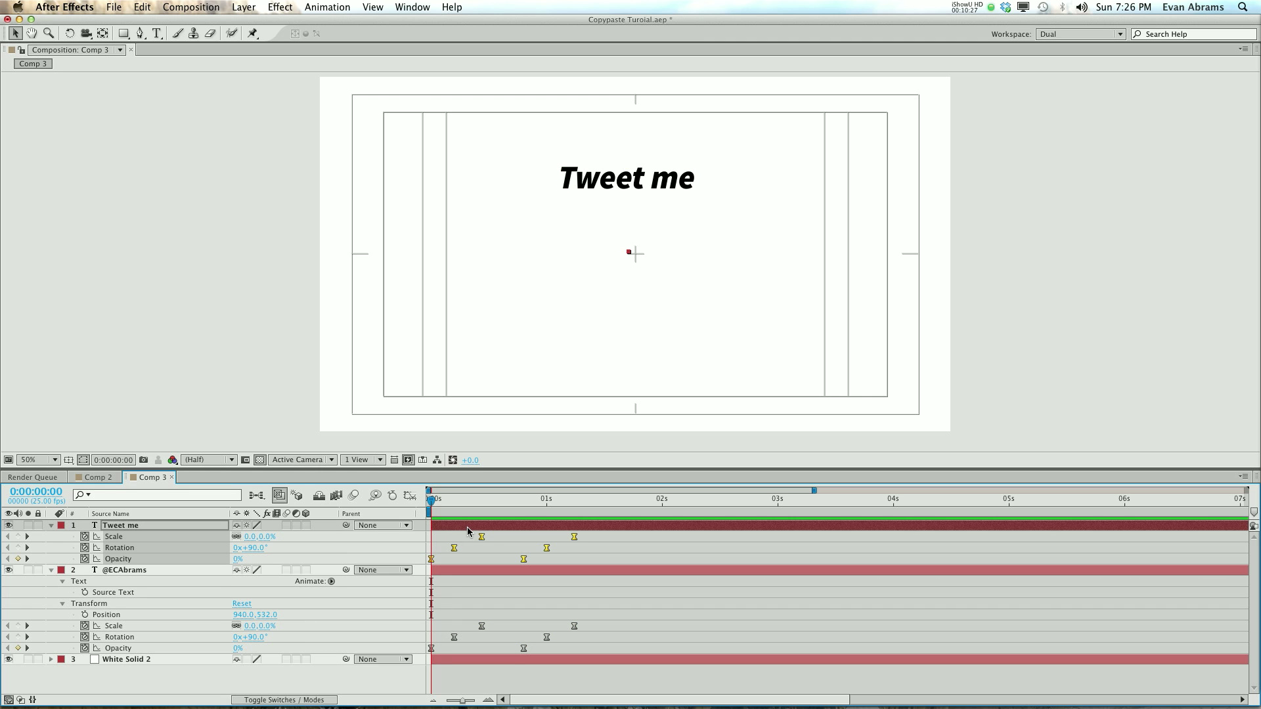
{"action": "key", "text": "space"}
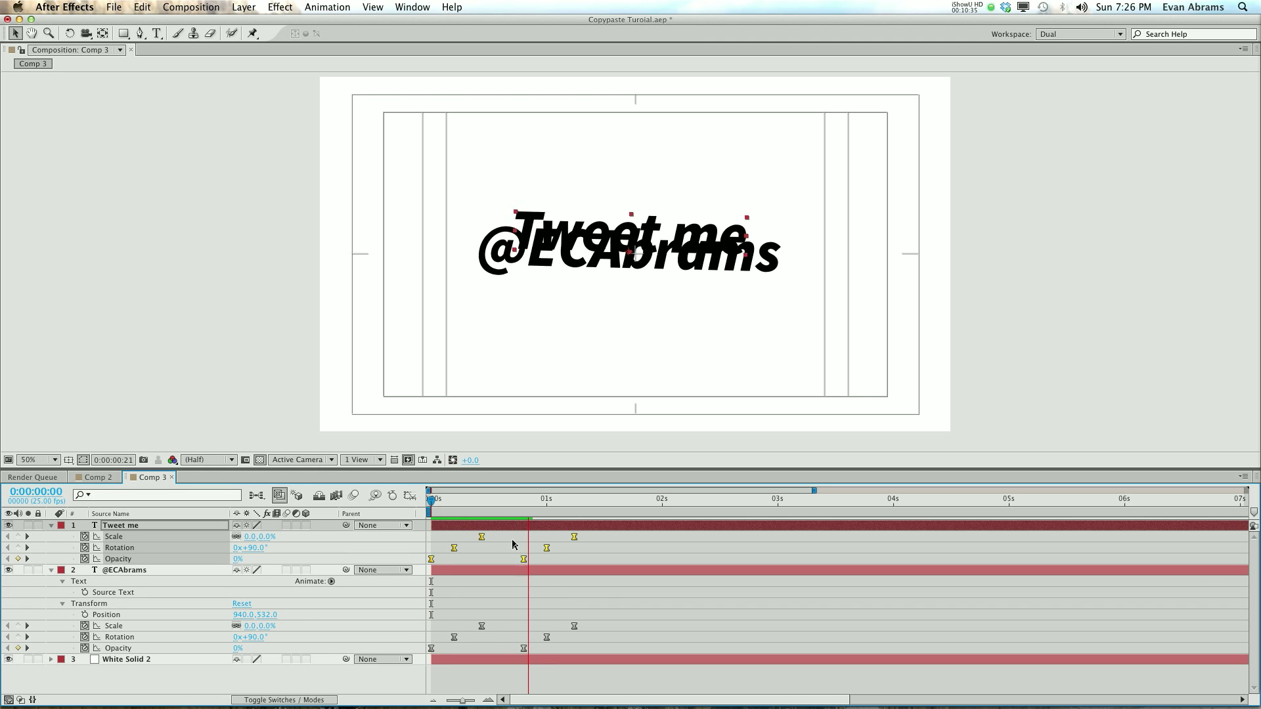
{"action": "left_click", "coordinate": [632, 596]}
{"action": "left_click_drag", "start_coordinate": [494, 506], "coordinate": [611, 513]}
{"action": "key", "text": "super+z"}
{"action": "left_click_drag", "start_coordinate": [489, 506], "coordinate": [574, 509]}
- Set Tweet me's last Scale keyframe at 1:06 to 100% and preview from the start
{"action": "left_click", "coordinate": [575, 536]}
{"action": "double_click", "coordinate": [575, 537]}
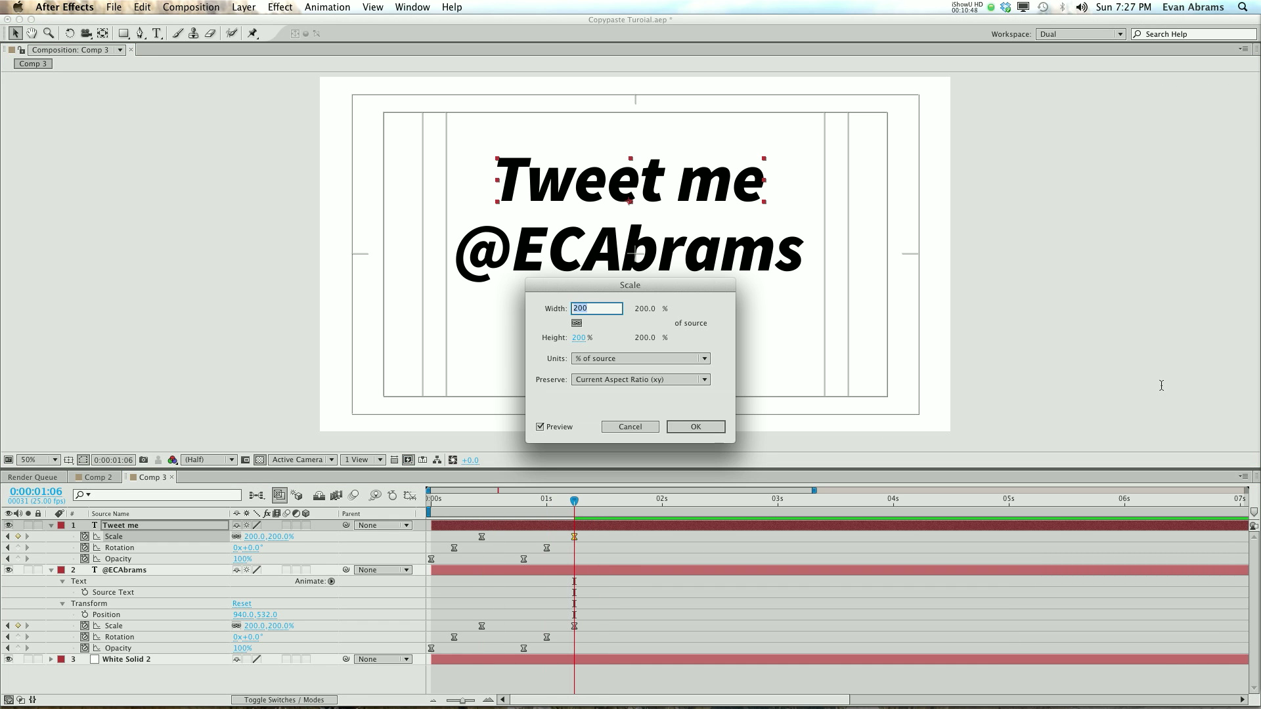
{"action": "type", "text": "100"}
{"action": "key", "text": "Return"}
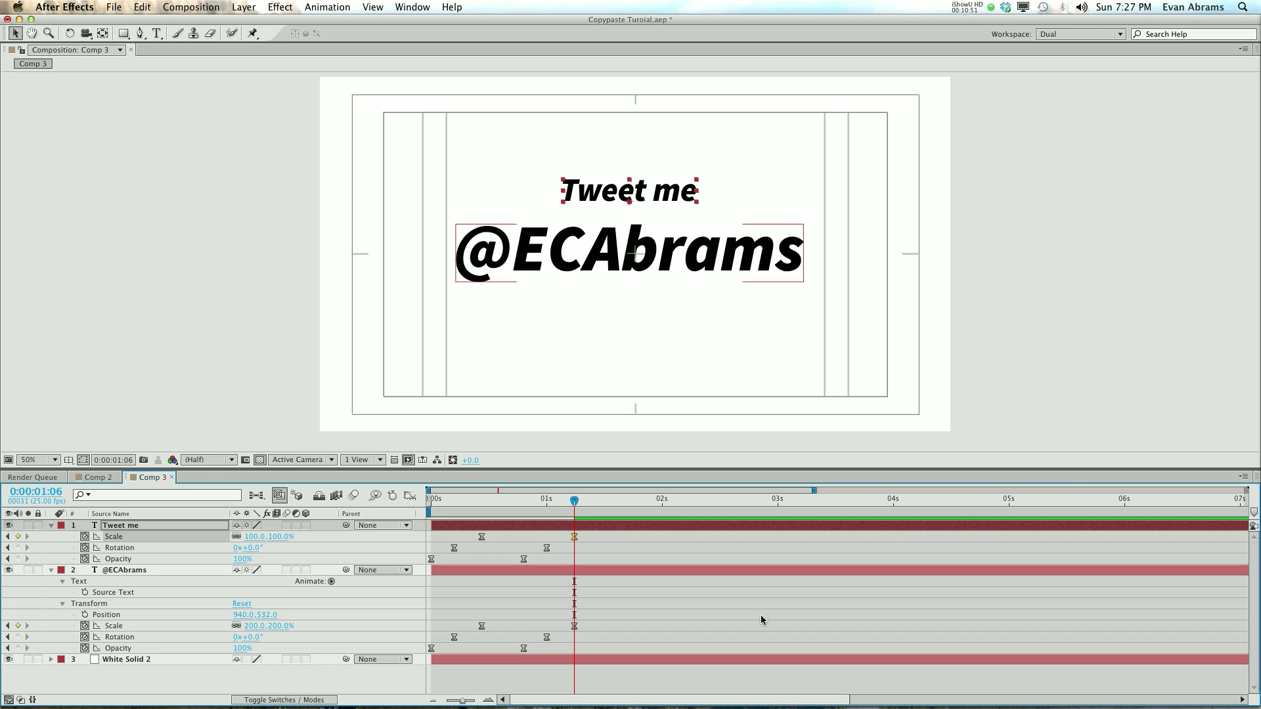
{"action": "left_click", "coordinate": [760, 620]}
{"action": "left_click", "coordinate": [432, 501]}
{"action": "key", "text": "space"}
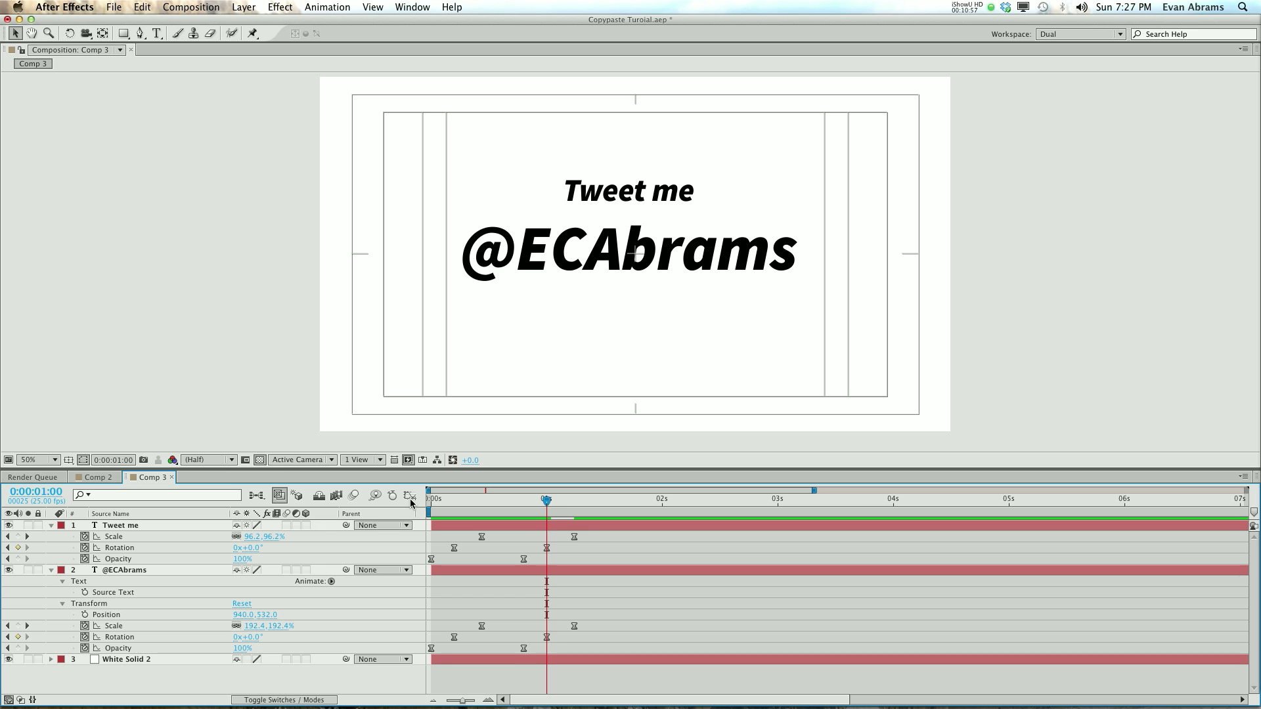
- Move to Tweet me's keyframes around 1:06 and revert its scale back to 200%
{"action": "left_click", "coordinate": [494, 526]}
{"action": "left_click", "coordinate": [569, 502]}
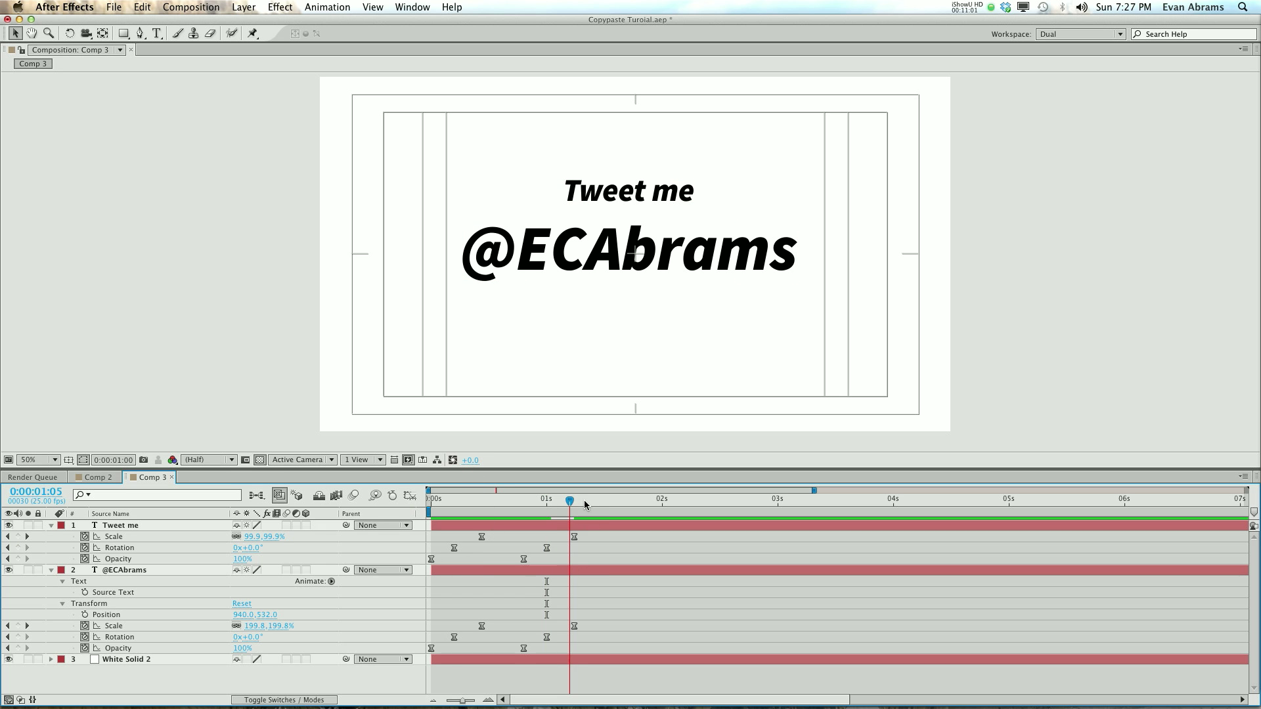
{"action": "key", "text": "Page_Down"}
{"action": "left_click", "coordinate": [451, 570]}
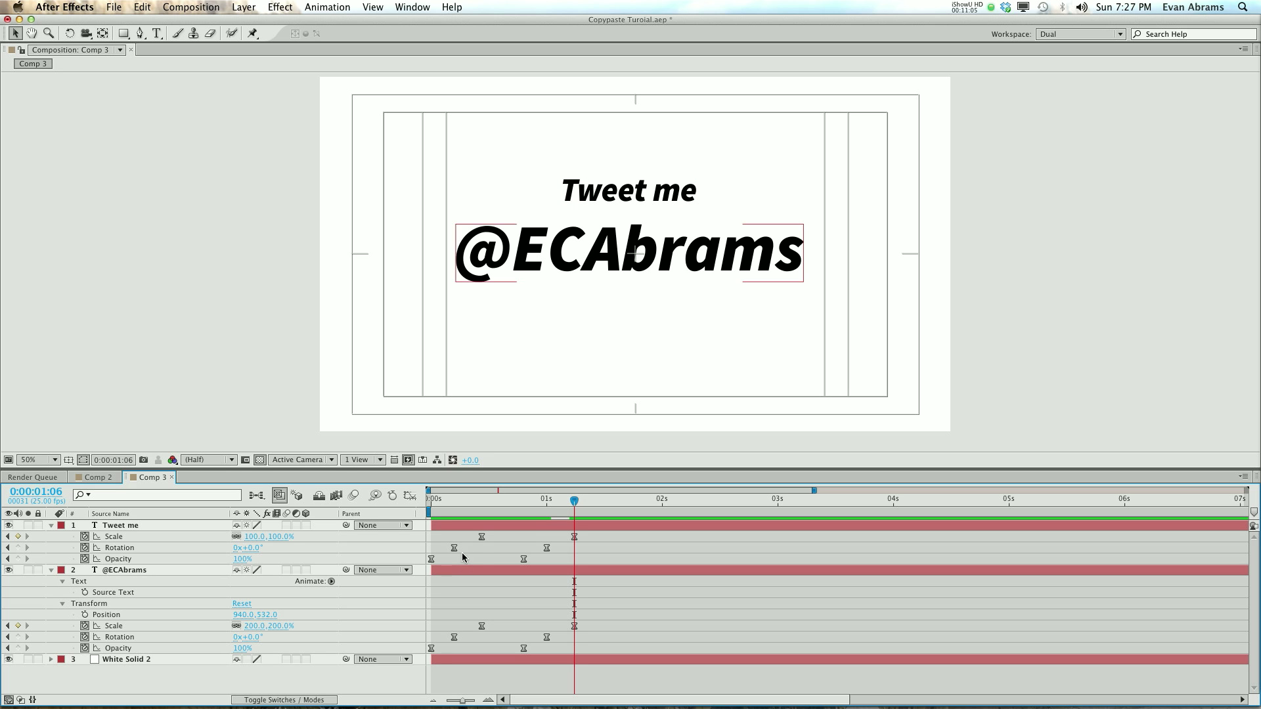
{"action": "left_click", "coordinate": [474, 546]}
{"action": "key", "text": "super+v"}
- Marquee-select all of Tweet me's keyframes, delete them and clear the selection
{"action": "left_click_drag", "start_coordinate": [603, 539], "coordinate": [431, 564]}
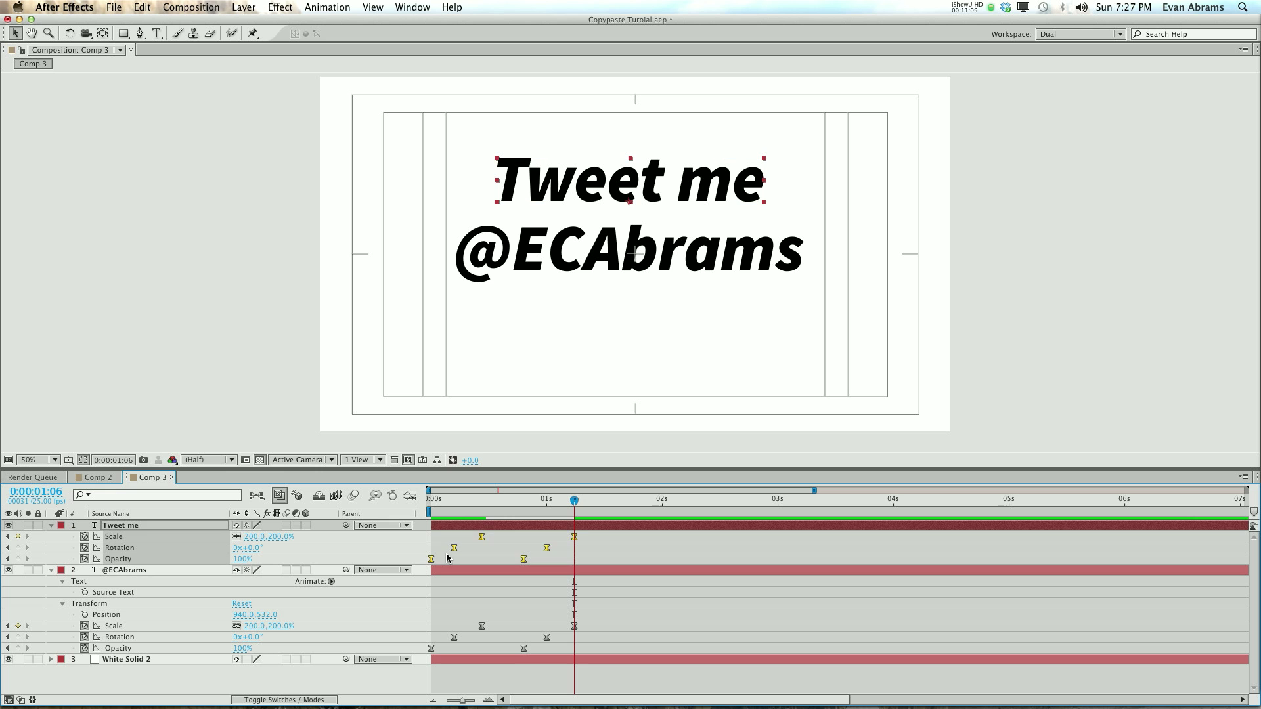
{"action": "key", "text": "Delete"}
{"action": "left_click", "coordinate": [473, 661]}
{"action": "left_click", "coordinate": [475, 678]}
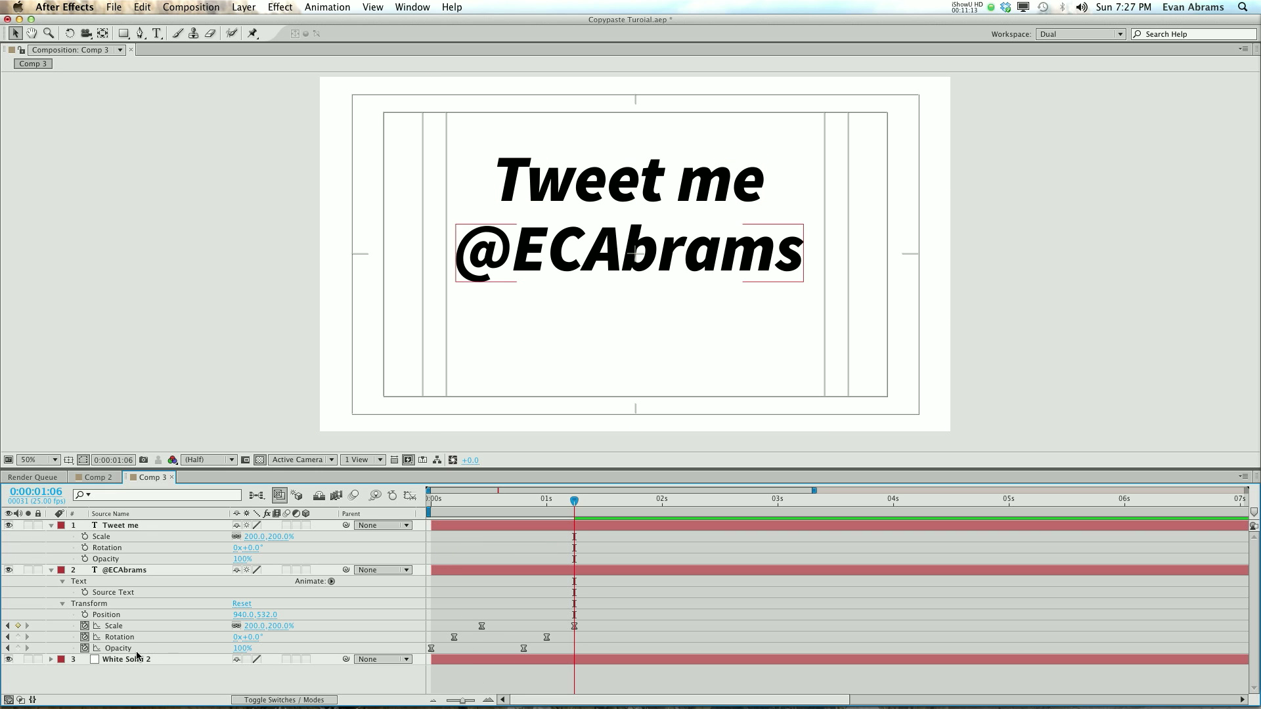
{"action": "left_click", "coordinate": [134, 650]}
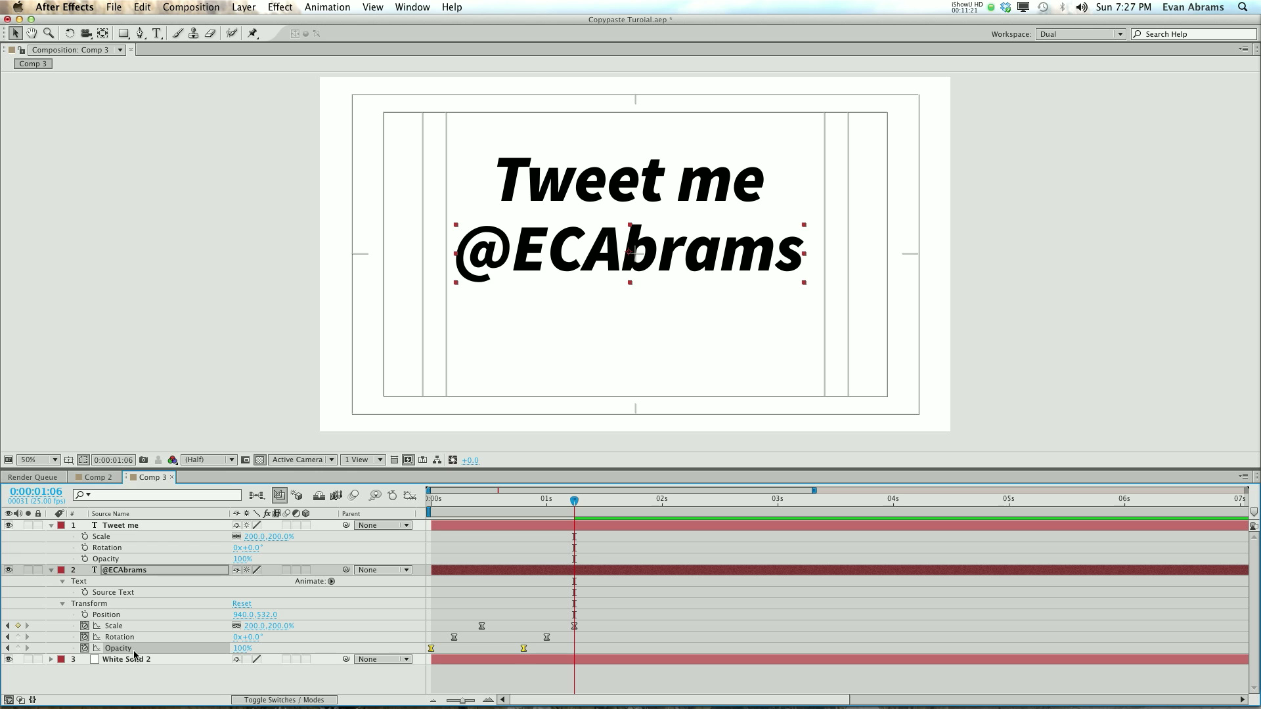
{"action": "left_click", "coordinate": [132, 525]}
{"action": "key", "text": "super+v"}
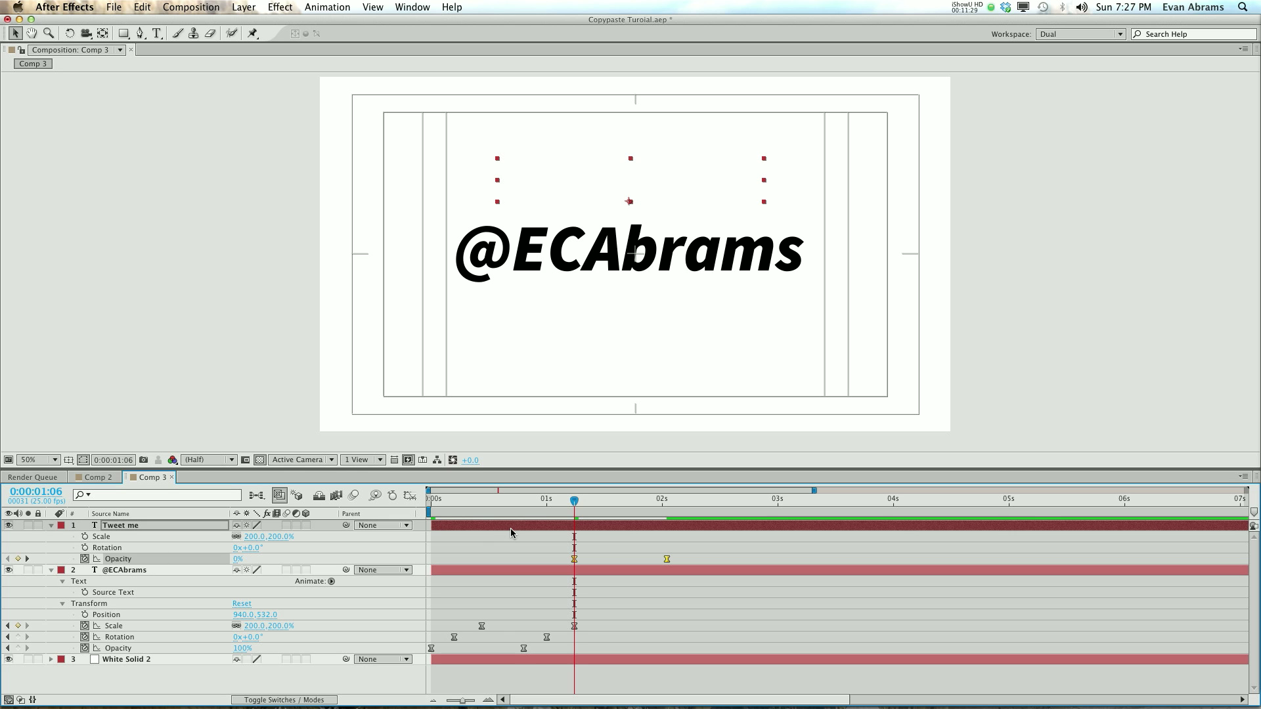
{"action": "key", "text": "super+z"}
{"action": "left_click", "coordinate": [132, 547]}
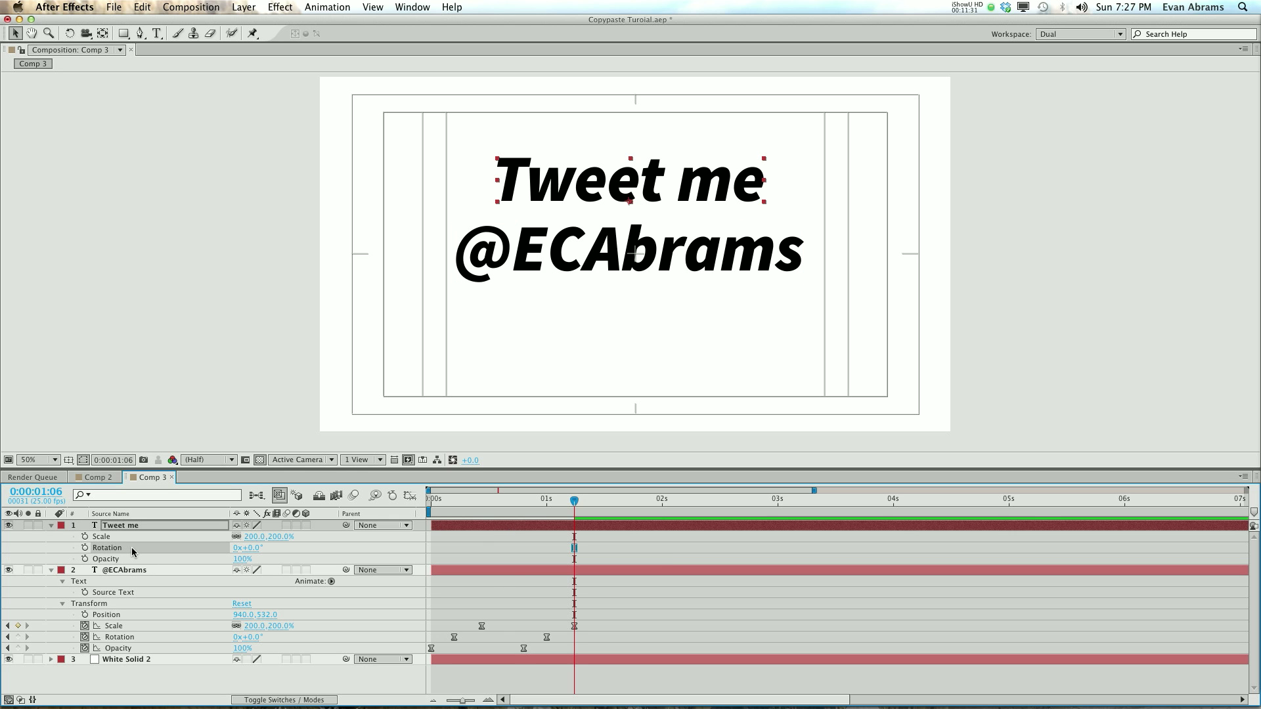
{"action": "key", "text": "super+v"}
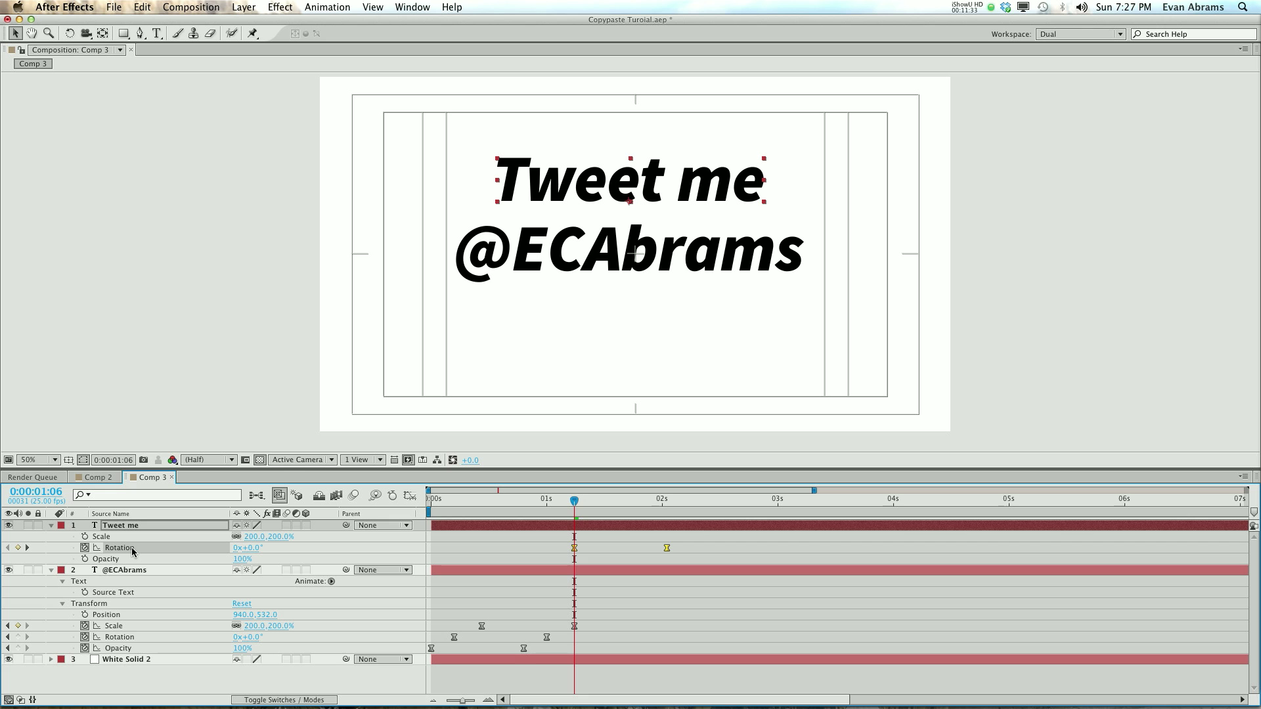
- Preview Tweet me's rotation and scrub between 1:06 and 2:01 to check it
{"action": "left_click", "coordinate": [134, 649]}
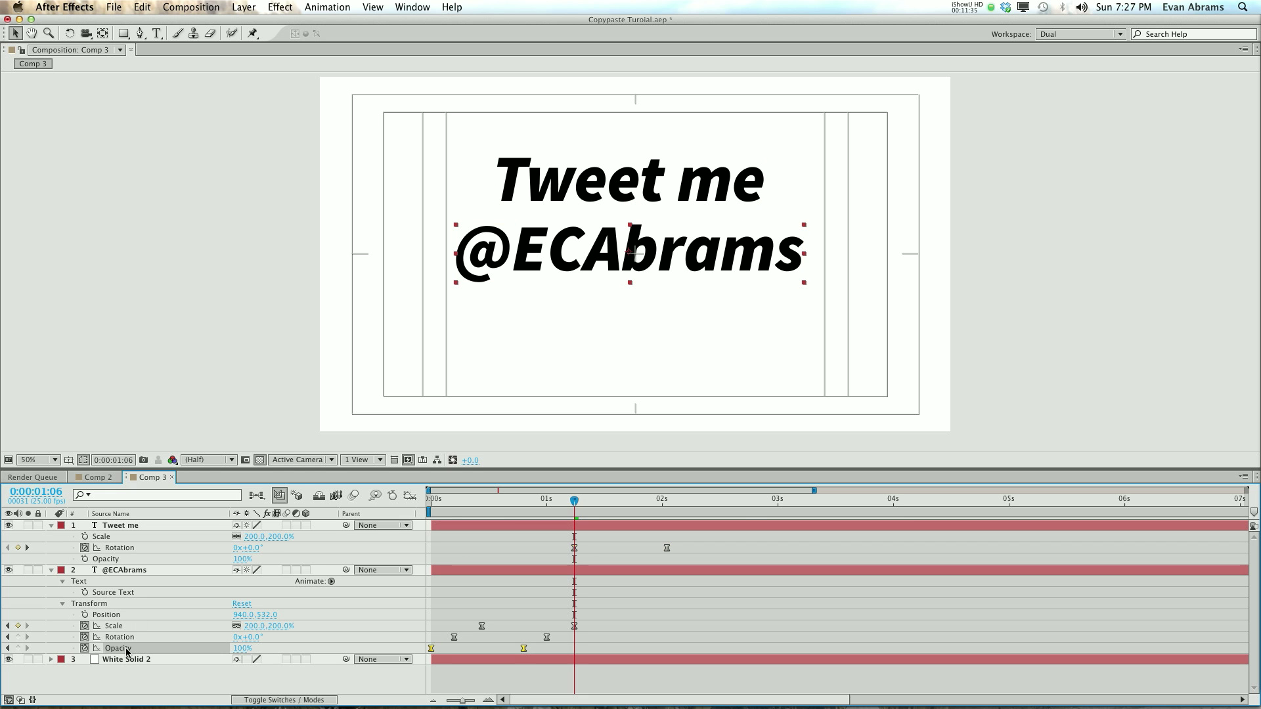
{"action": "left_click", "coordinate": [124, 548]}
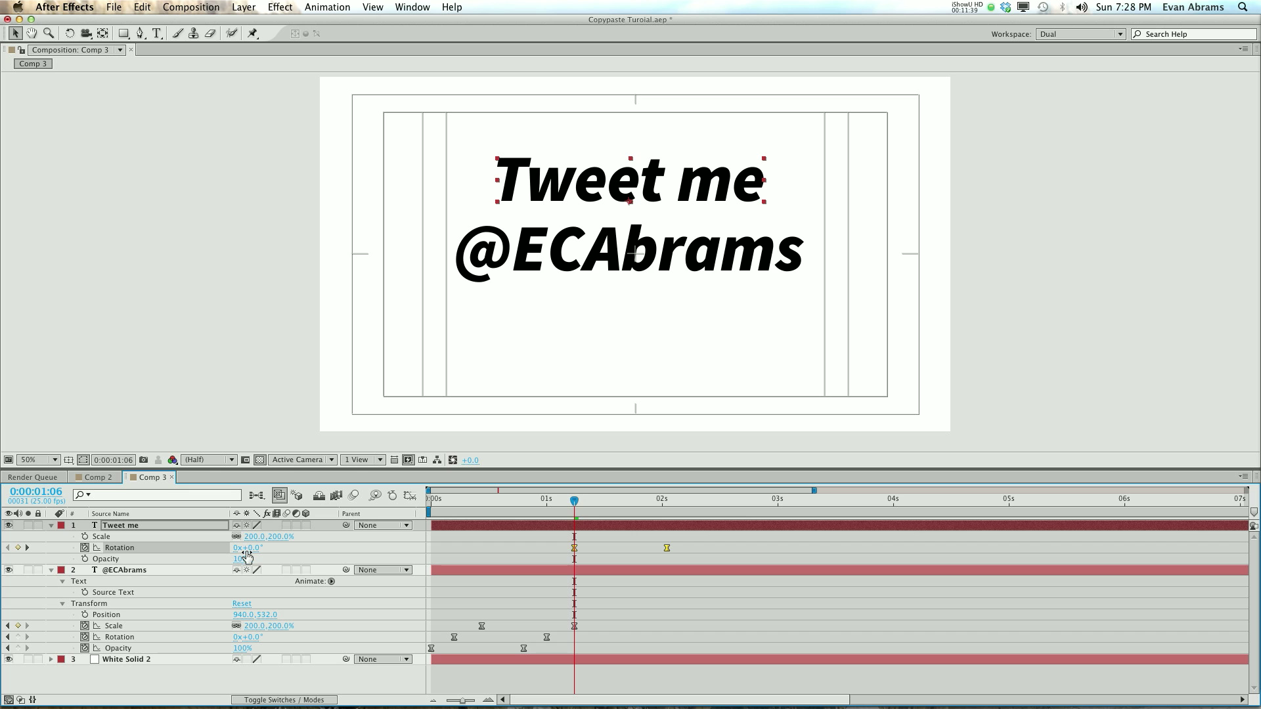
{"action": "key", "text": "space"}
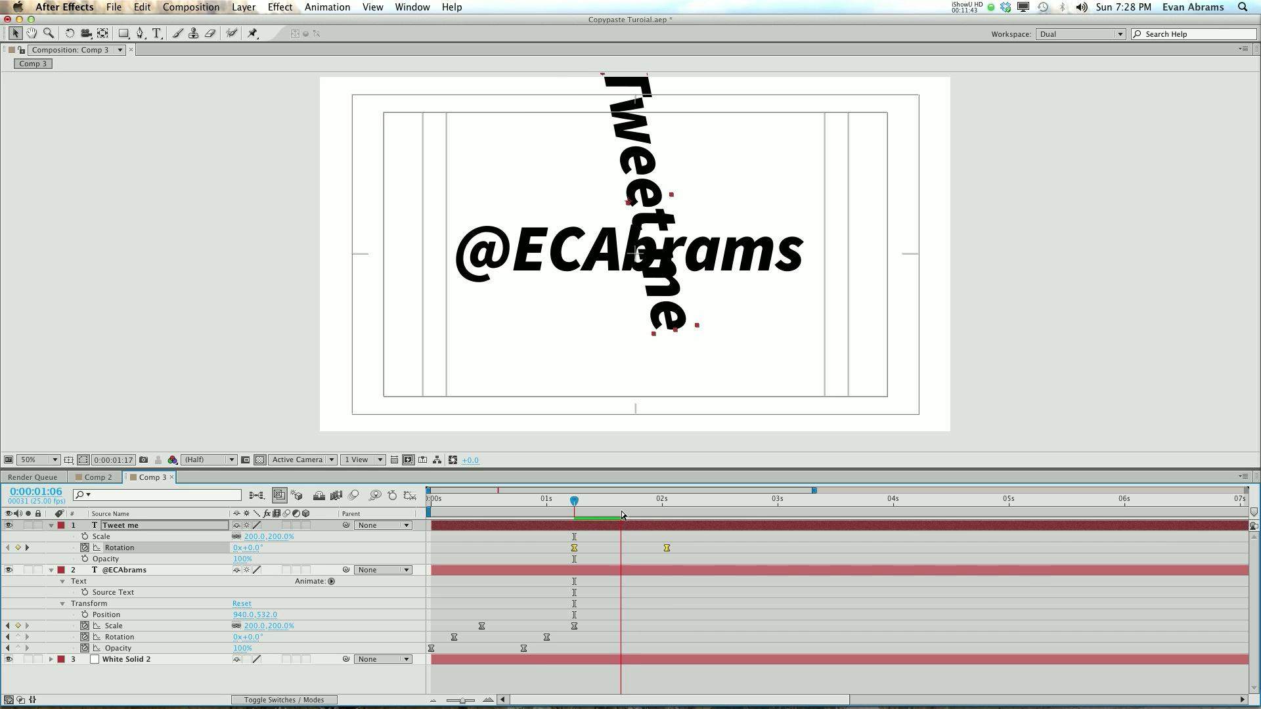
{"action": "left_click", "coordinate": [606, 509]}
{"action": "left_click_drag", "start_coordinate": [598, 510], "coordinate": [575, 511]}
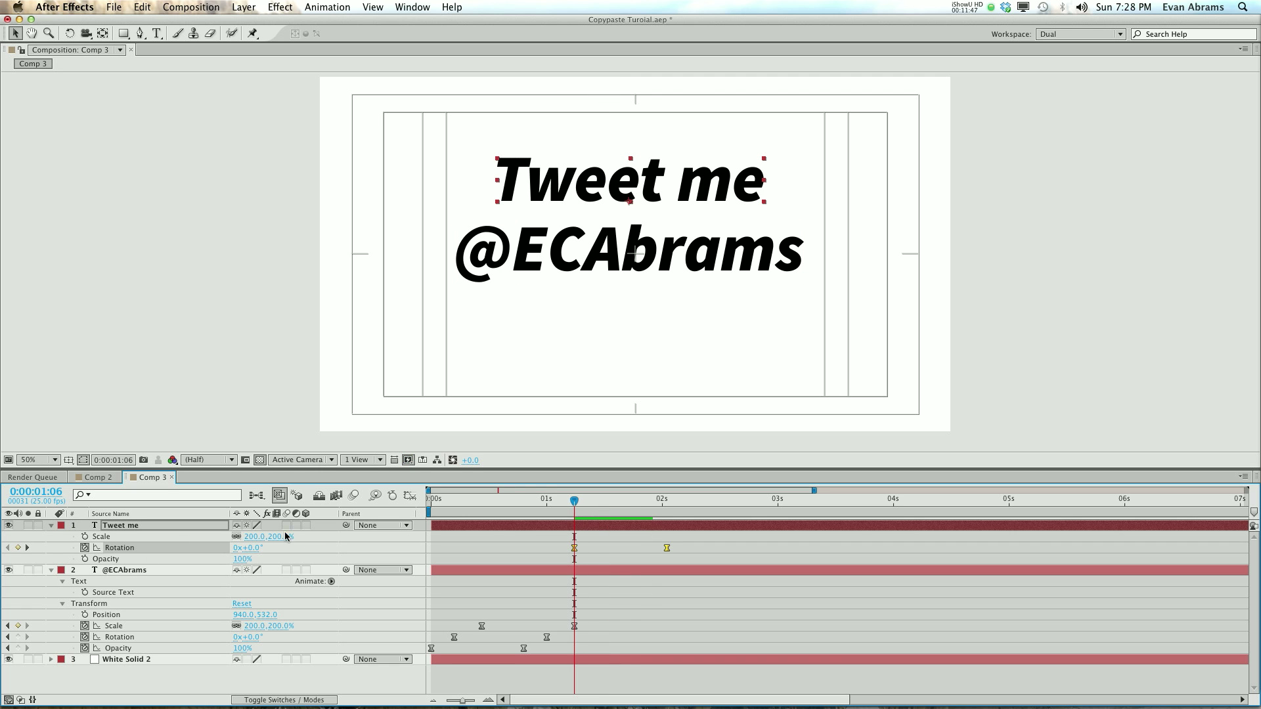
{"action": "left_click_drag", "start_coordinate": [641, 506], "coordinate": [523, 503]}
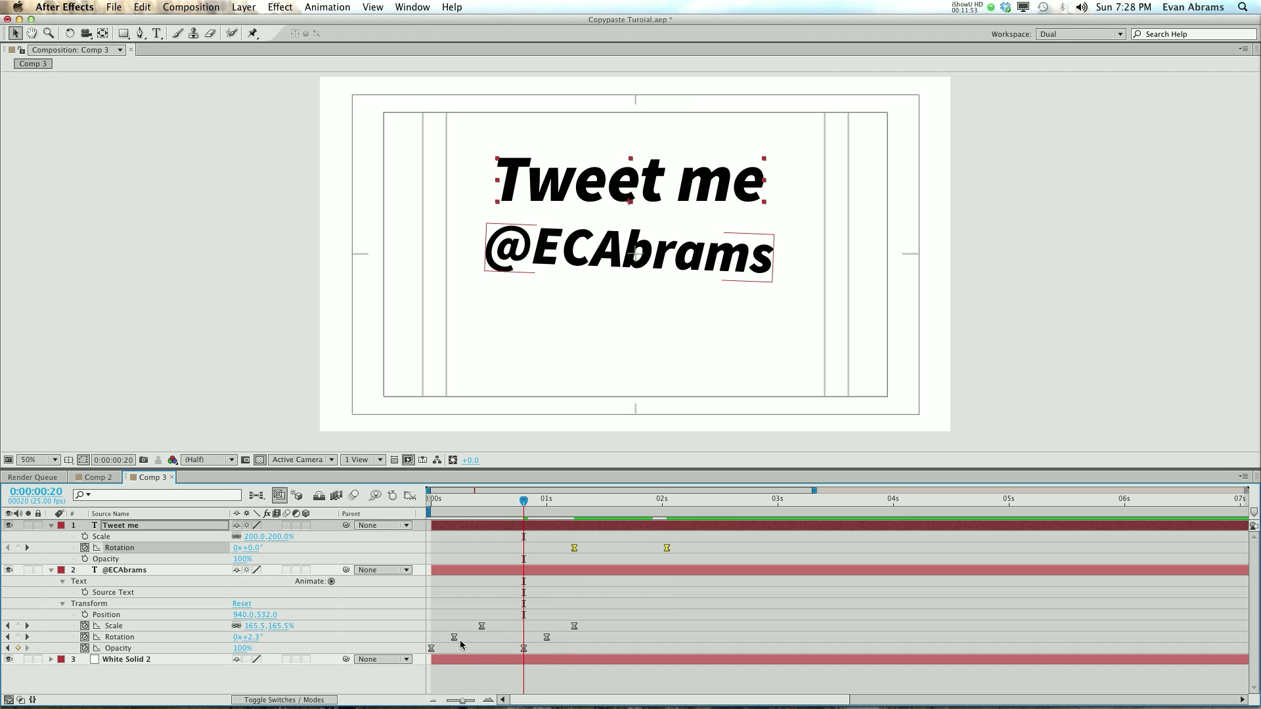
{"action": "left_click", "coordinate": [570, 503]}
{"action": "left_click", "coordinate": [546, 502]}
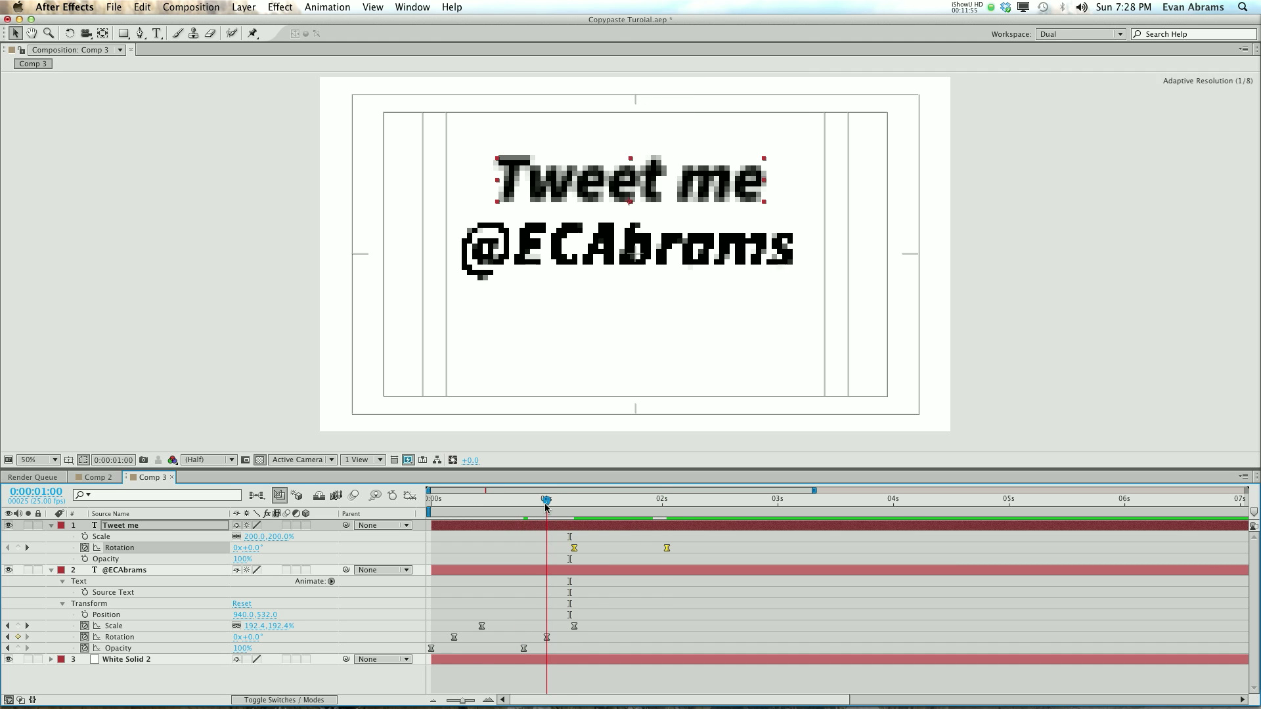
{"action": "left_click", "coordinate": [132, 628]}
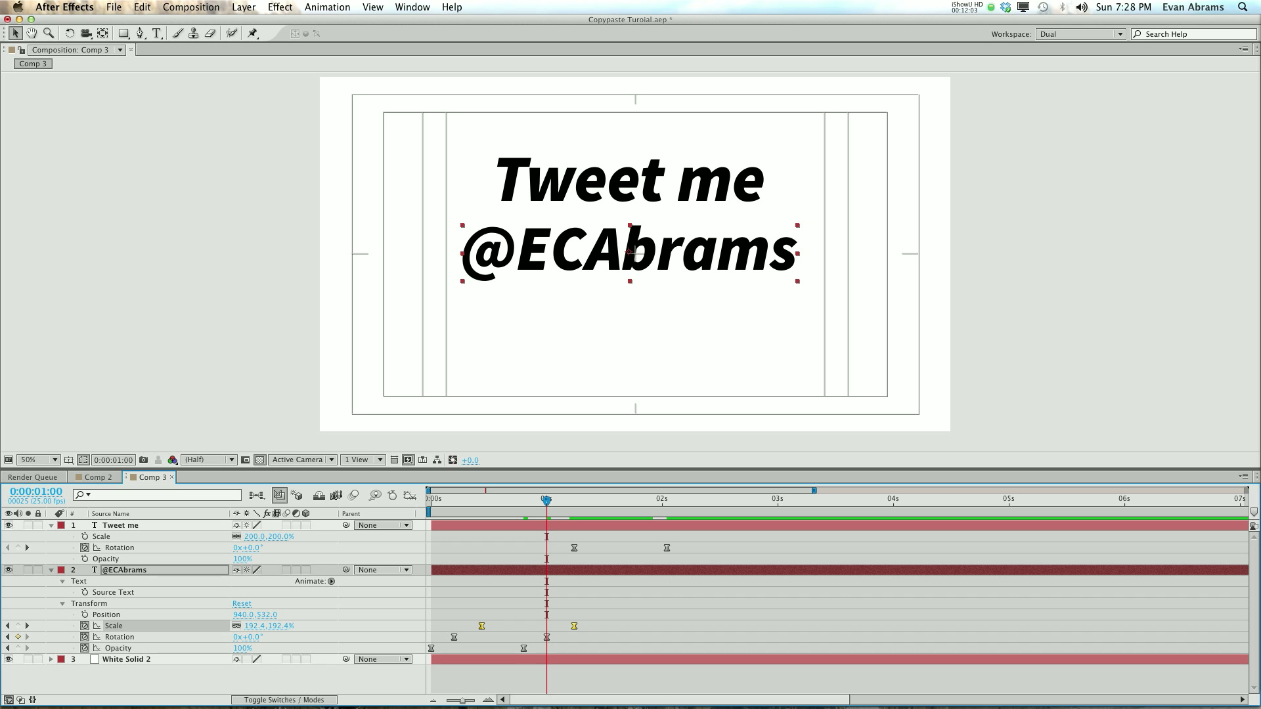
{"action": "key", "text": "super+space"}
{"action": "key", "text": "Escape"}
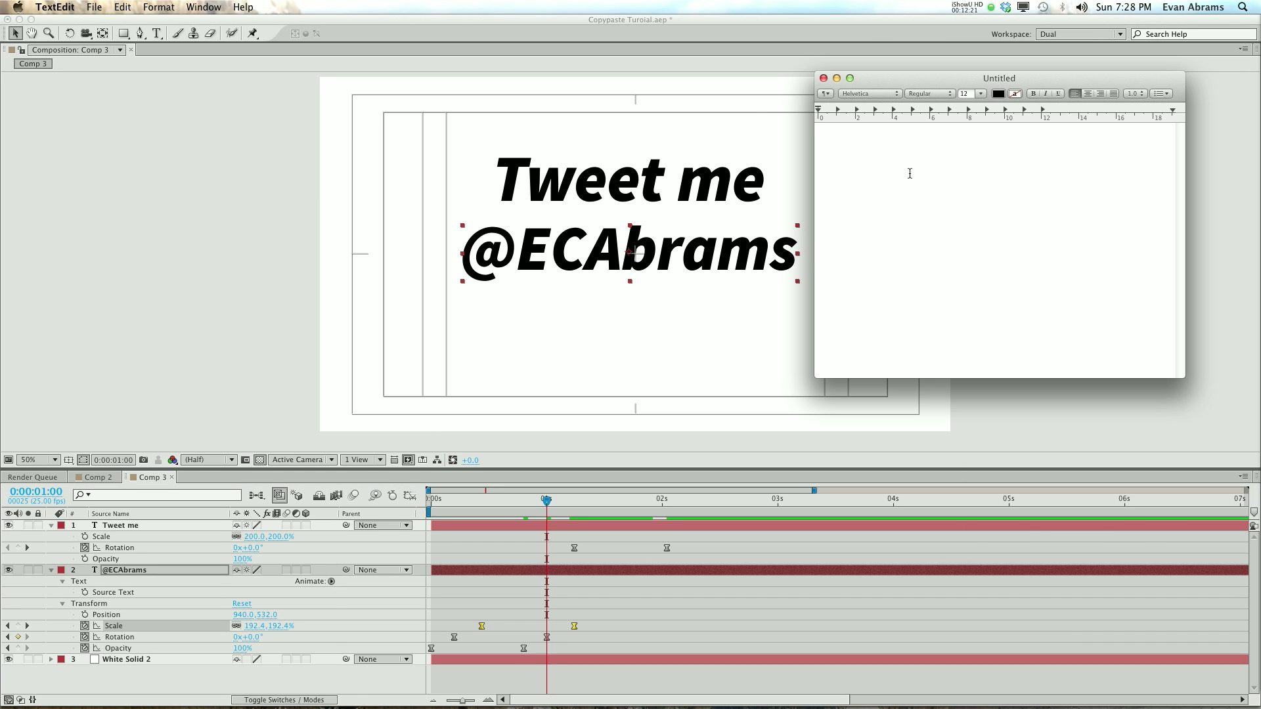
- Paste the copied Scale keyframe data into TextEdit and inspect its header and Source lines
{"action": "type", "text": "Adobe After Effects 8.0 Keyframe Data  \tUnits Per Second\t25 \tSource Width\t1 \tSource Height\t1 \tSource Pixel Aspect Ratio\t1 \tComp Pixel Aspect Ratio\t1  Transform\tScale \tFrame\tX percent\tY percent\tZ percent\t \t11\t0\t0\t0\t \t31\t200\t200\t198.02\t   End of Keyframe Data"}
{"action": "left_click_drag", "start_coordinate": [818, 127], "coordinate": [864, 119]}
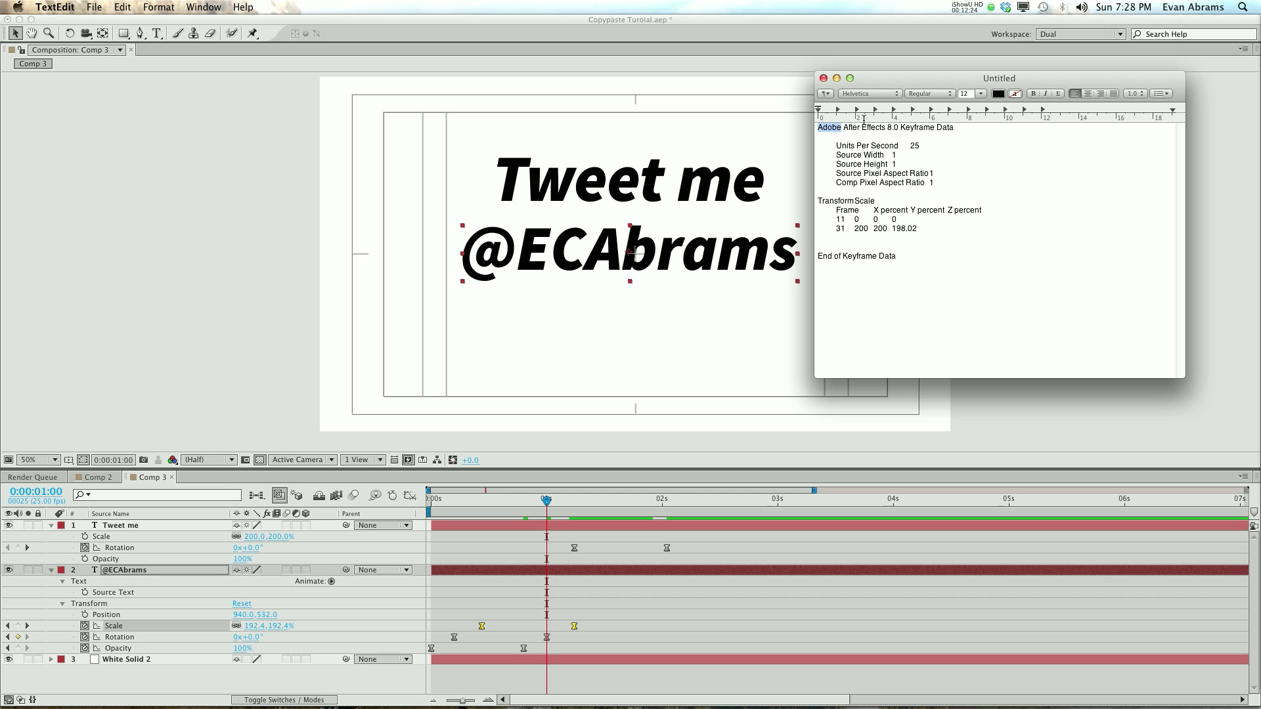
{"action": "left_click", "coordinate": [955, 148]}
{"action": "triple_click", "coordinate": [856, 155]}
{"action": "left_click", "coordinate": [858, 142]}
{"action": "double_click", "coordinate": [849, 165]}
{"action": "double_click", "coordinate": [850, 170]}
{"action": "left_click_drag", "start_coordinate": [923, 183], "coordinate": [810, 127]}
{"action": "left_click_drag", "start_coordinate": [818, 201], "coordinate": [845, 228]}
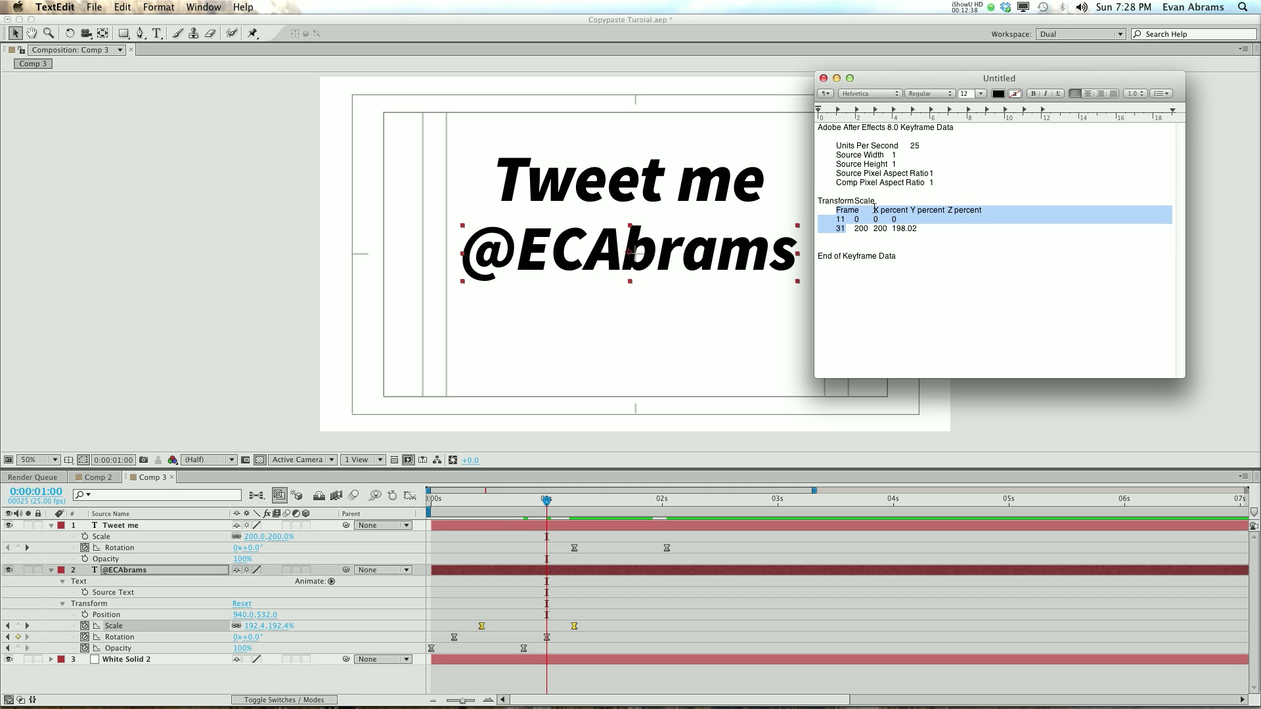
{"action": "left_click", "coordinate": [1025, 281]}
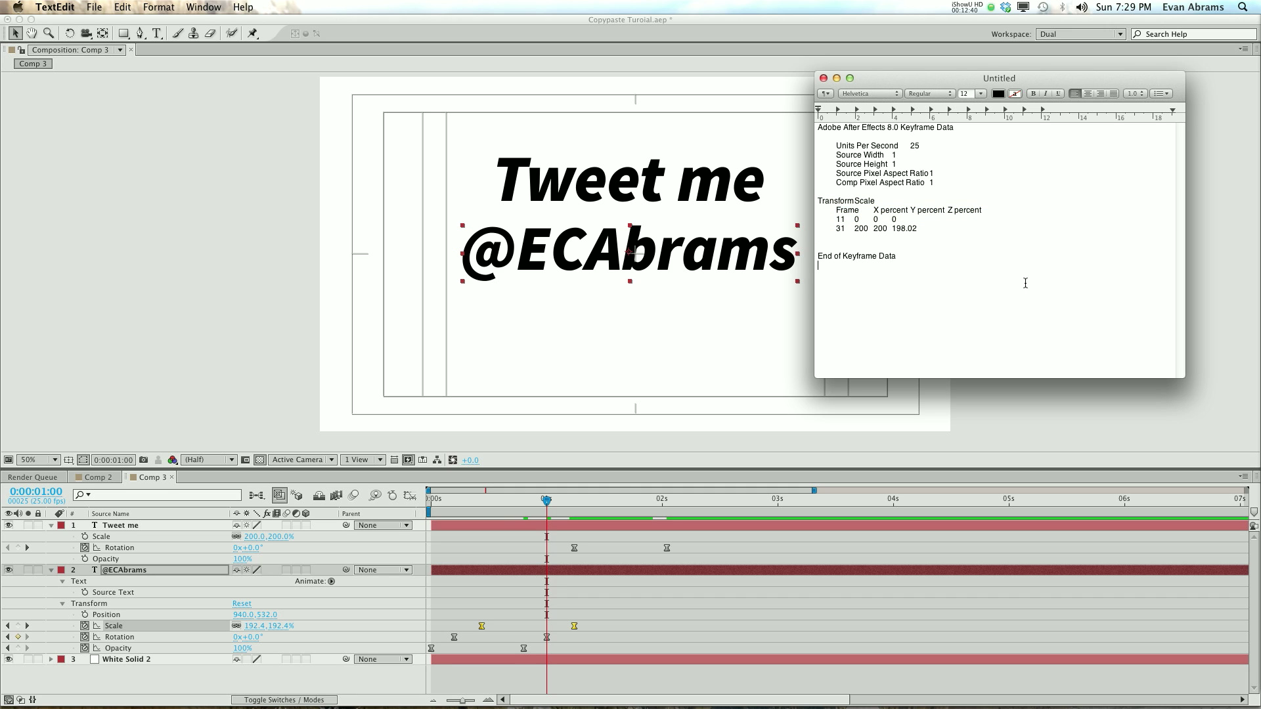
{"action": "left_click_drag", "start_coordinate": [981, 310], "coordinate": [769, 118]}
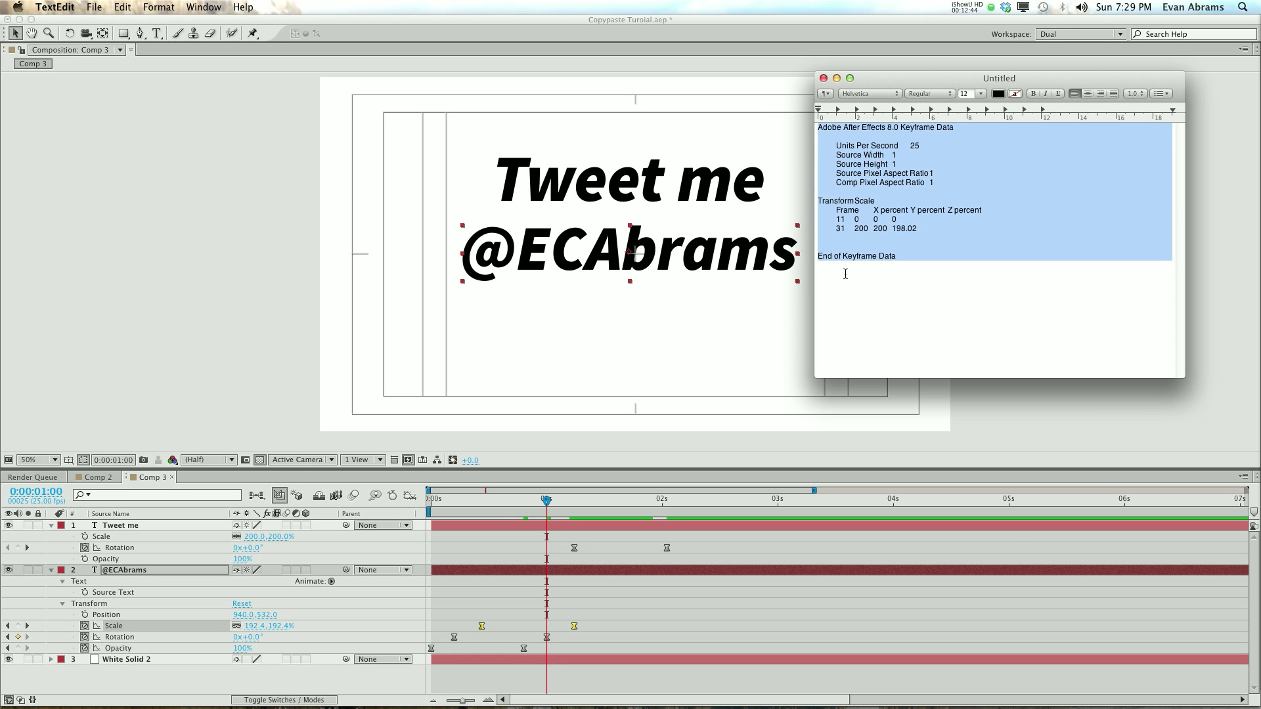
- Examine the keyframe rows, frames 11 and 31 and the 198.02 value
{"action": "left_click", "coordinate": [454, 524]}
{"action": "key", "text": "super+Tab"}
{"action": "left_click", "coordinate": [894, 308]}
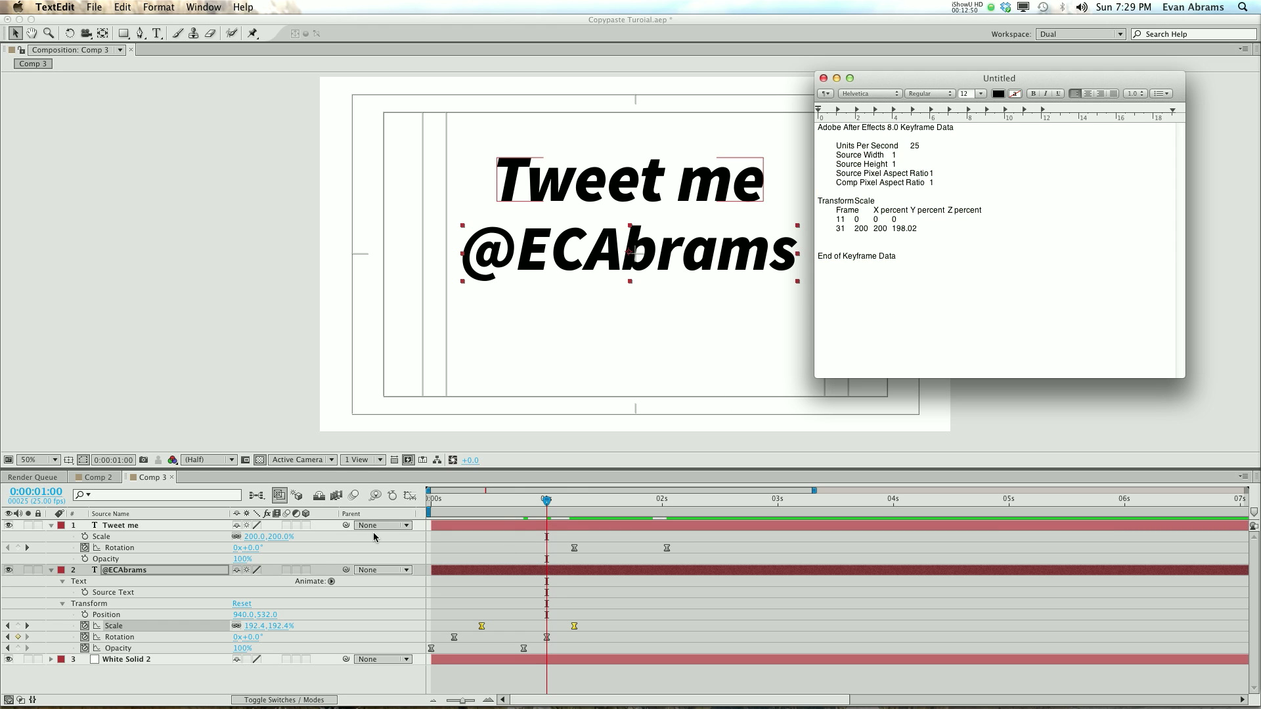
{"action": "left_click_drag", "start_coordinate": [837, 219], "coordinate": [919, 231]}
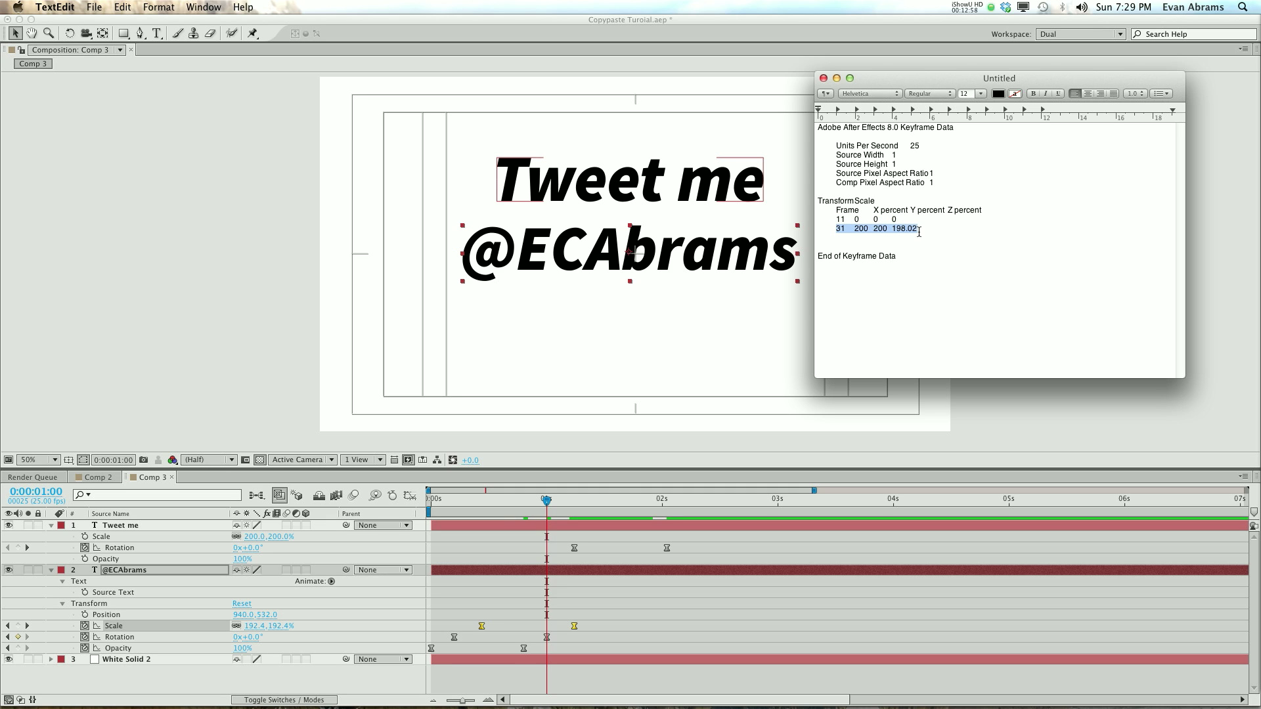
{"action": "double_click", "coordinate": [841, 219]}
{"action": "double_click", "coordinate": [856, 219]}
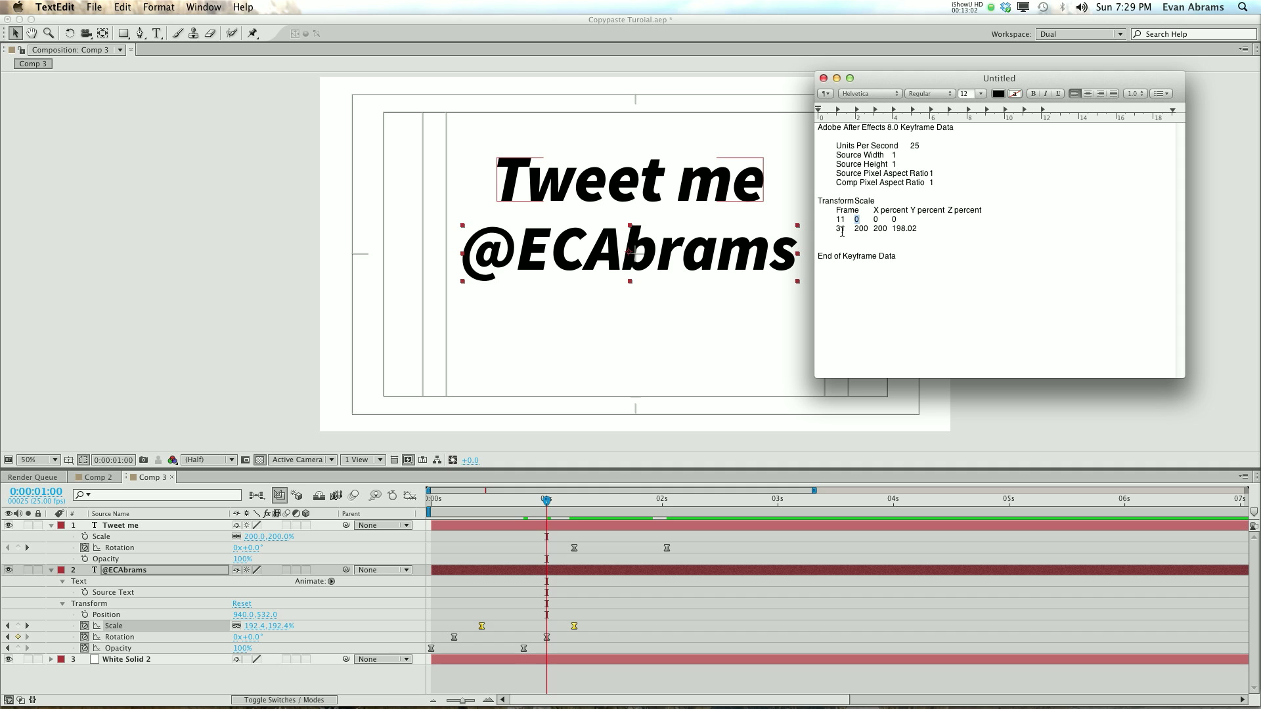
{"action": "double_click", "coordinate": [841, 229]}
{"action": "double_click", "coordinate": [903, 227]}
{"action": "left_click", "coordinate": [891, 262]}
{"action": "left_click_drag", "start_coordinate": [922, 256], "coordinate": [769, 116]}
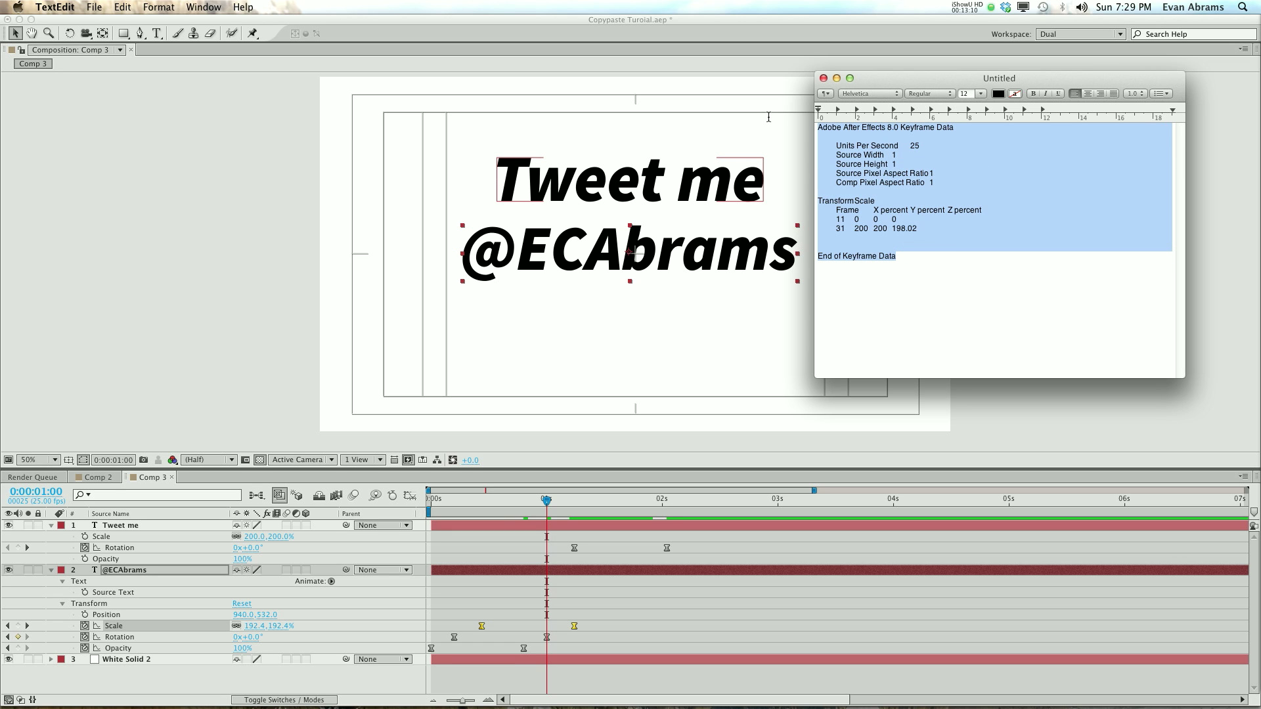
{"action": "left_click", "coordinate": [900, 275]}
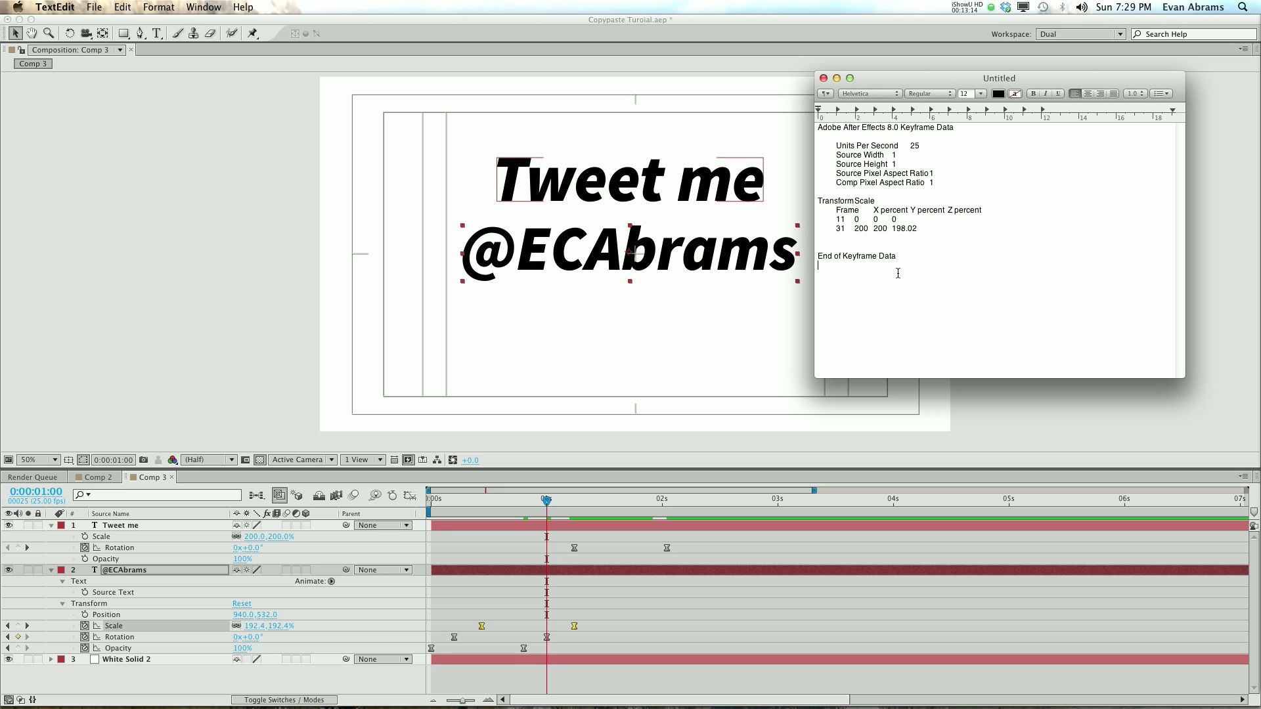
- Back in After Effects, delete Tweet me's two Rotation keyframes
{"action": "left_click", "coordinate": [640, 543]}
{"action": "left_click_drag", "start_coordinate": [682, 539], "coordinate": [545, 555]}
{"action": "key", "text": "Delete"}
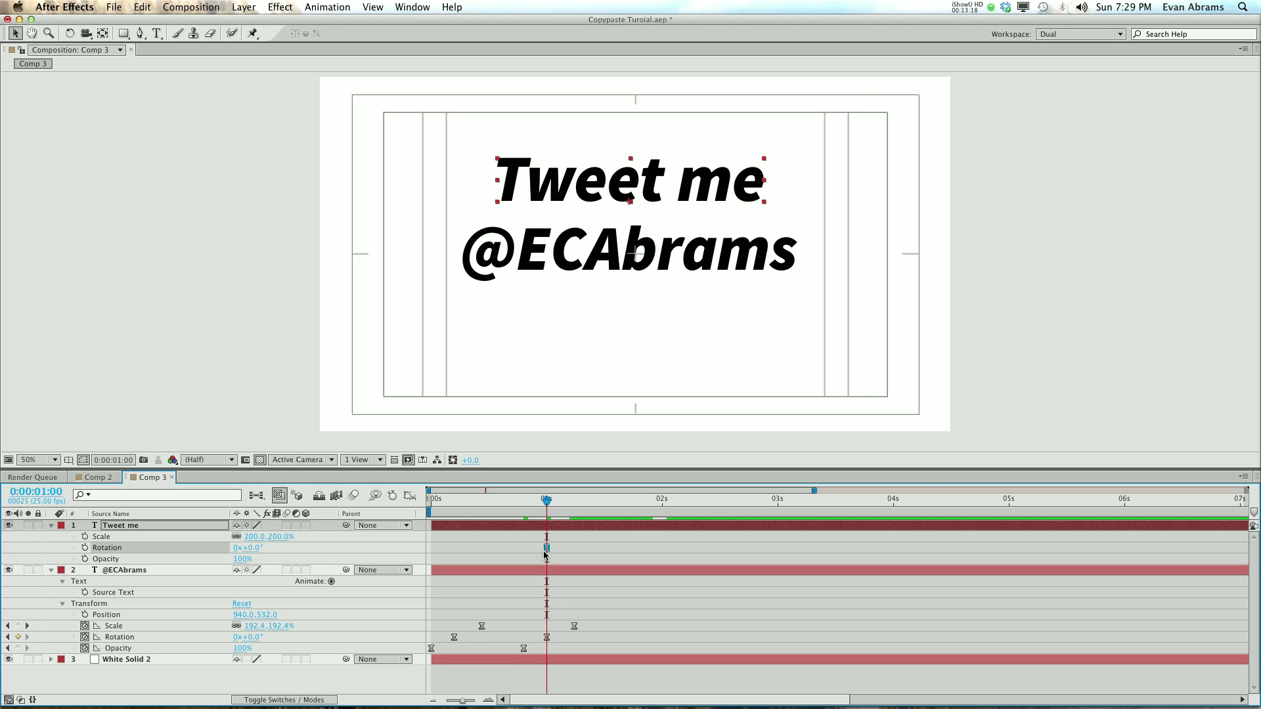
{"action": "left_click", "coordinate": [134, 627]}
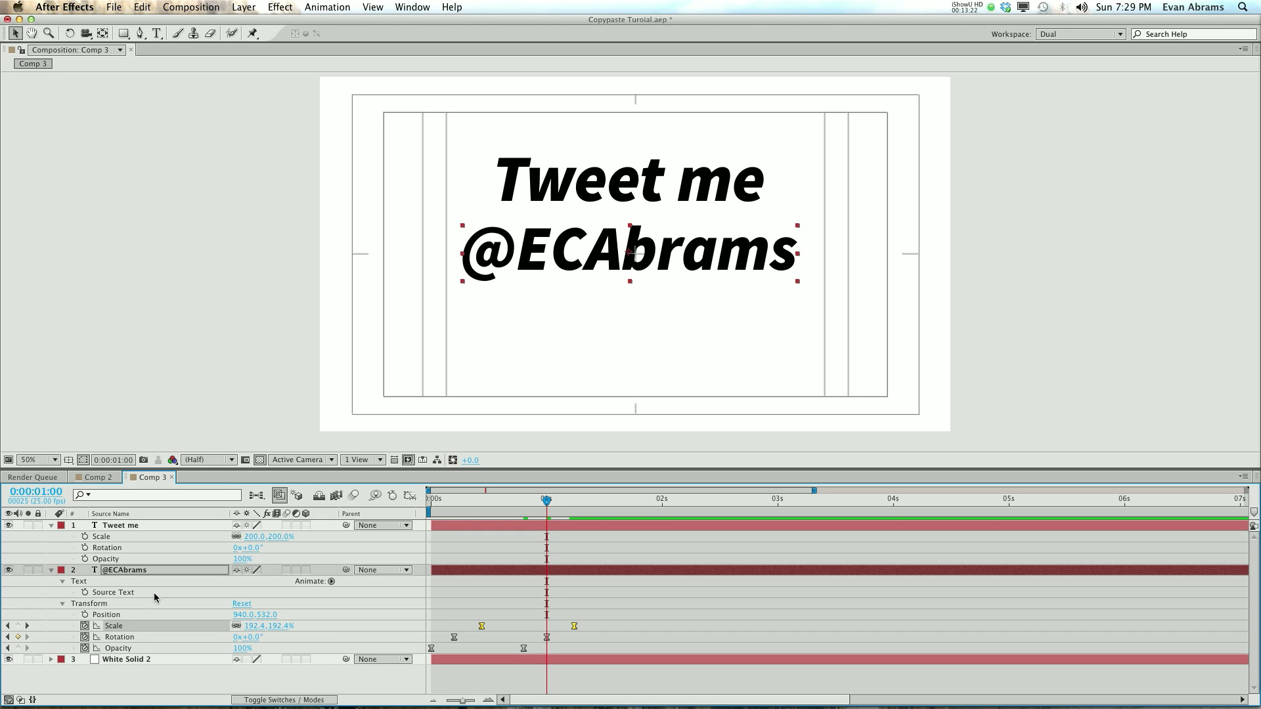
{"action": "left_click", "coordinate": [129, 558]}
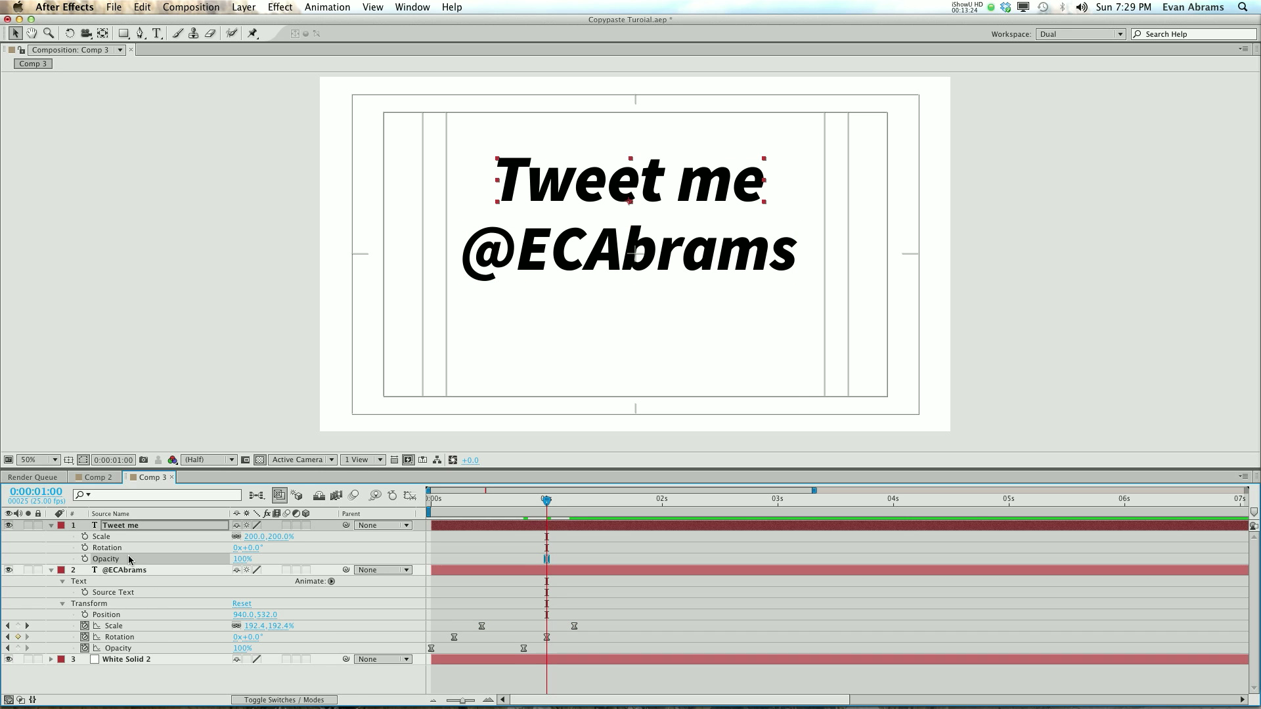
{"action": "key", "text": "super+v"}
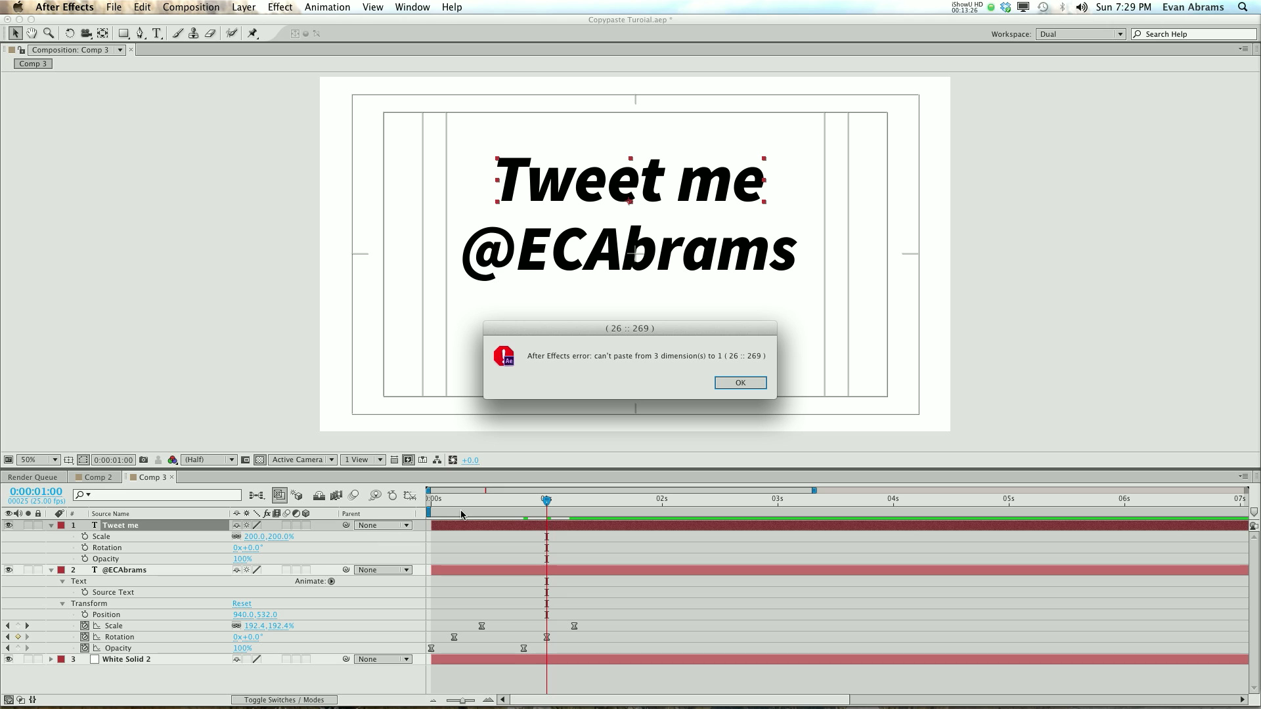
{"action": "left_click_drag", "start_coordinate": [589, 330], "coordinate": [481, 300]}
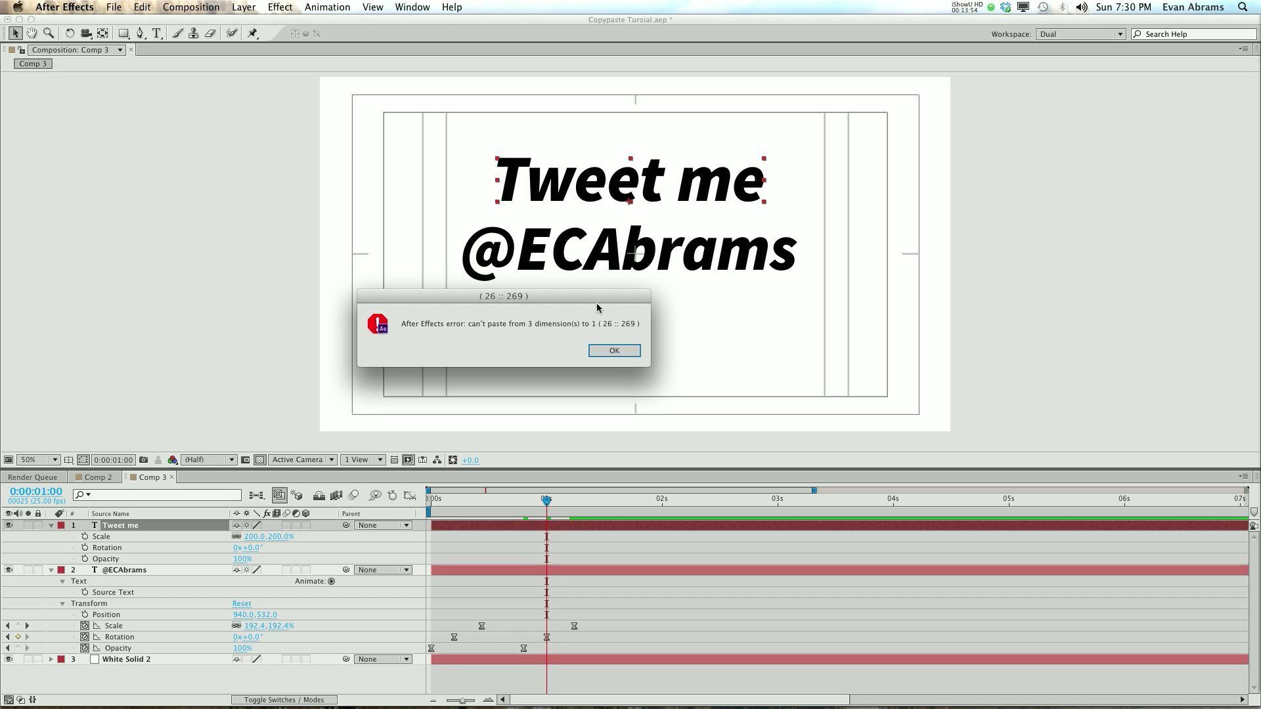
{"action": "key", "text": "Return"}
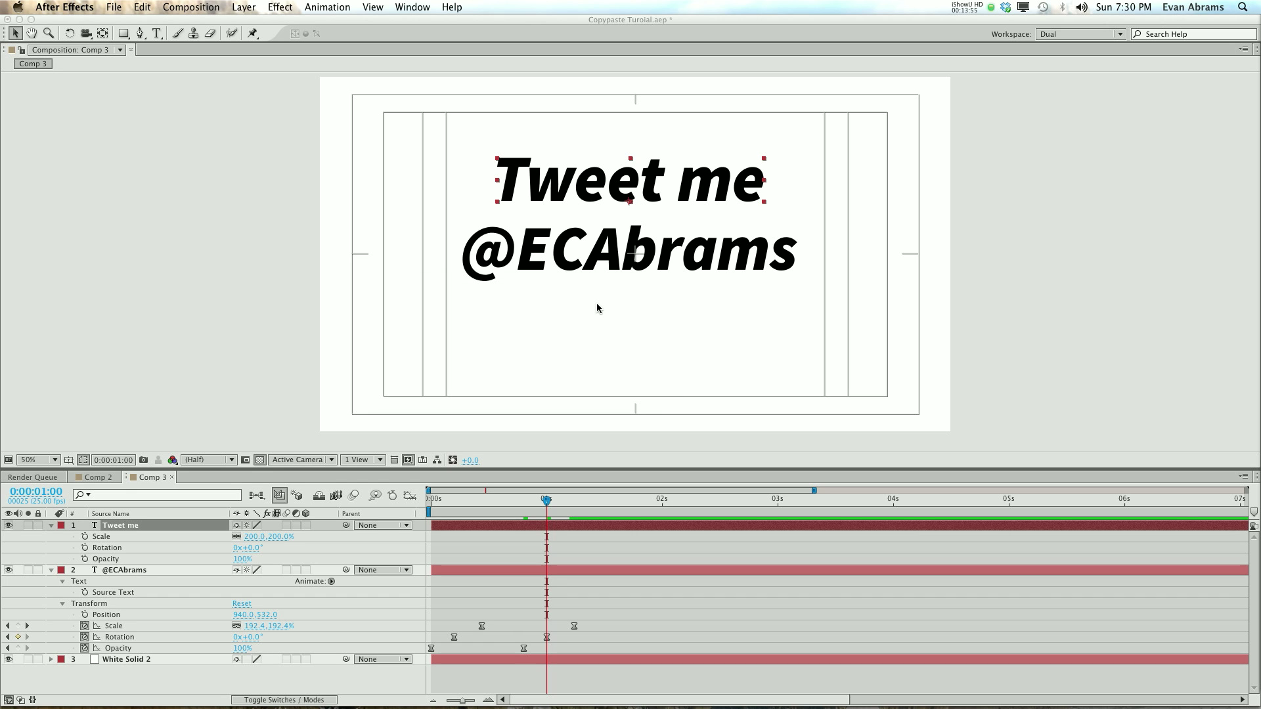
{"action": "left_click", "coordinate": [137, 648]}
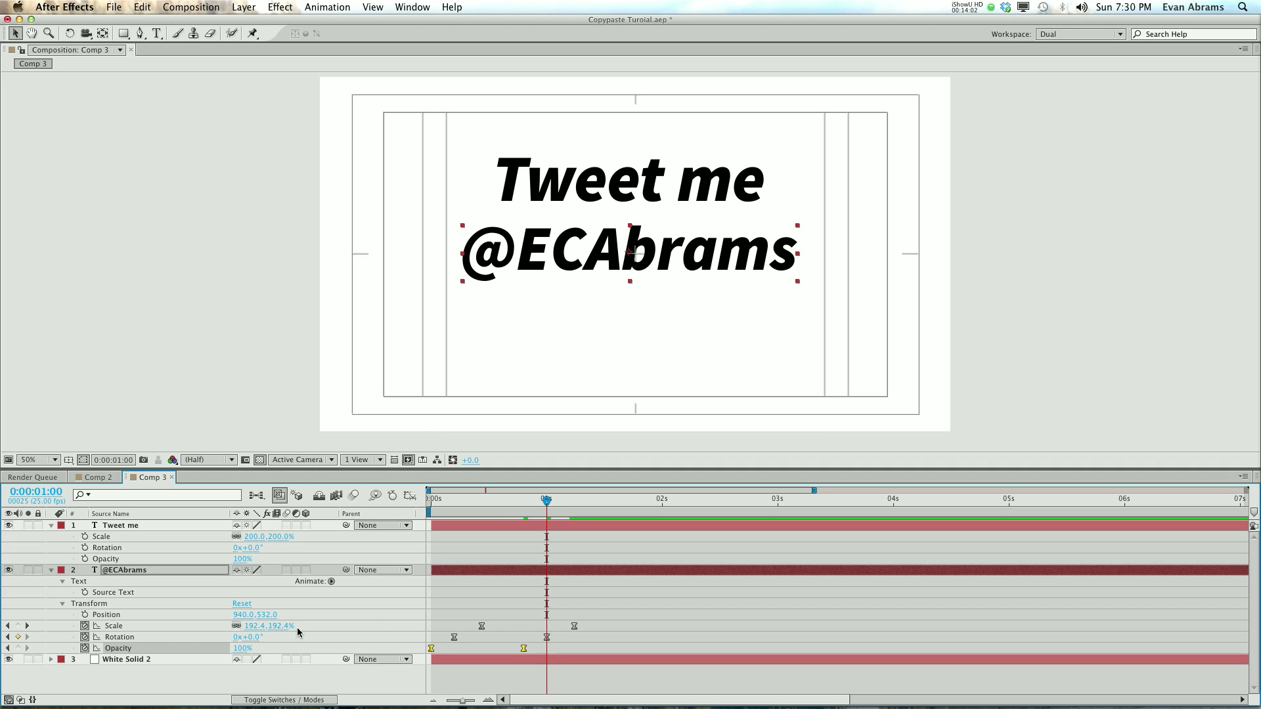
{"action": "left_click", "coordinate": [116, 536]}
{"action": "key", "text": "super+v"}
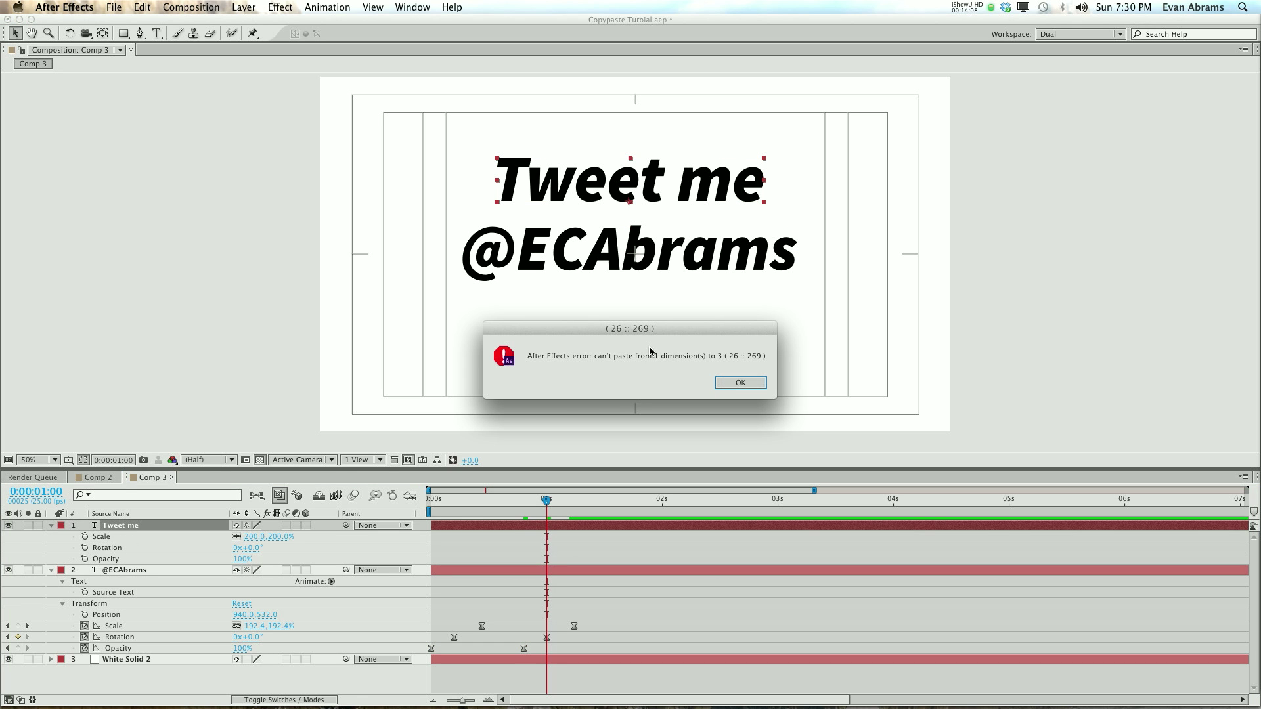
{"action": "left_click", "coordinate": [739, 383]}
{"action": "left_click", "coordinate": [546, 547]}
{"action": "left_click_drag", "start_coordinate": [546, 501], "coordinate": [577, 499]}
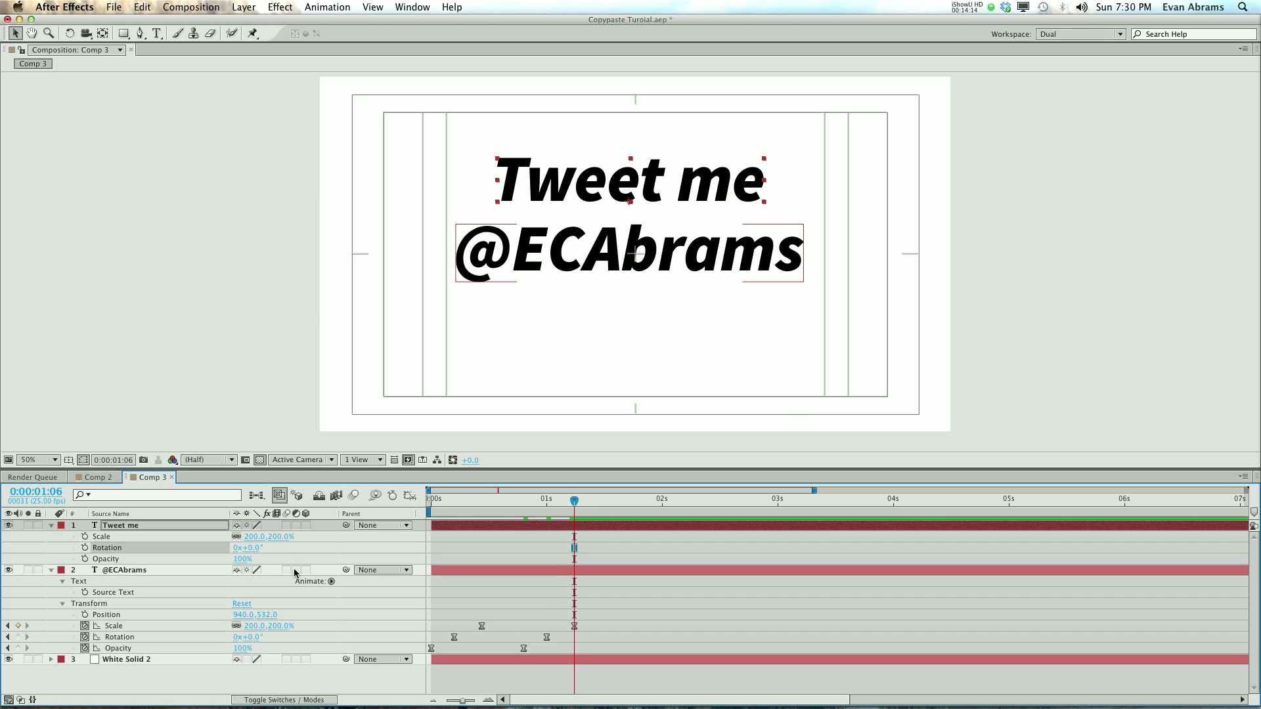
{"action": "left_click", "coordinate": [114, 626]}
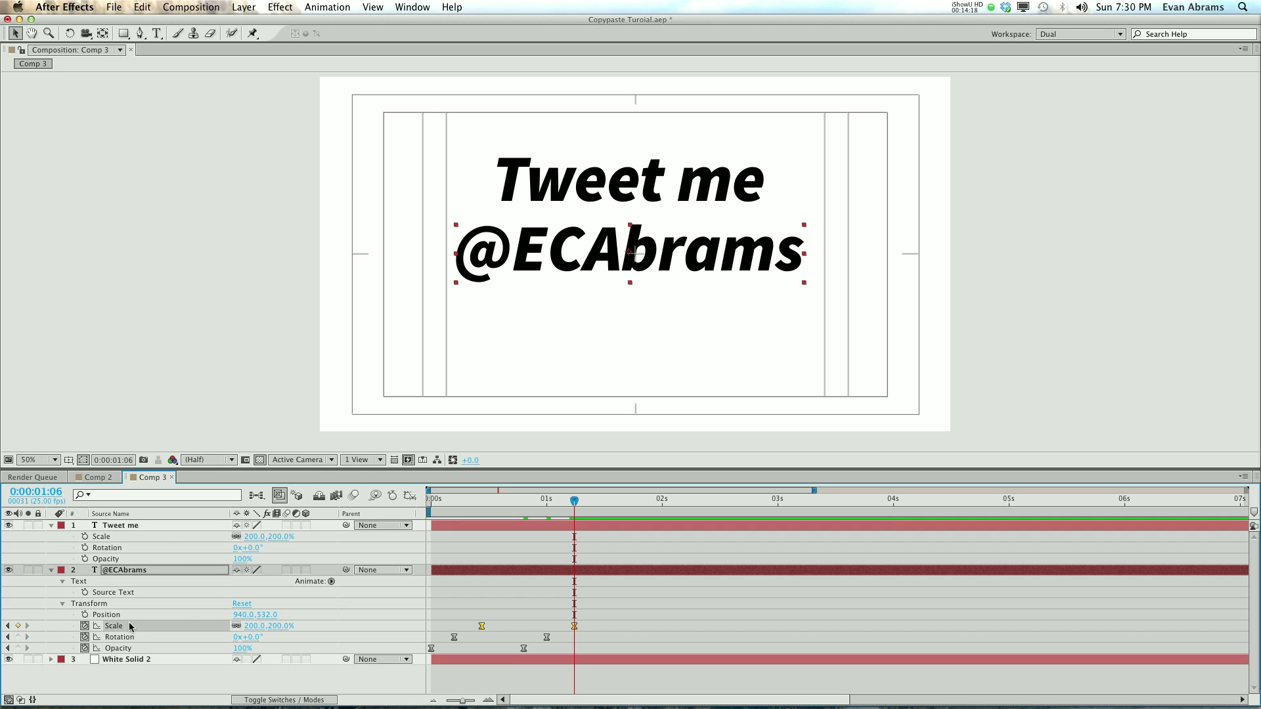
{"action": "left_click", "coordinate": [139, 526]}
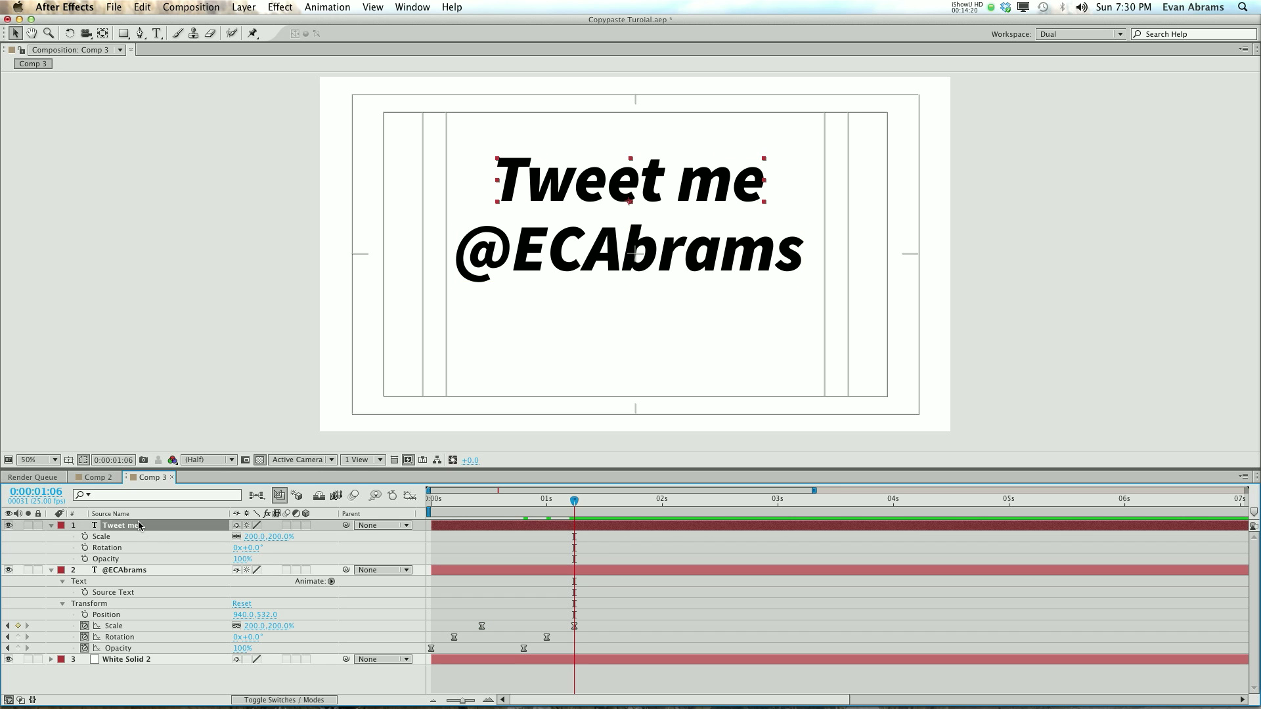
{"action": "key", "text": "super+v"}
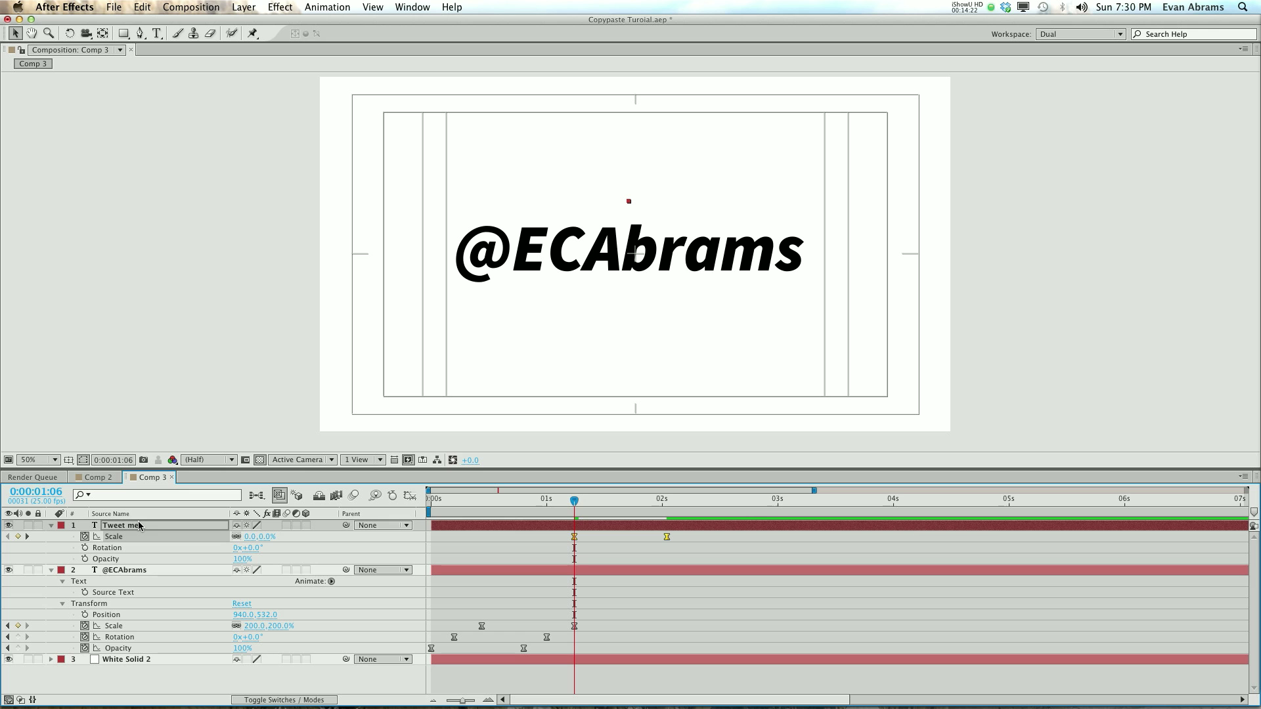
{"action": "key", "text": "super+z"}
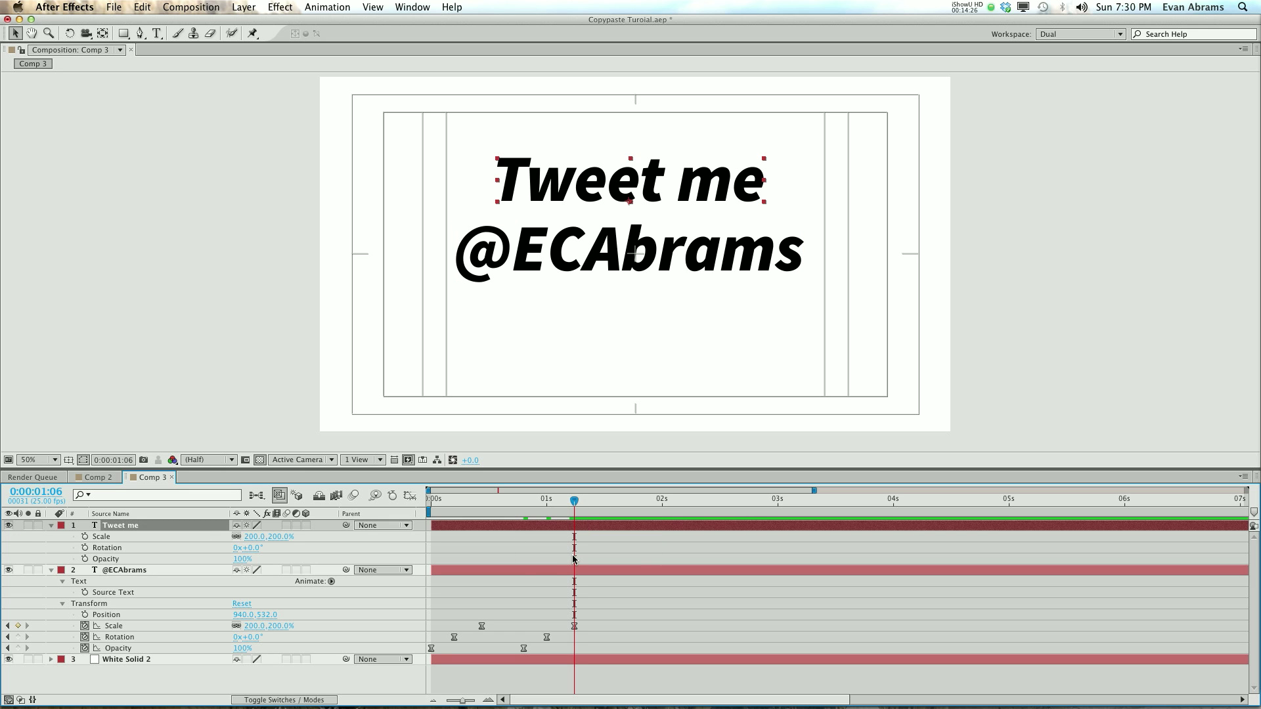
- Open Comp 2 and move the current time to 0:00:01:04 to show the EVAN ABRAMS title
{"action": "left_click", "coordinate": [97, 478]}
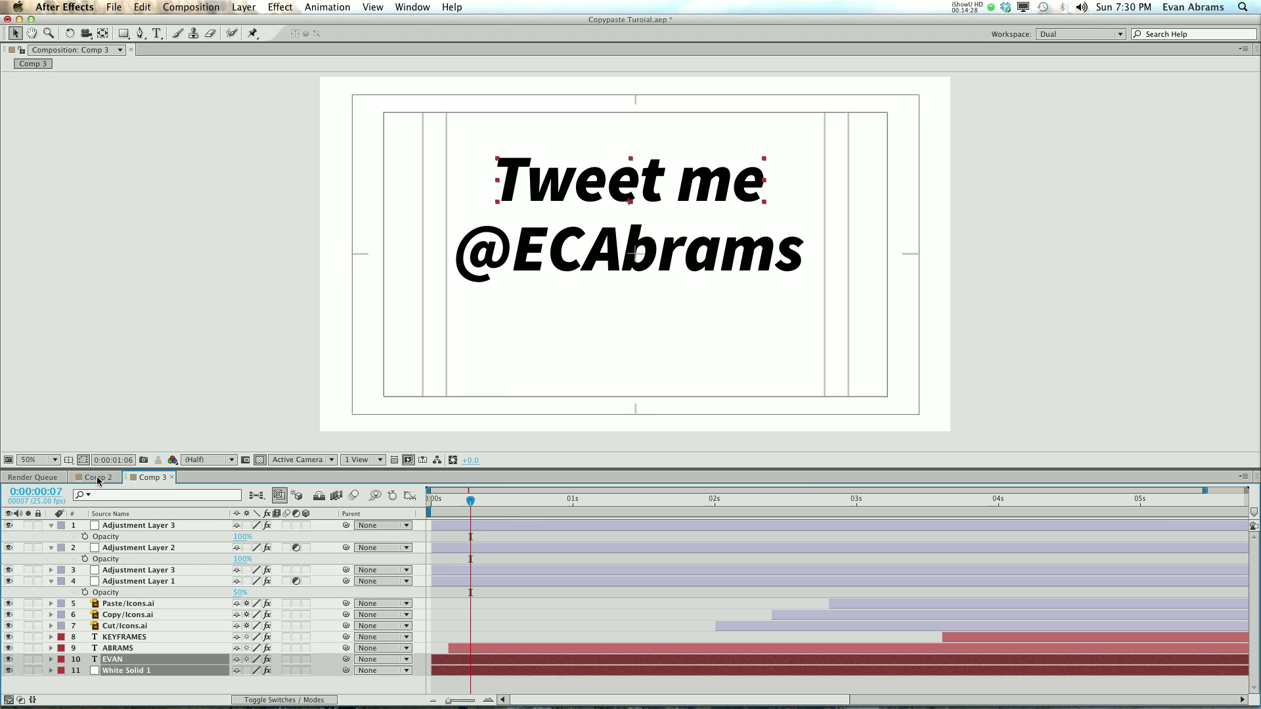
{"action": "left_click_drag", "start_coordinate": [513, 498], "coordinate": [596, 500]}
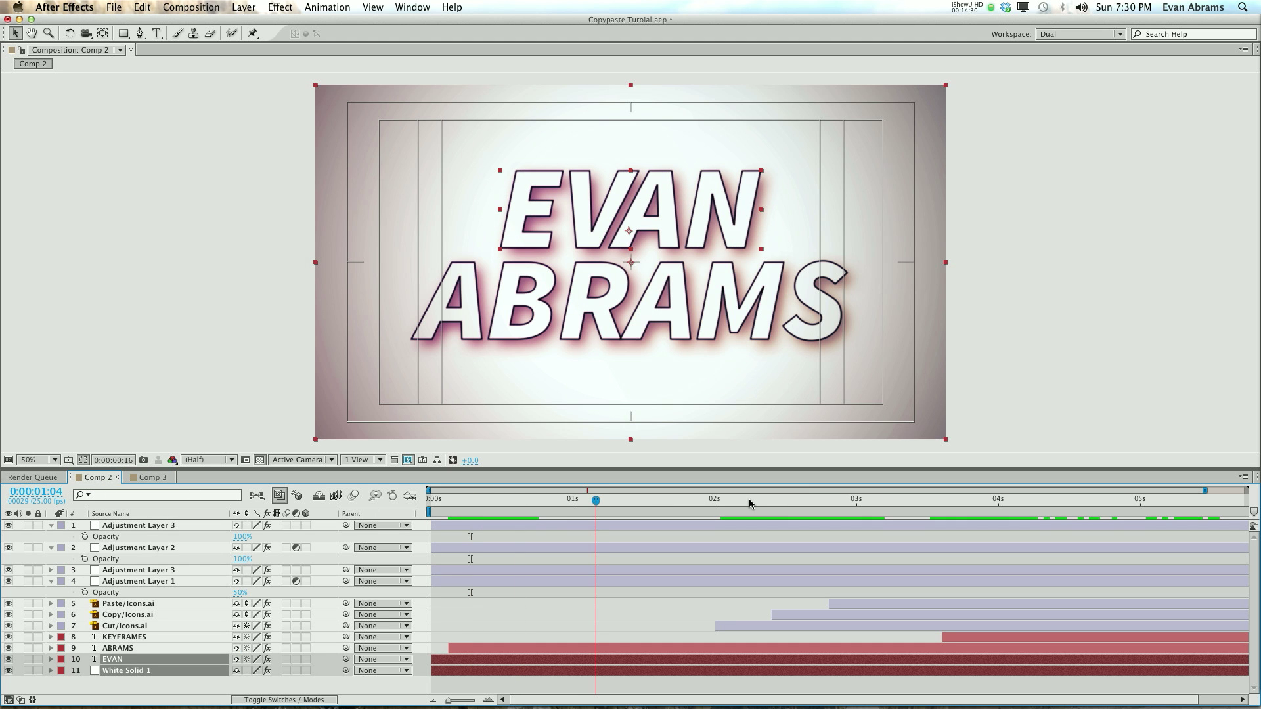